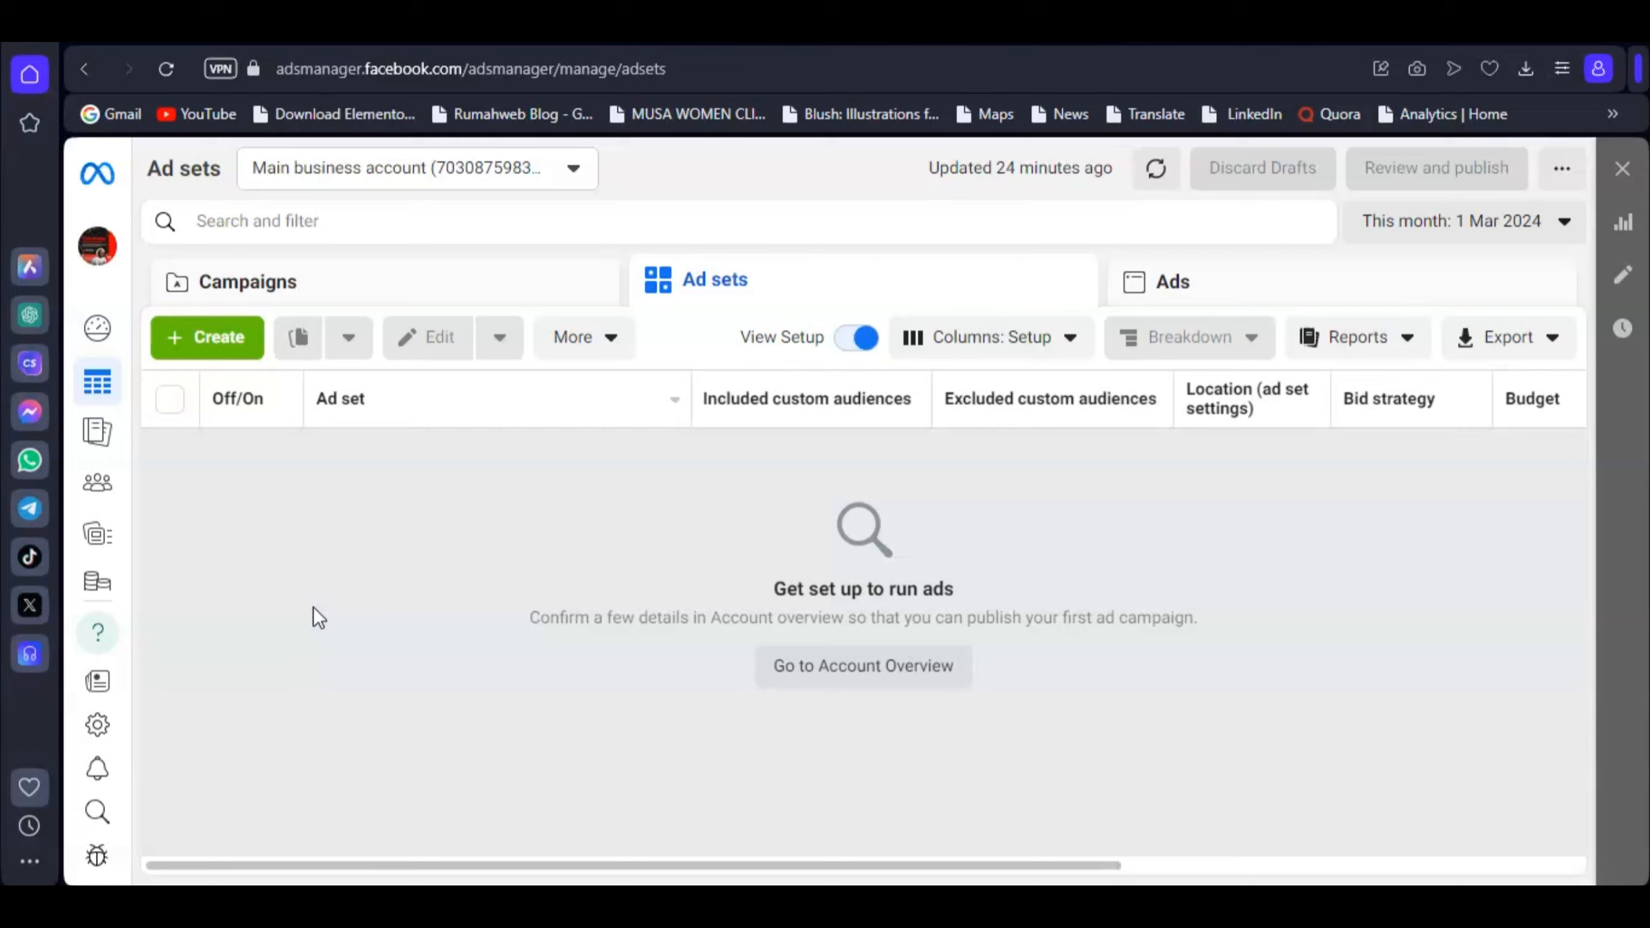
# Step: Start a new campaign with Sales as the objective
pyautogui.click(176, 344)
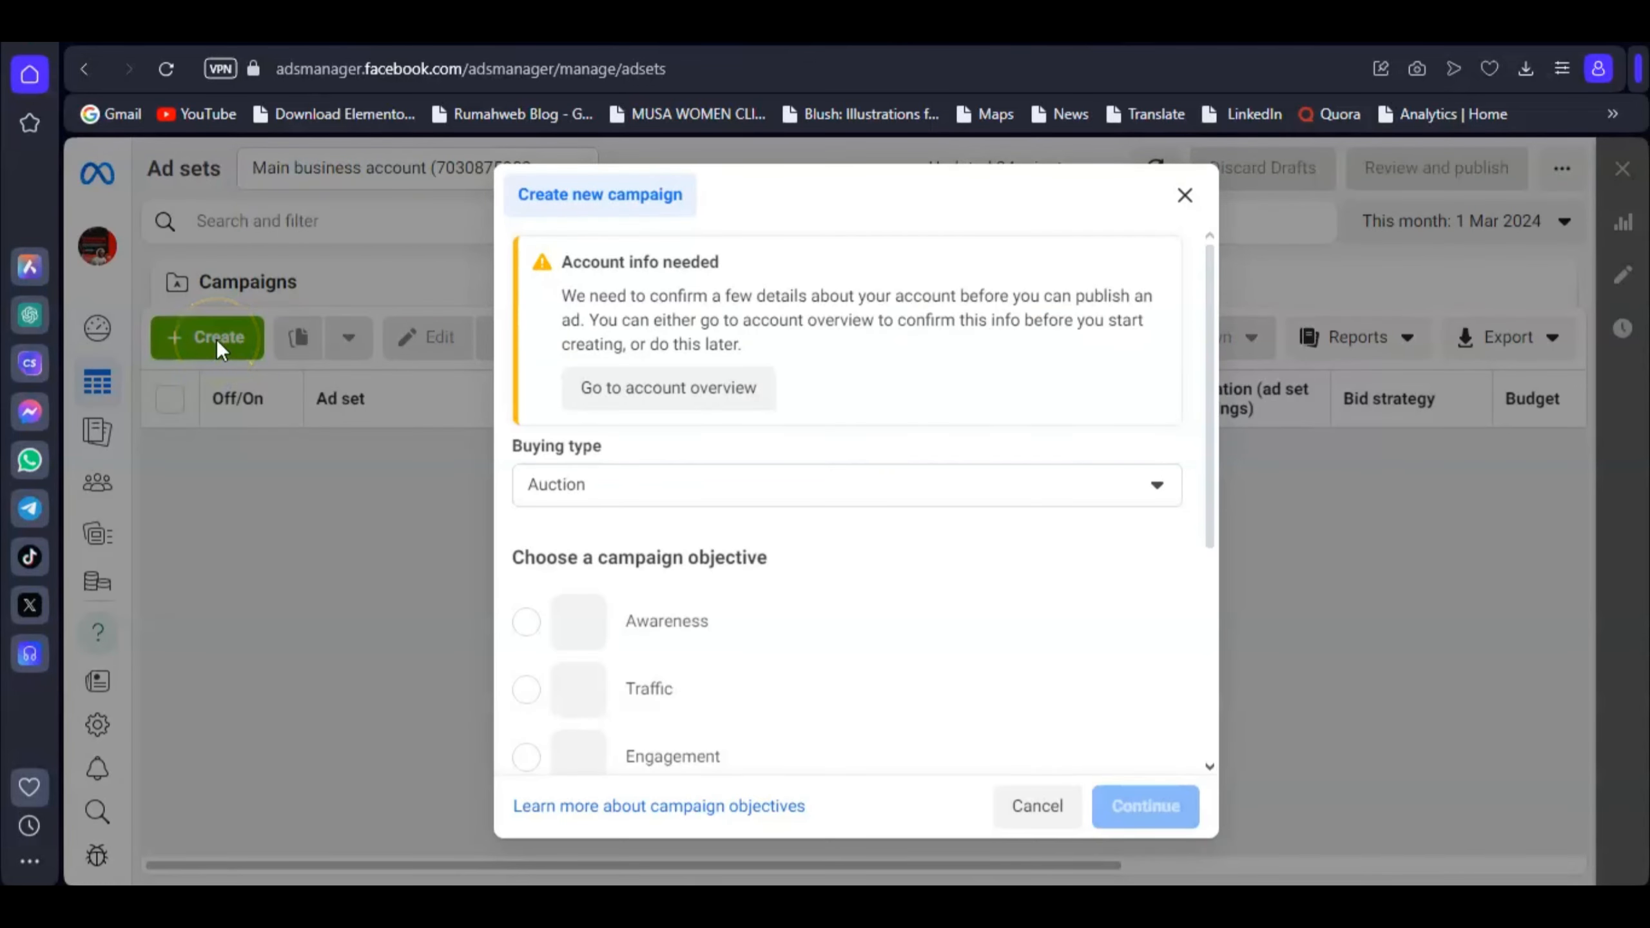
pyautogui.scroll(-5, 848, 523)
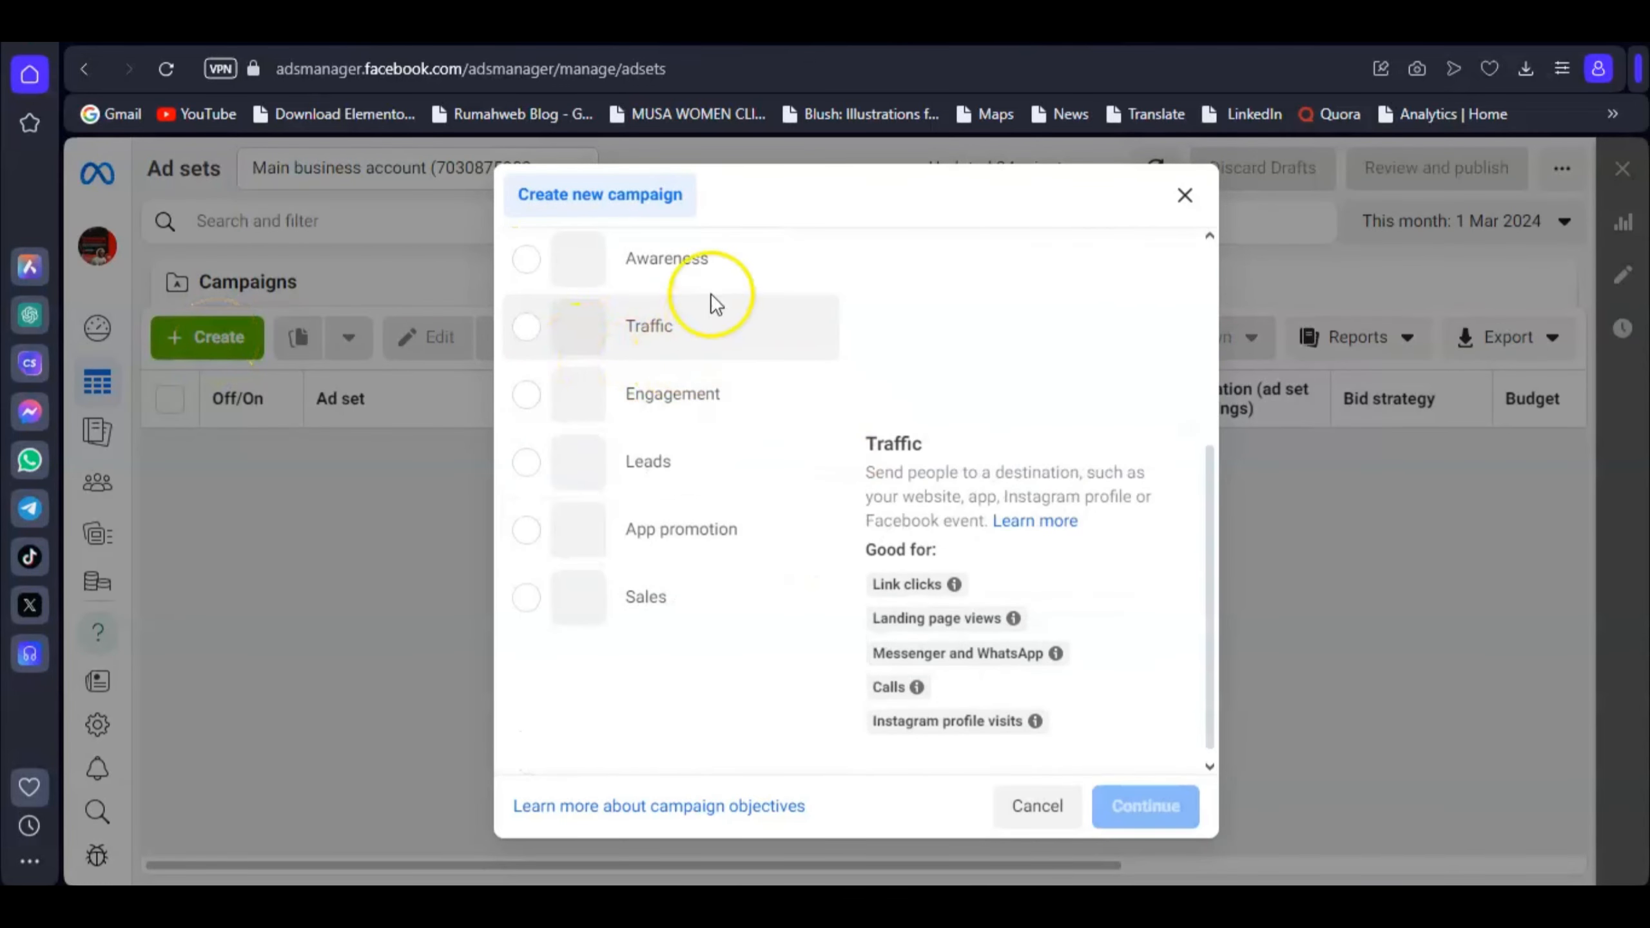
pyautogui.click(642, 330)
pyautogui.moveTo(674, 608)
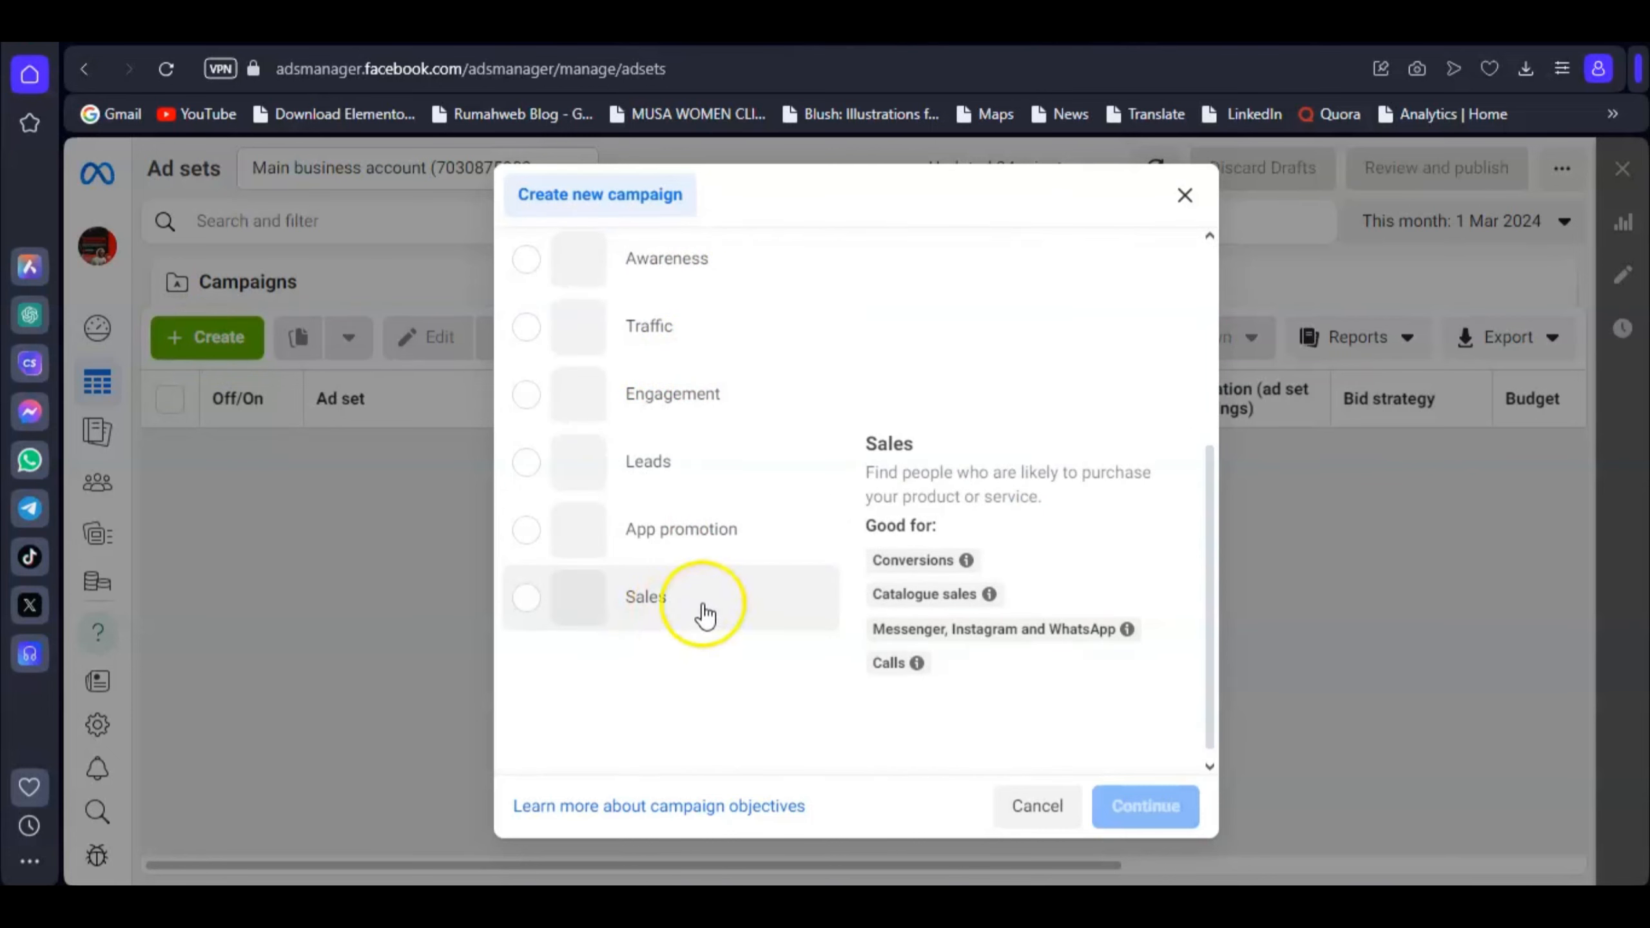
pyautogui.click(702, 604)
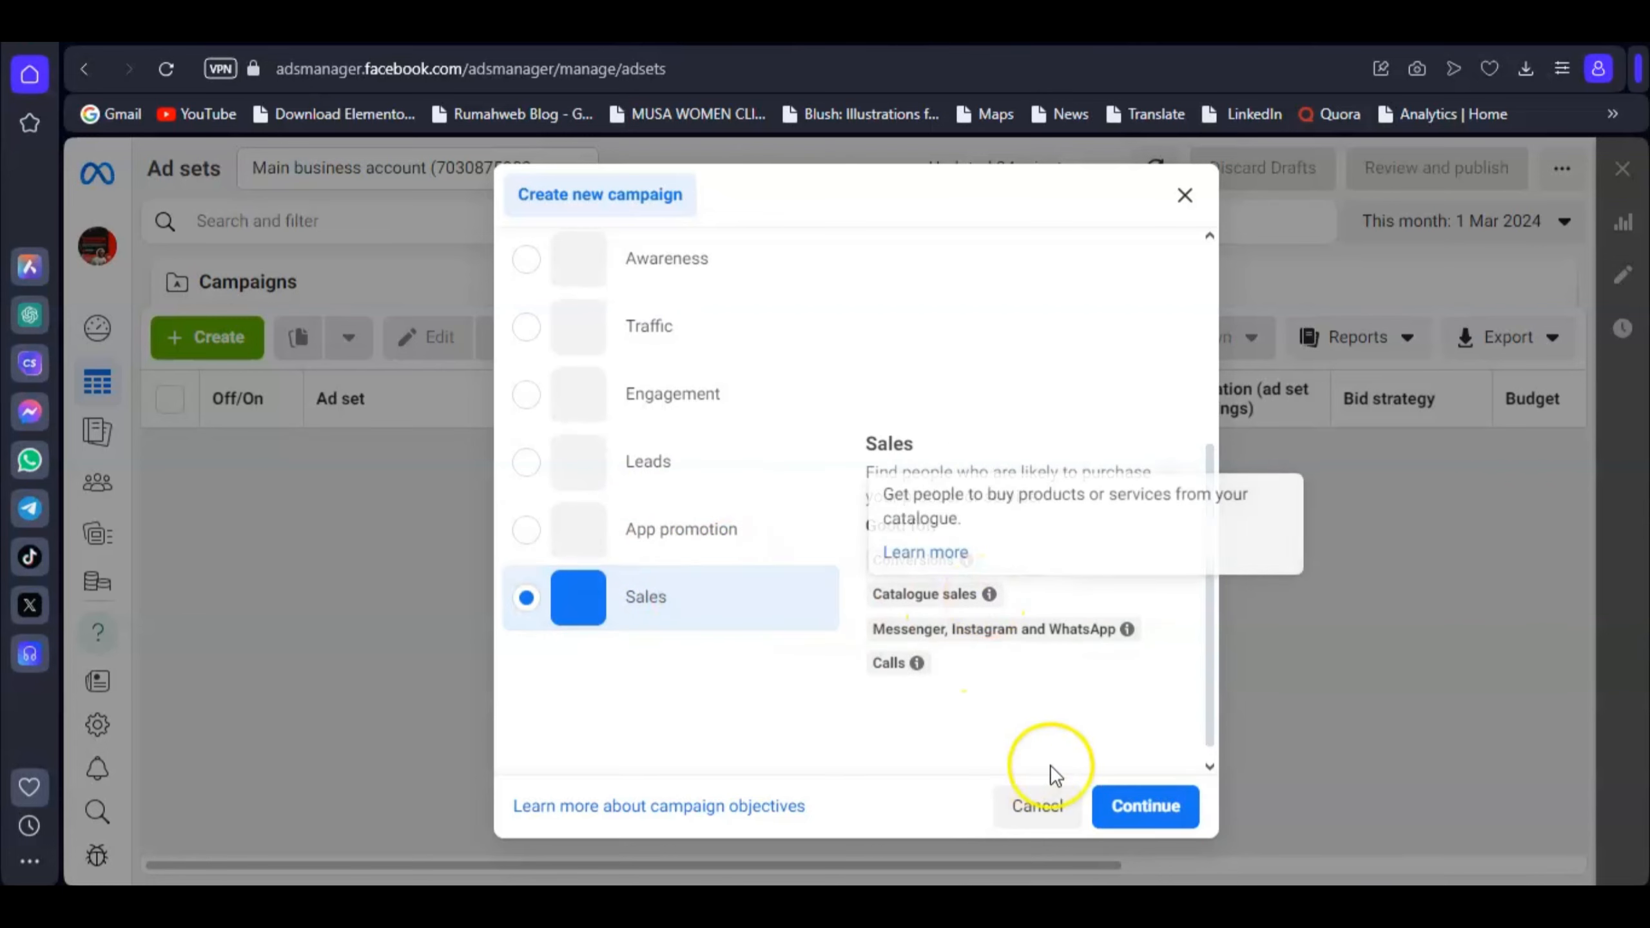
pyautogui.click(1141, 809)
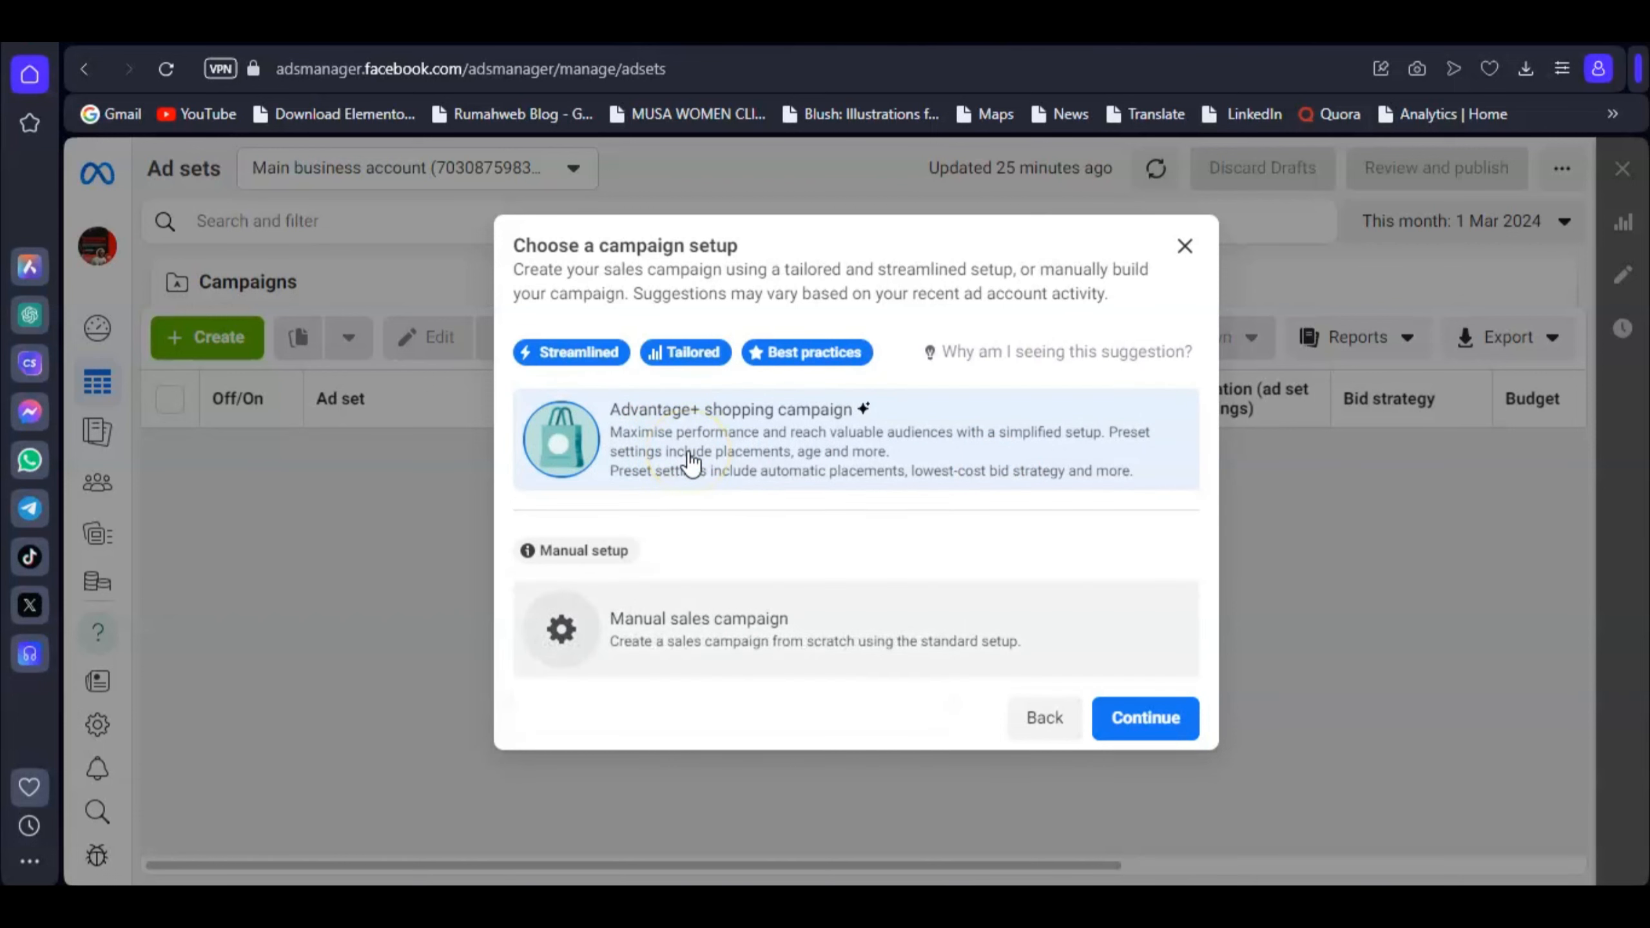
# Step: Choose the manual sales campaign setup and dismiss the recommendations popup
pyautogui.click(667, 617)
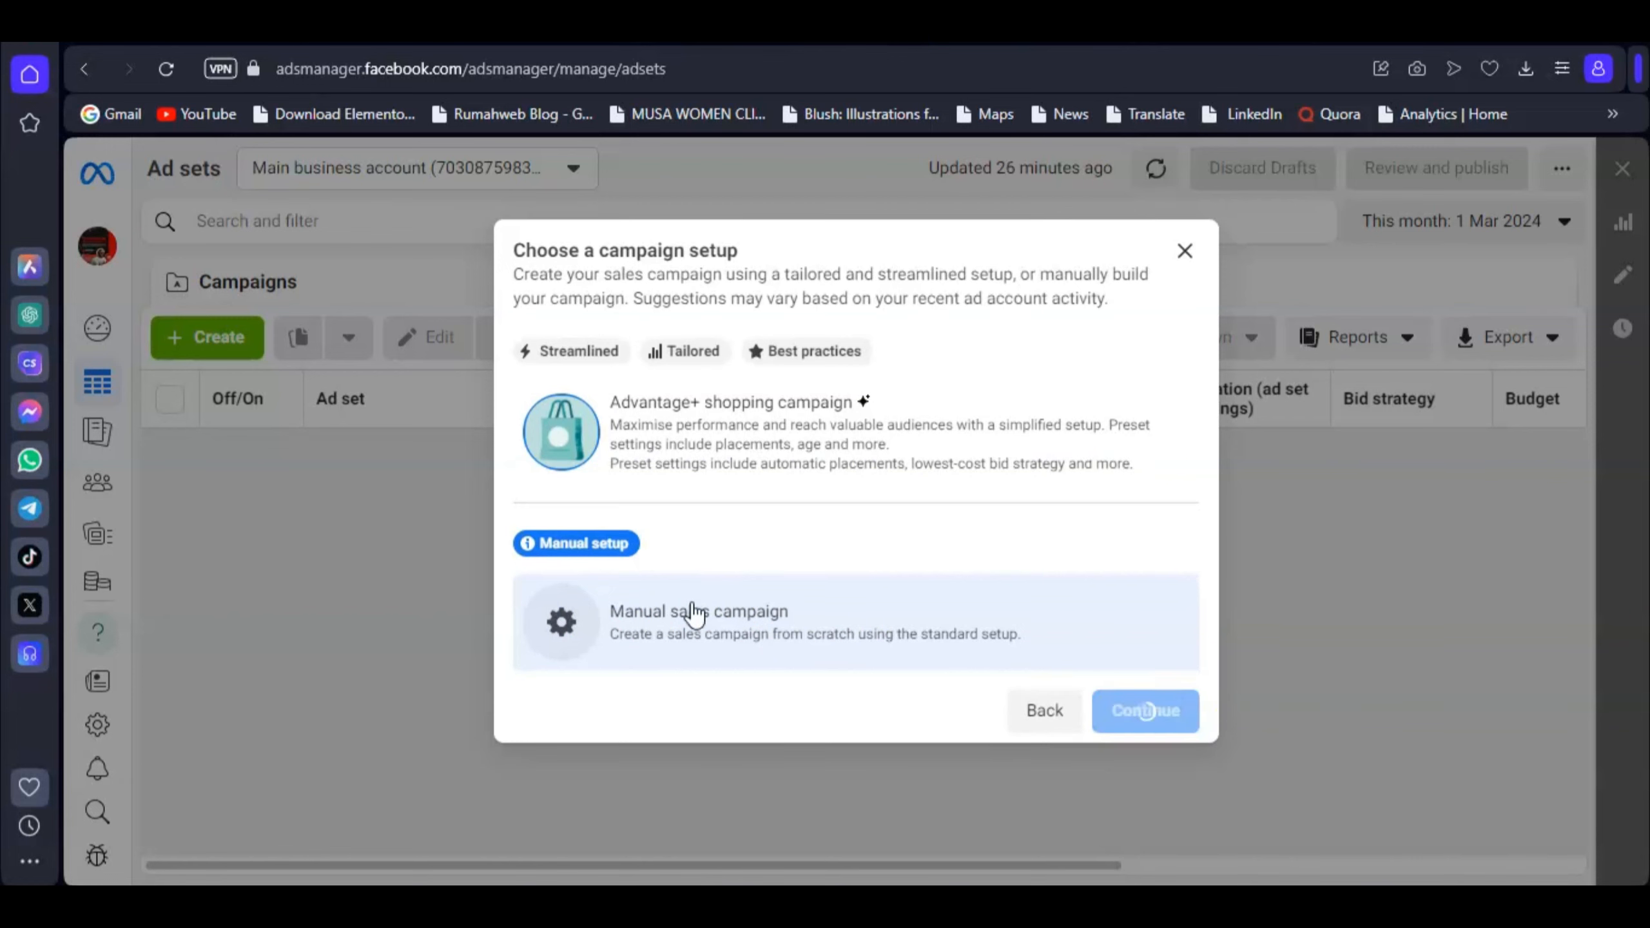
pyautogui.click(1140, 715)
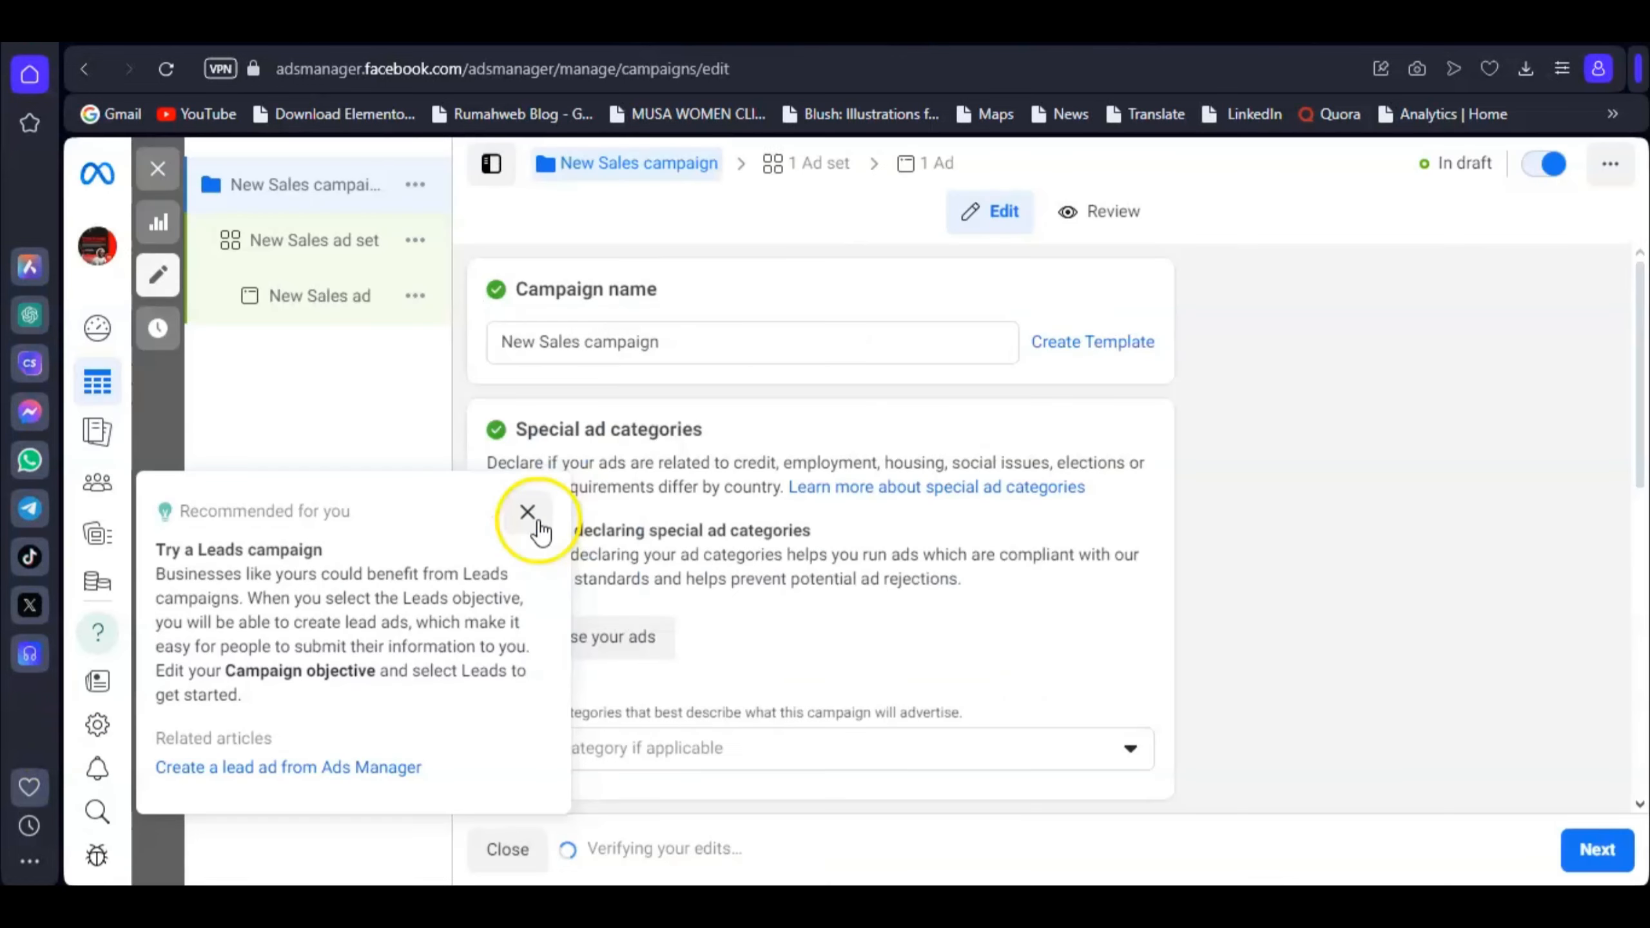
pyautogui.click(526, 513)
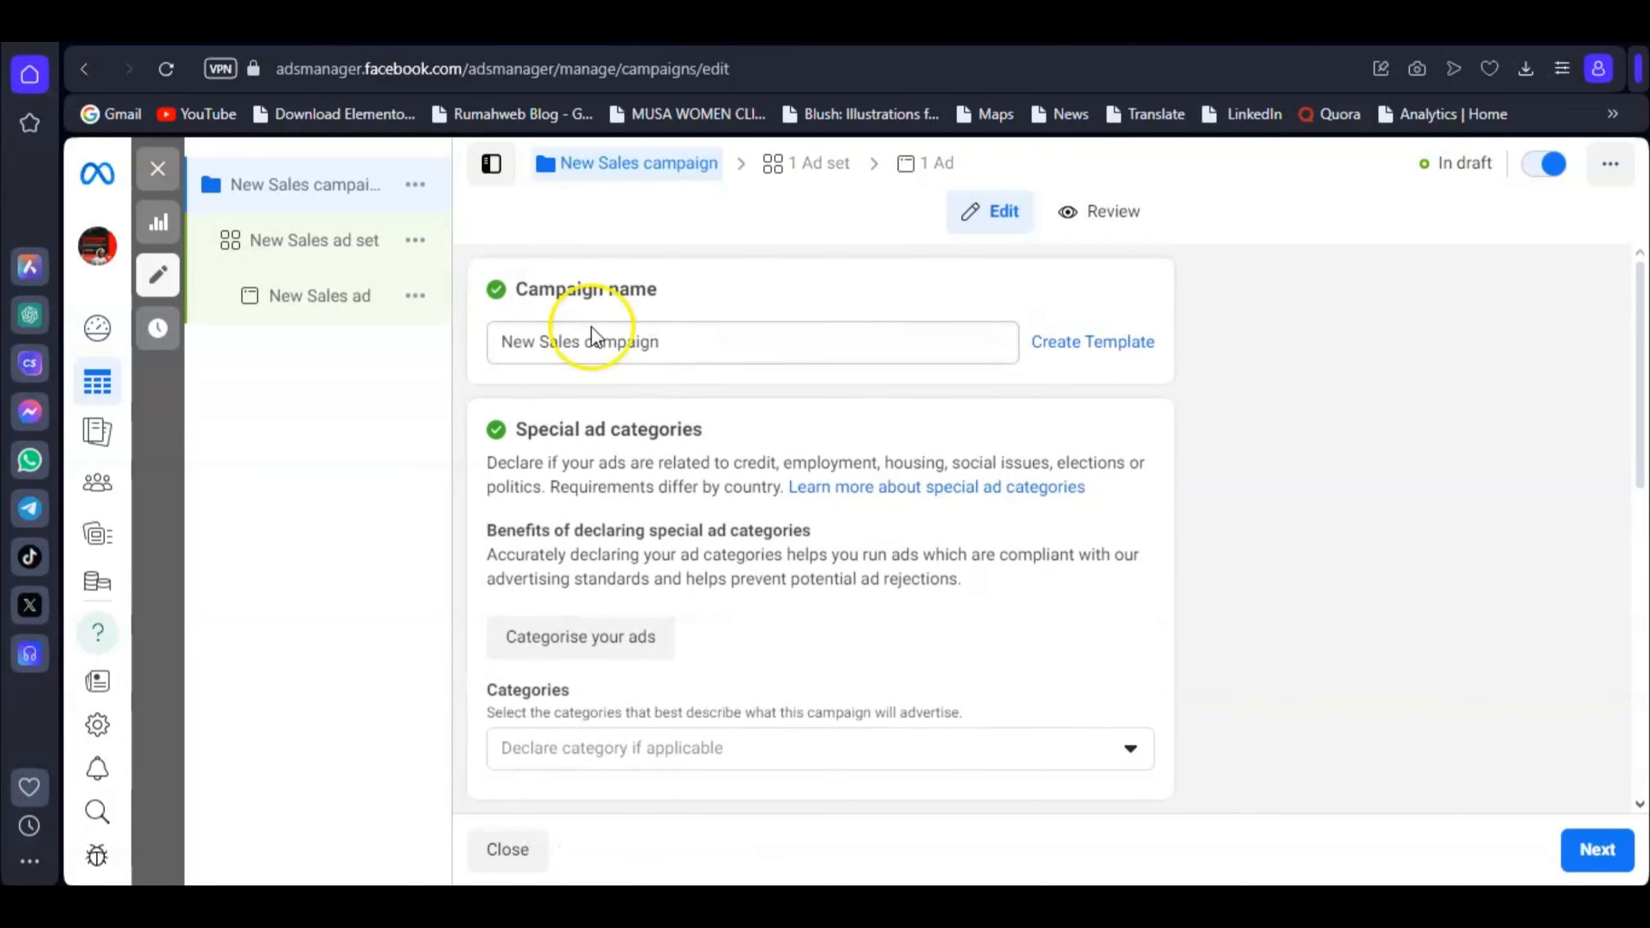
# Step: Replace the campaign name with 'Ad1' and scroll on to the New Sales ad set settings
pyautogui.click(587, 334)
pyautogui.tripleClick(587, 334)
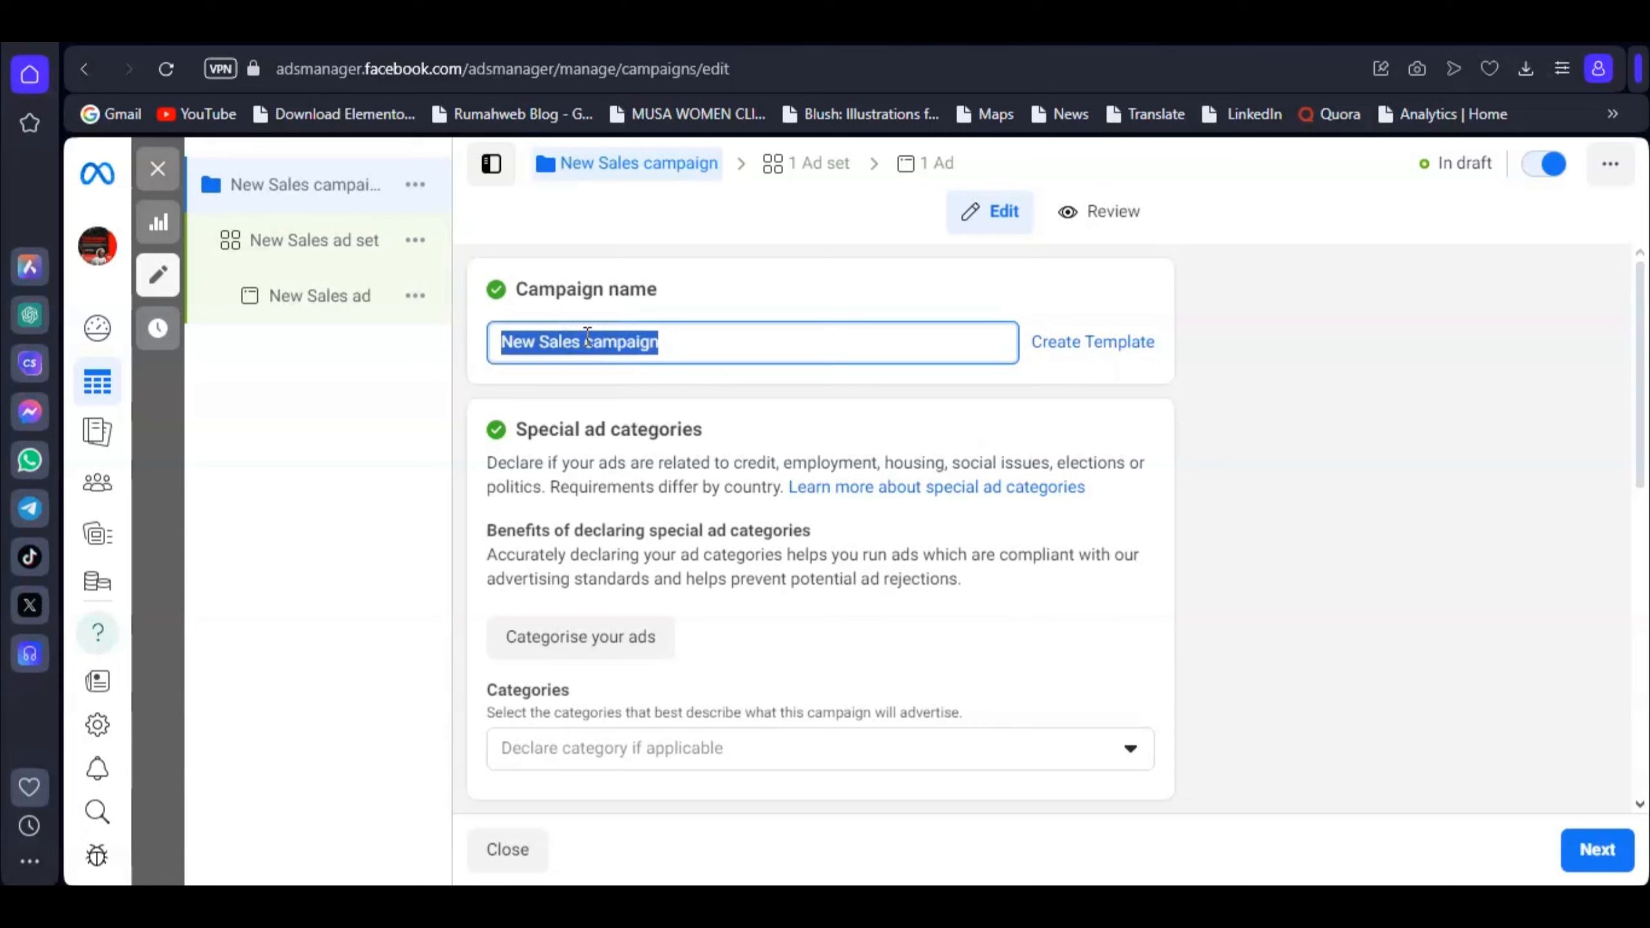
pyautogui.write('Ad')
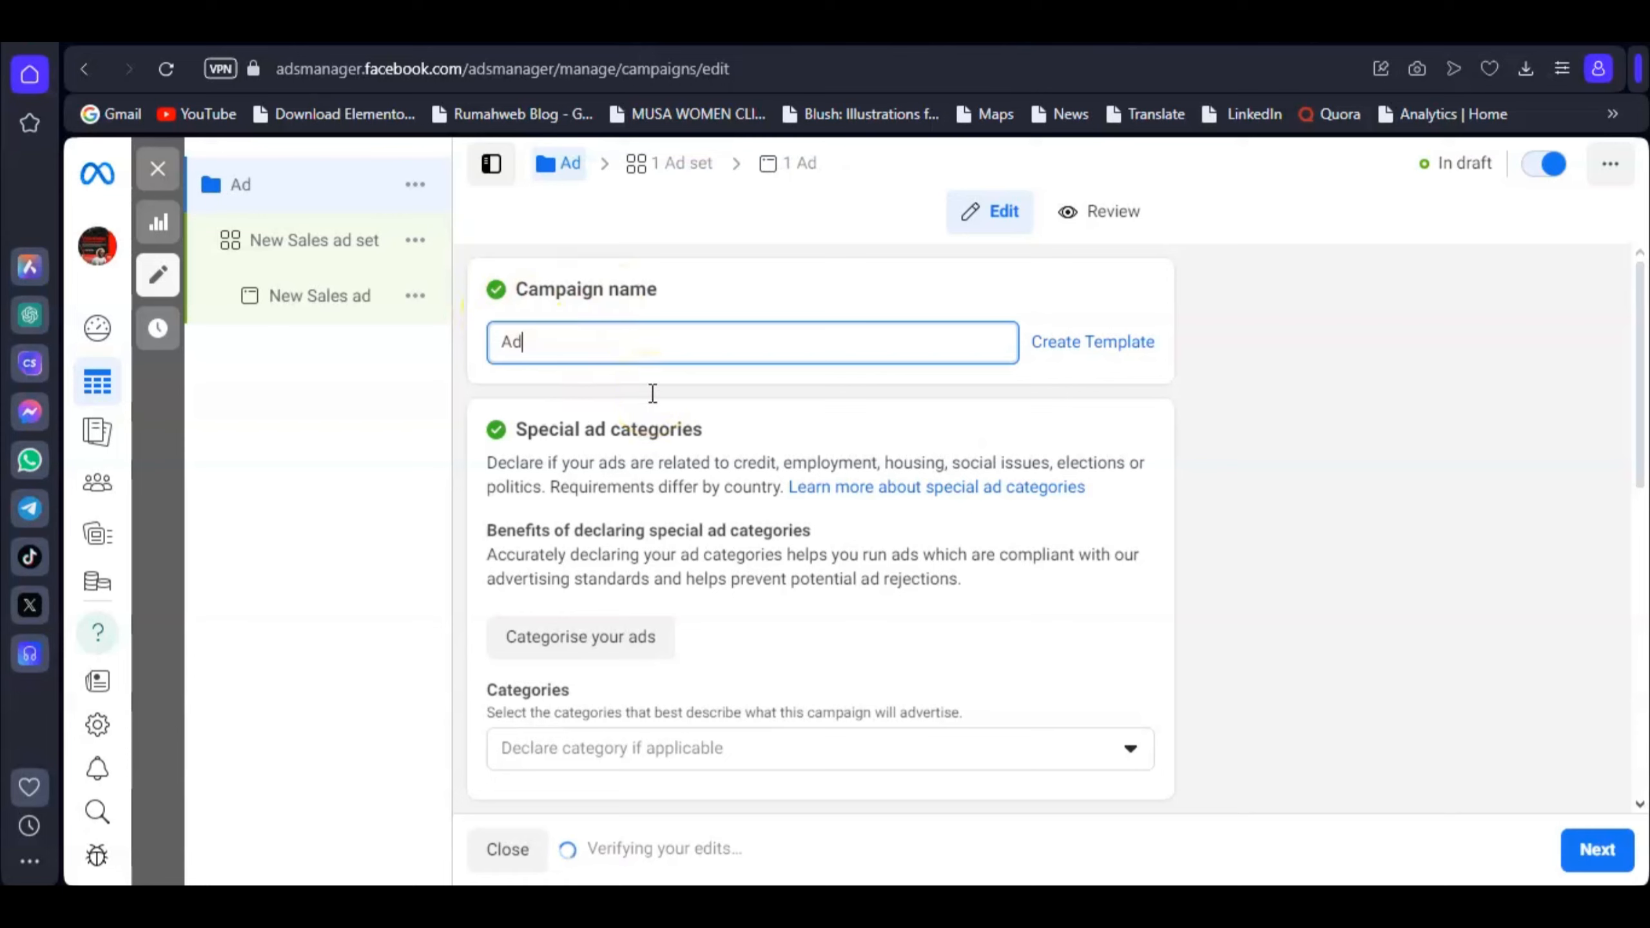
pyautogui.write('1')
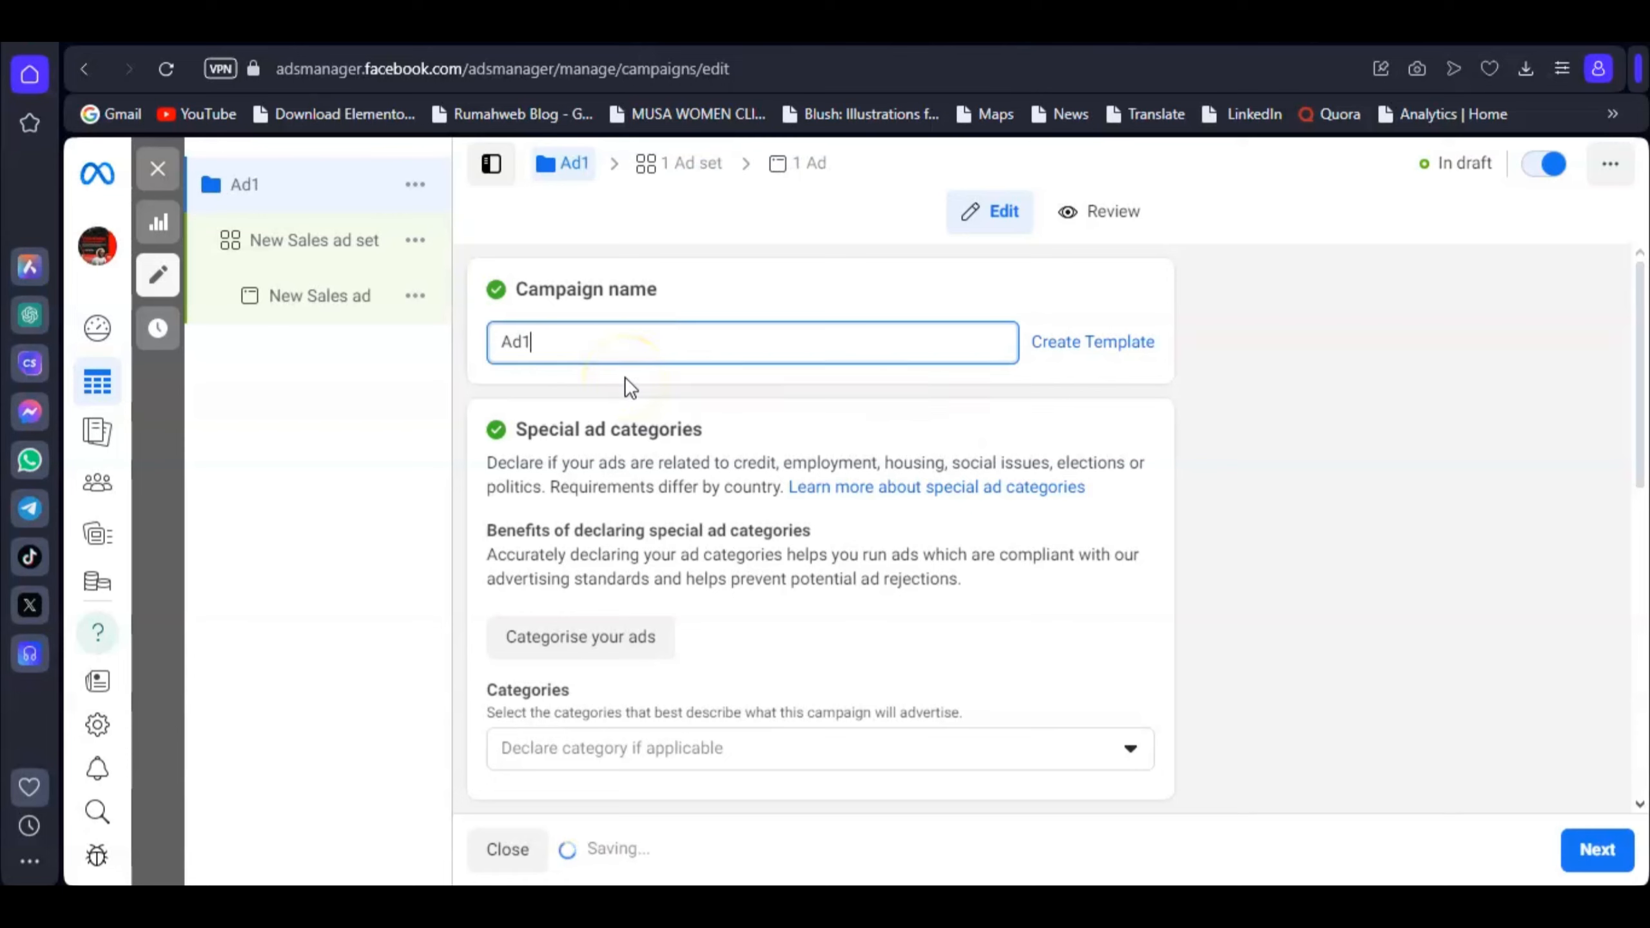
pyautogui.scroll(-2, 624, 376)
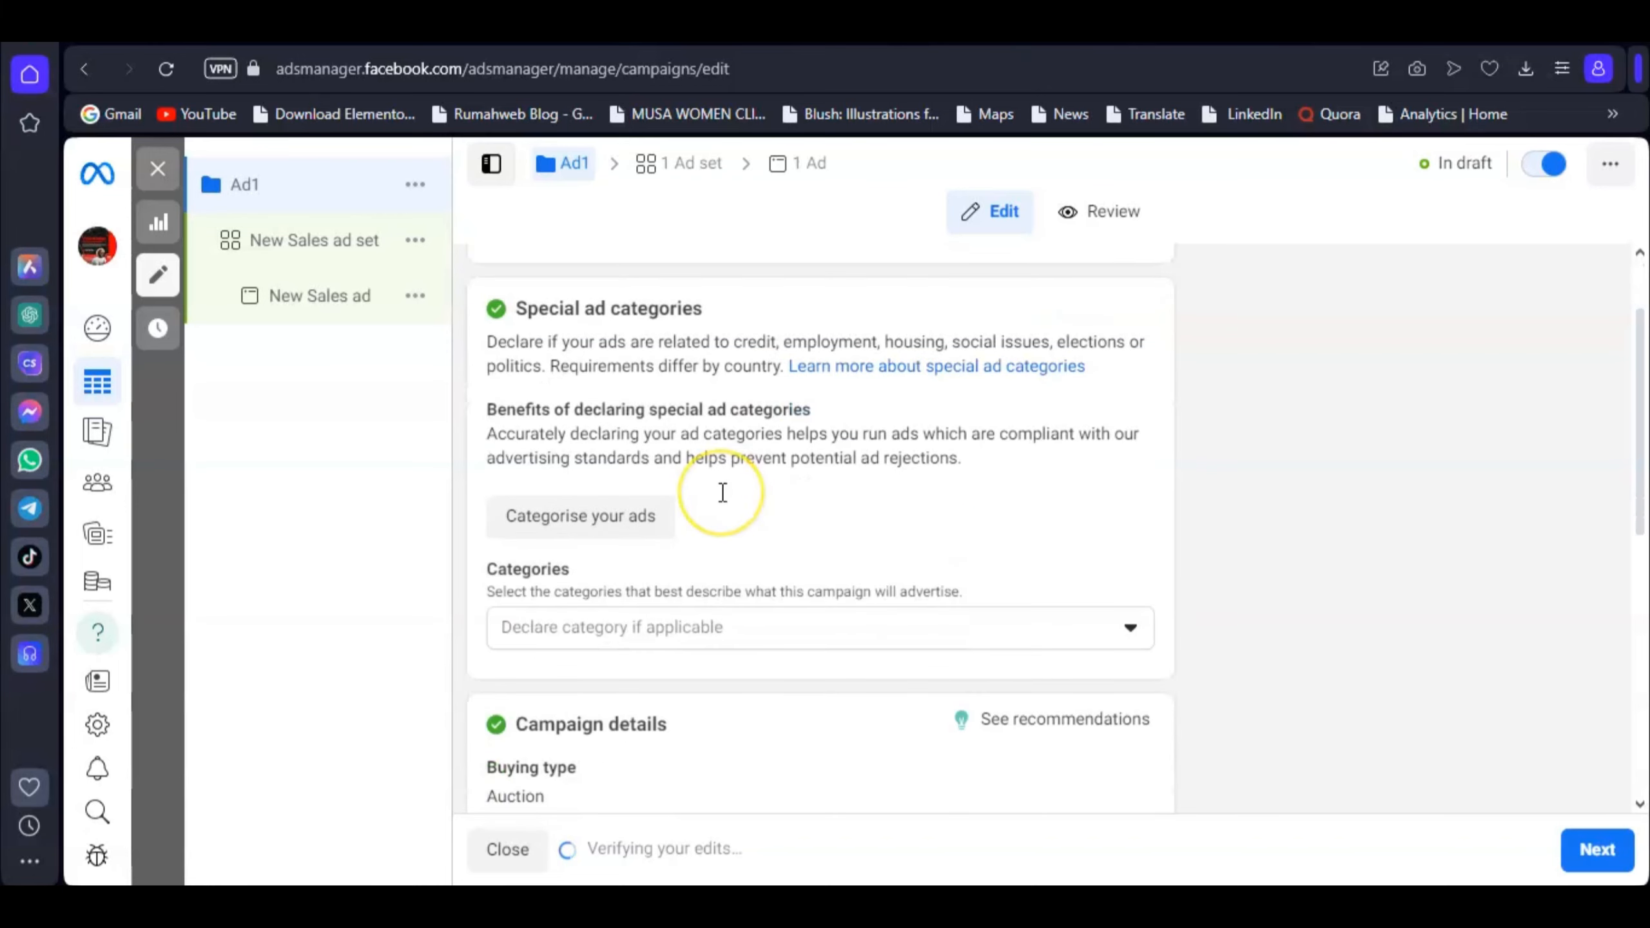
pyautogui.scroll(-9, 723, 492)
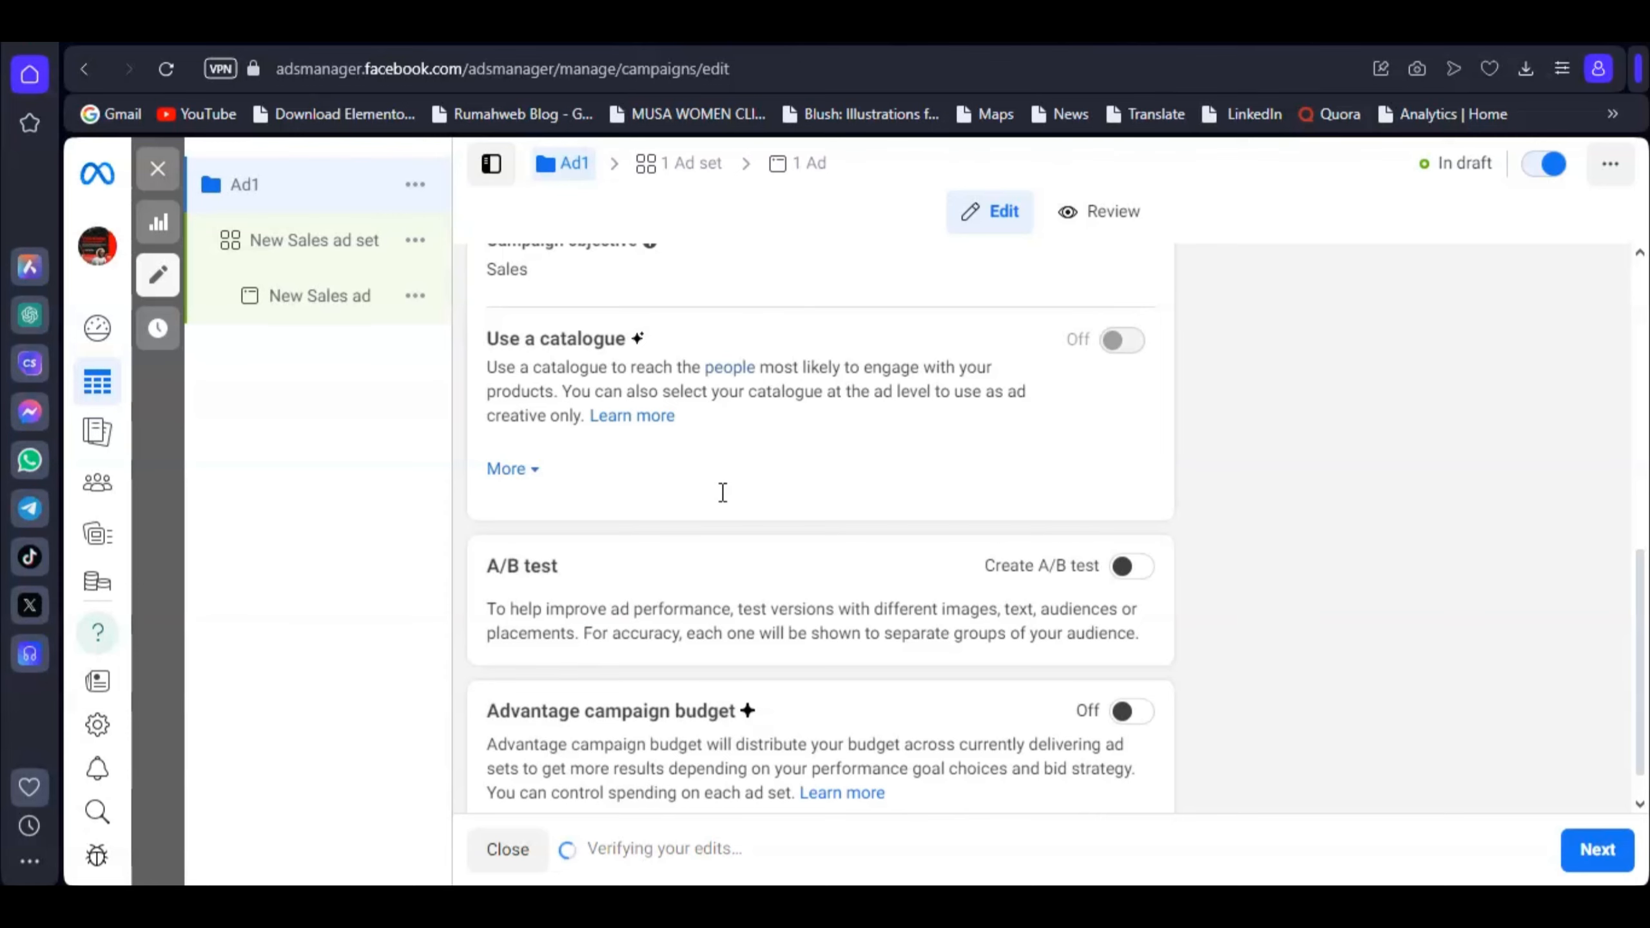
pyautogui.scroll(-2, 773, 559)
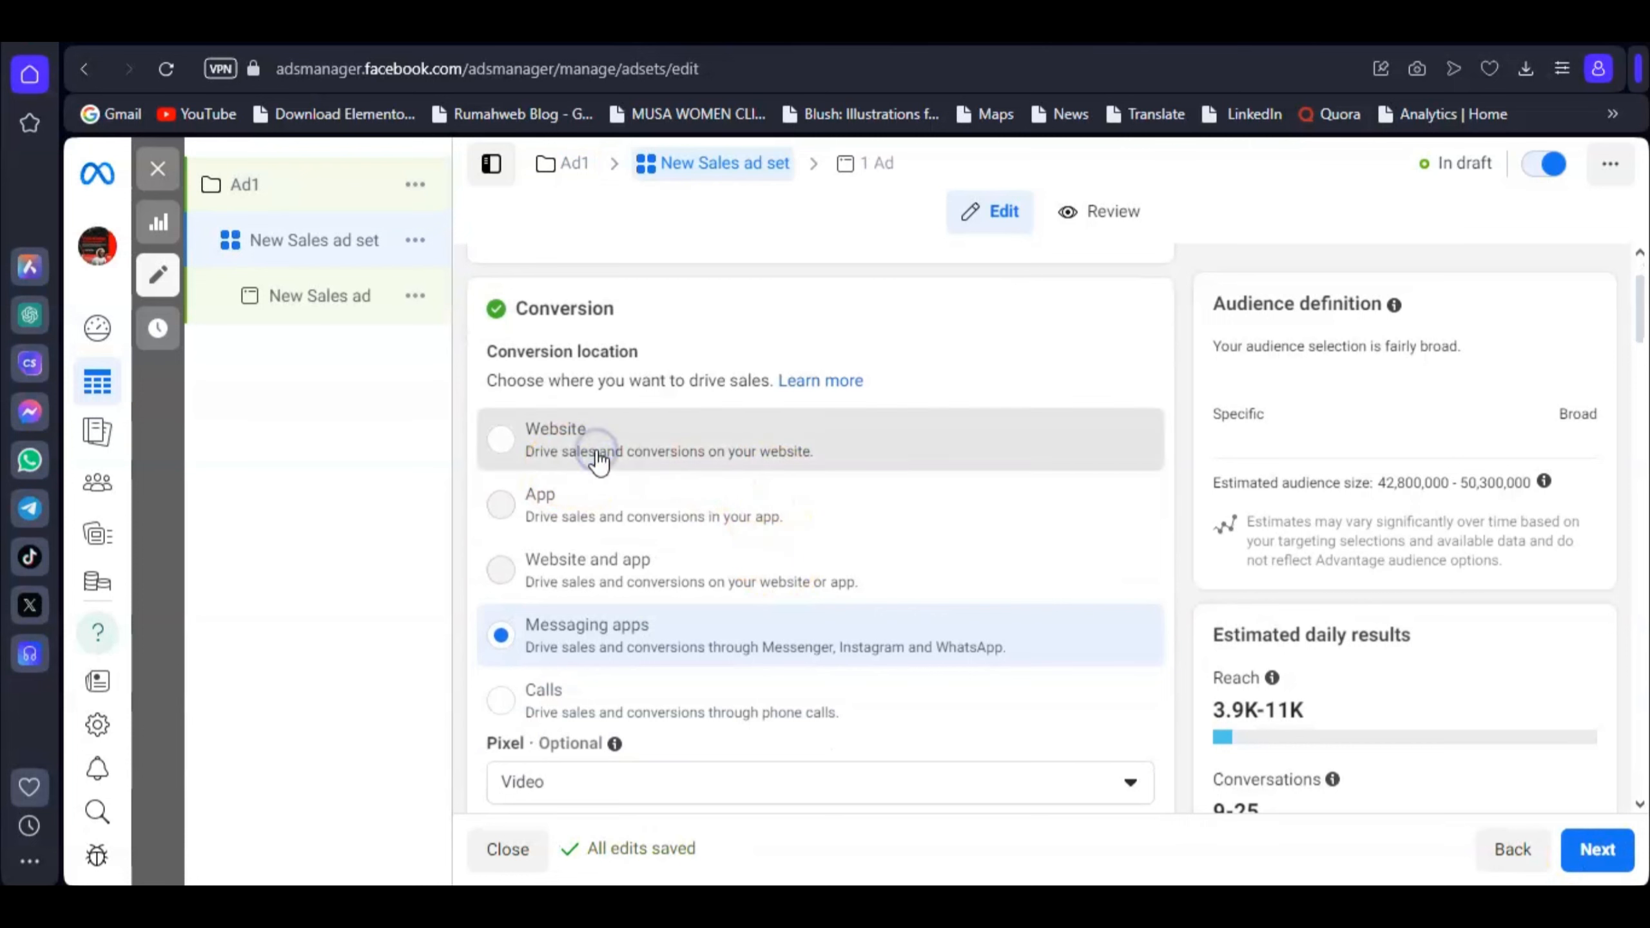
# Step: Switch the ad set's conversion location from Messaging apps to Website
pyautogui.click(562, 449)
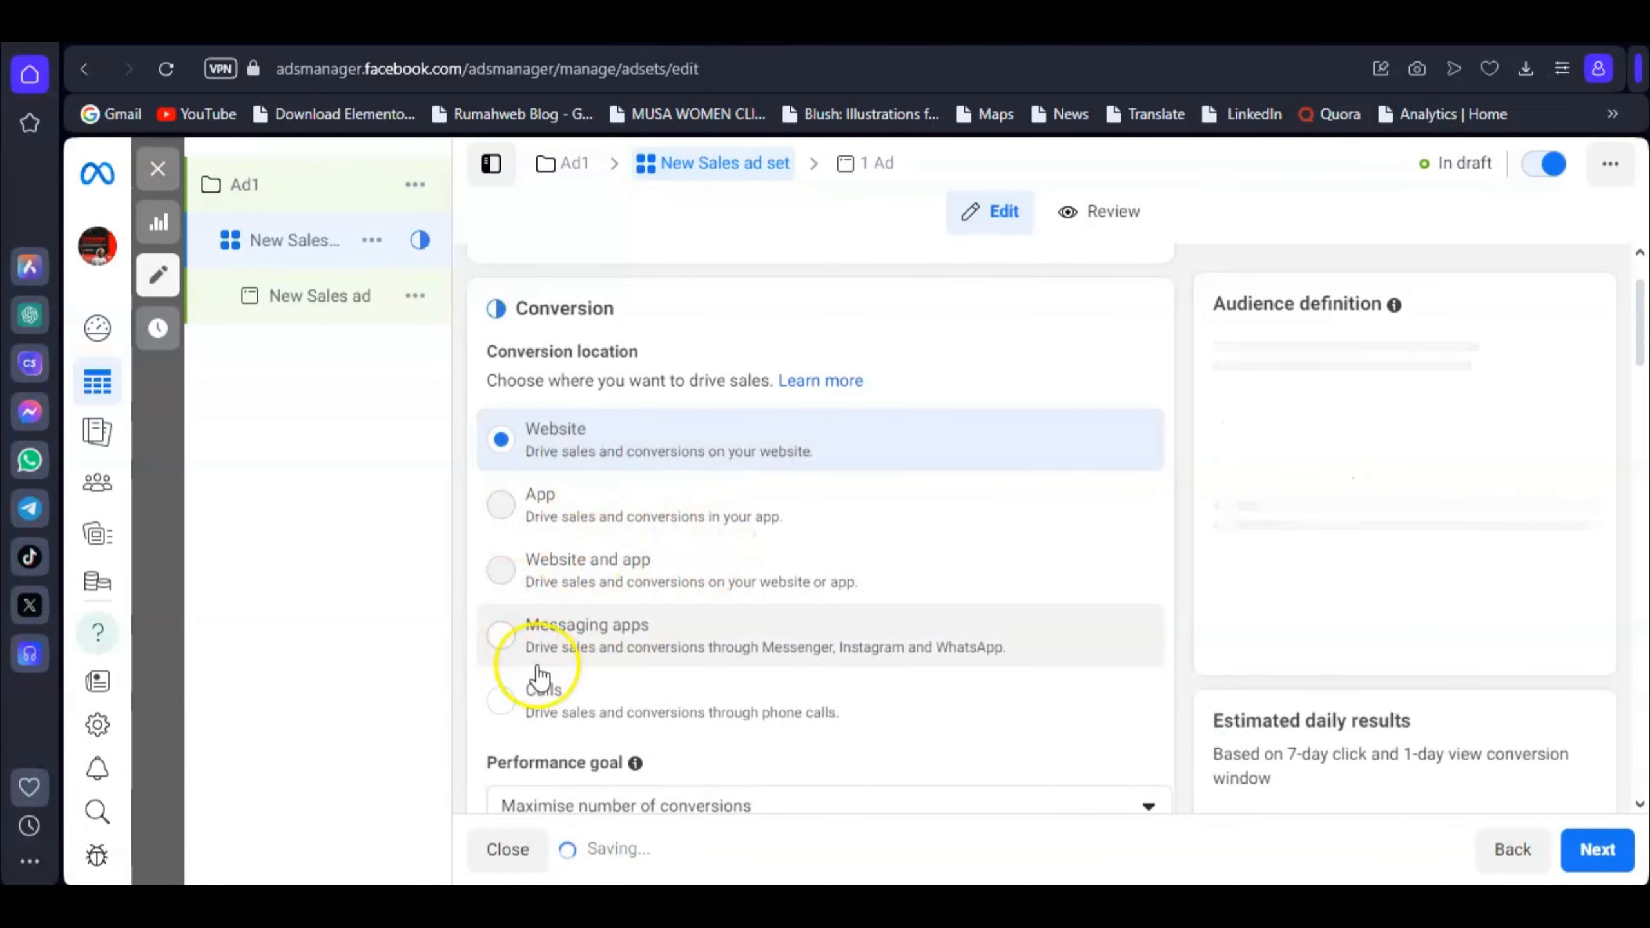
pyautogui.scroll(2, 650, 586)
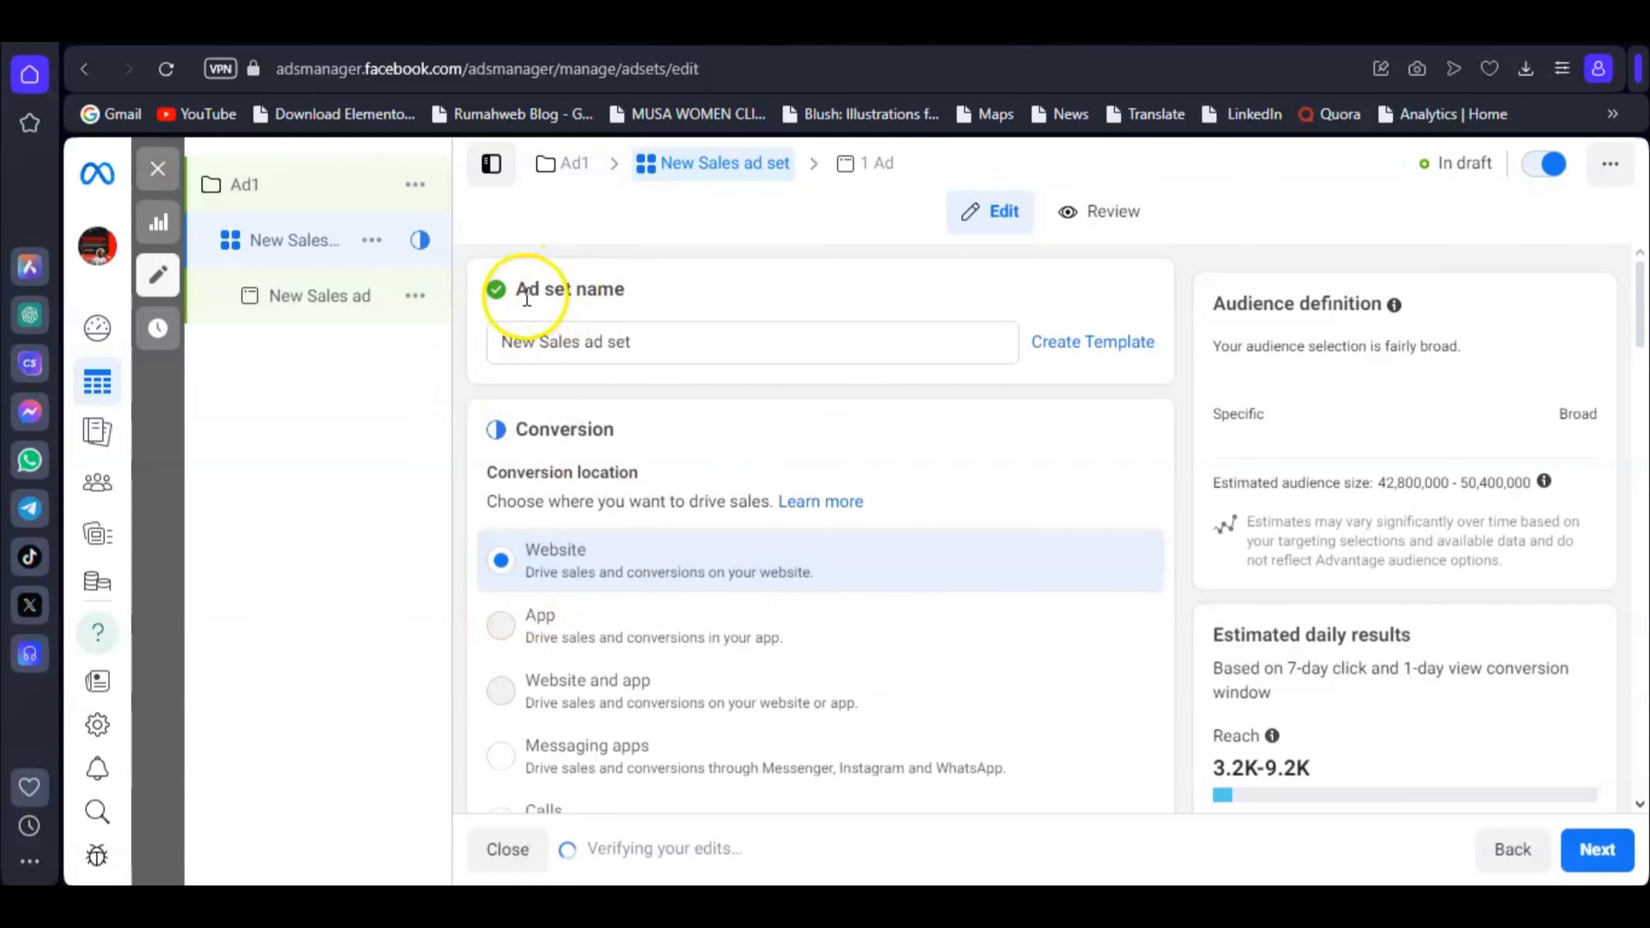
pyautogui.scroll(-6, 877, 521)
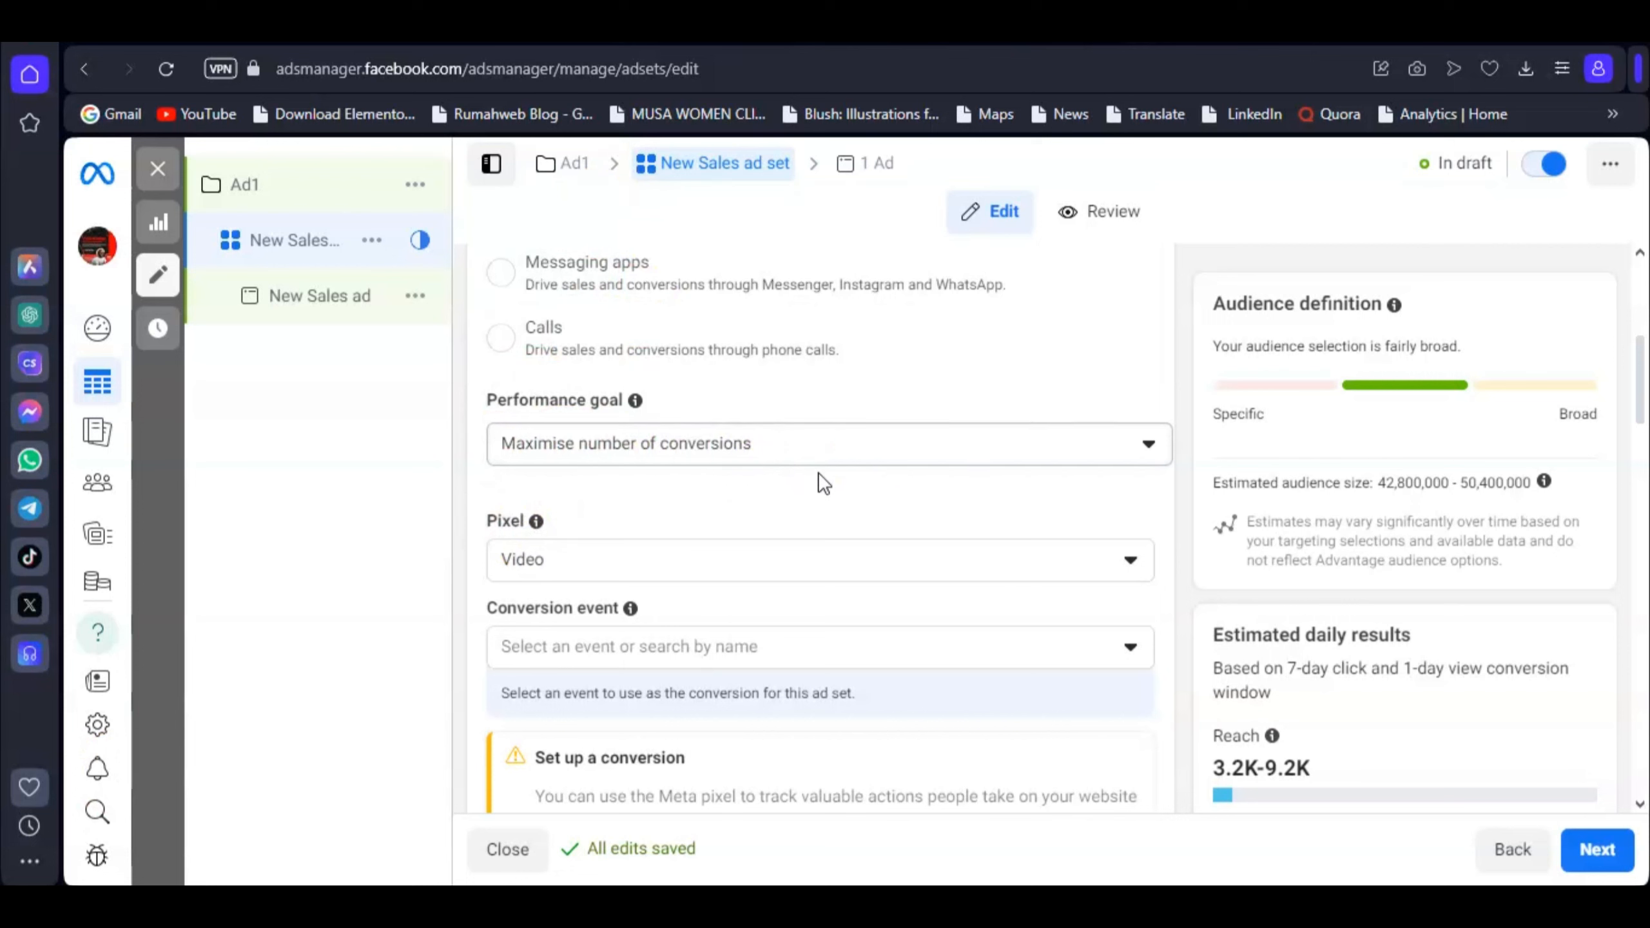
# Step: Review the Maximise number of conversions performance goal and keep Video as the pixel
pyautogui.click(838, 443)
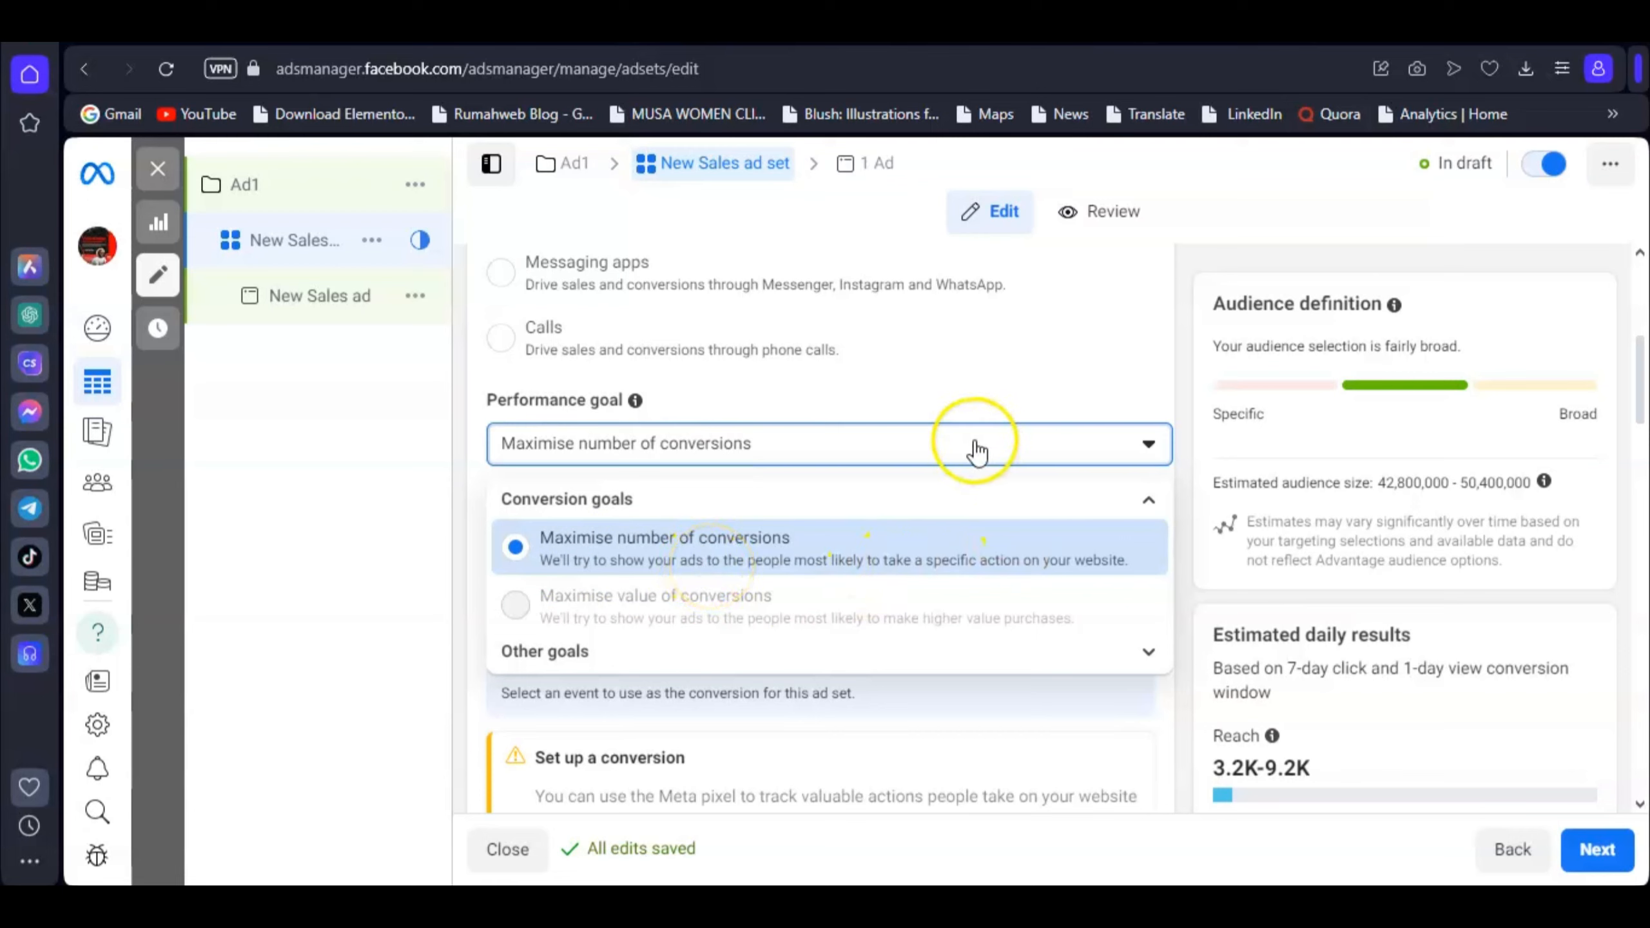
pyautogui.scroll(-2, 619, 494)
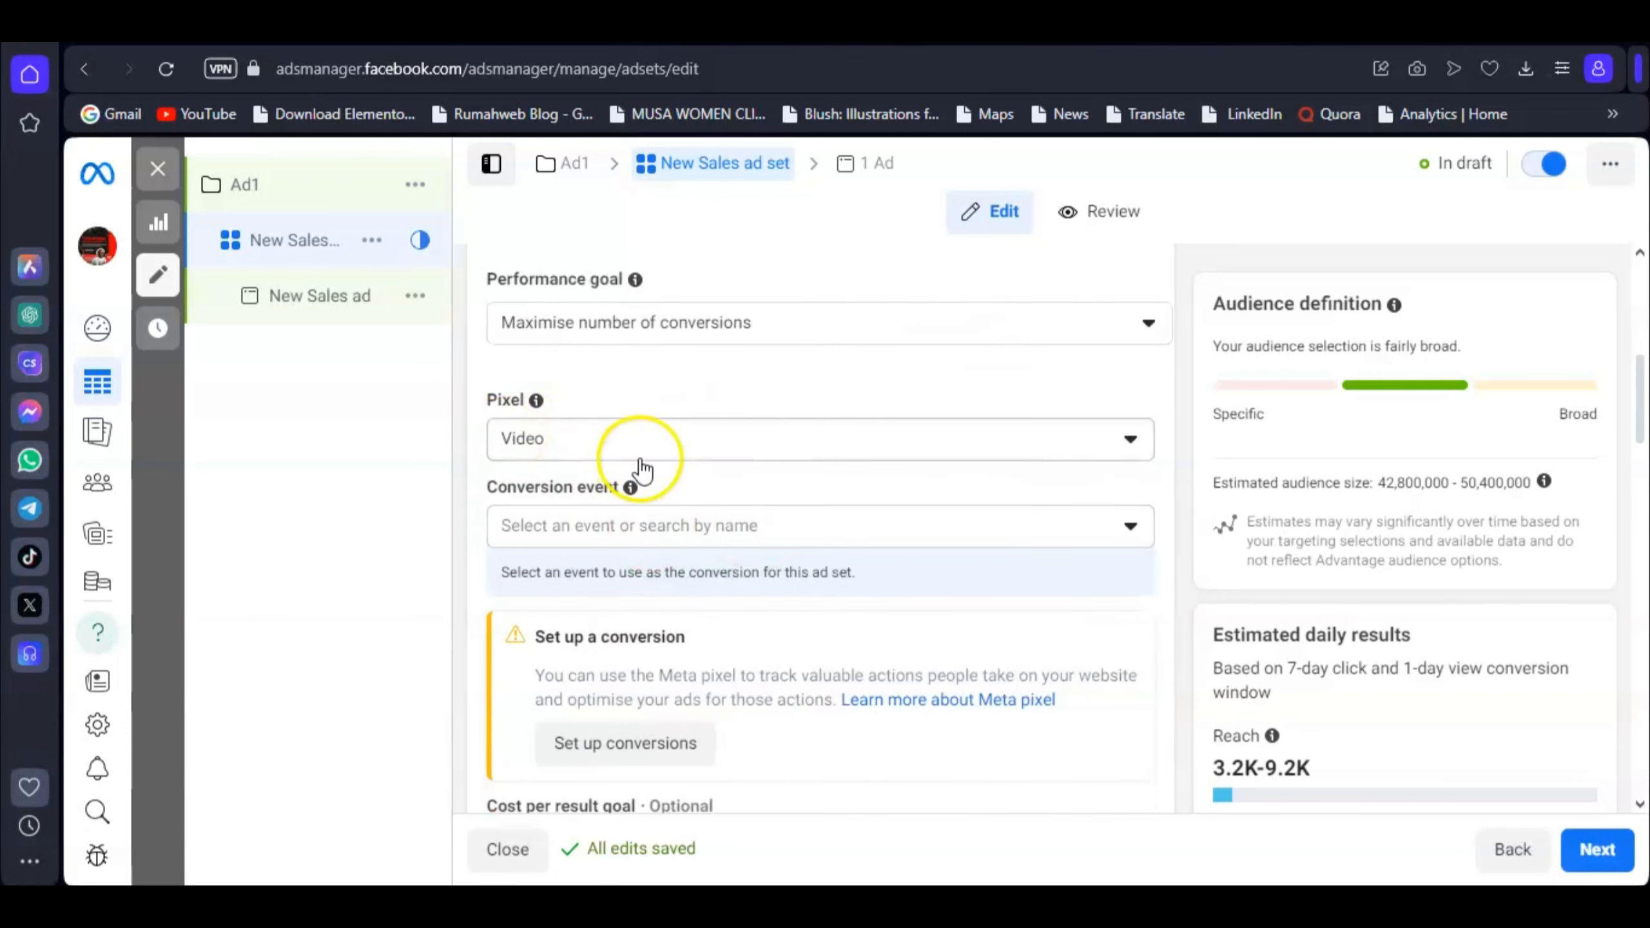
pyautogui.click(667, 448)
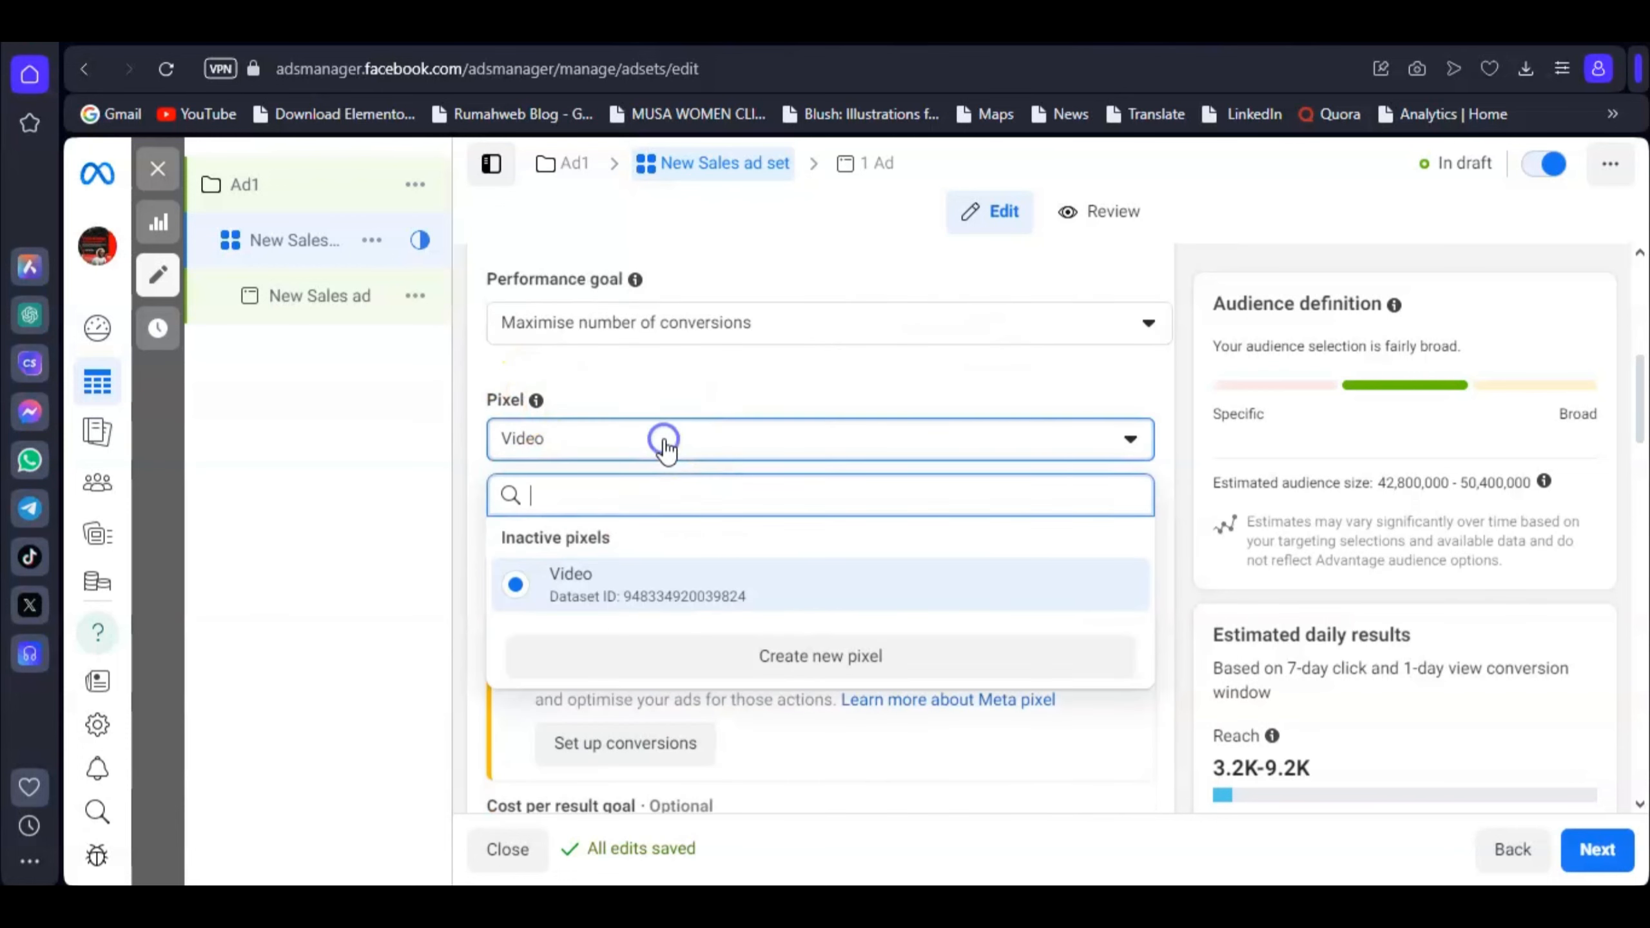
pyautogui.click(667, 449)
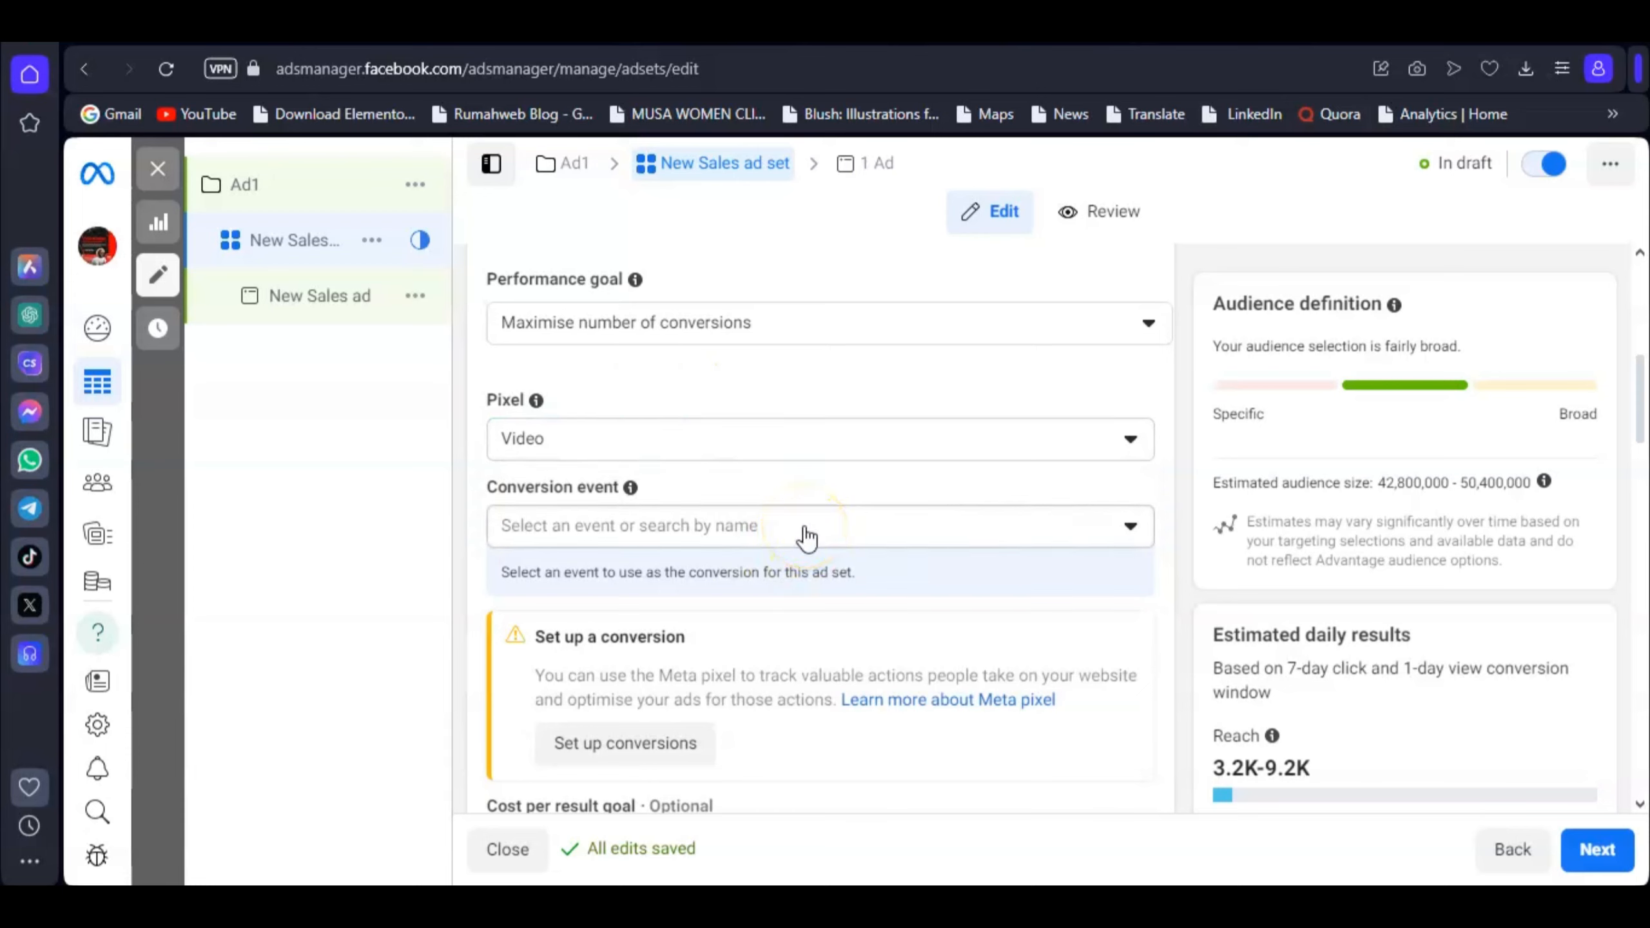
# Step: Choose Purchase as the ad set's conversion event
pyautogui.click(771, 524)
pyautogui.scroll(-3, 705, 527)
pyautogui.scroll(1, 708, 530)
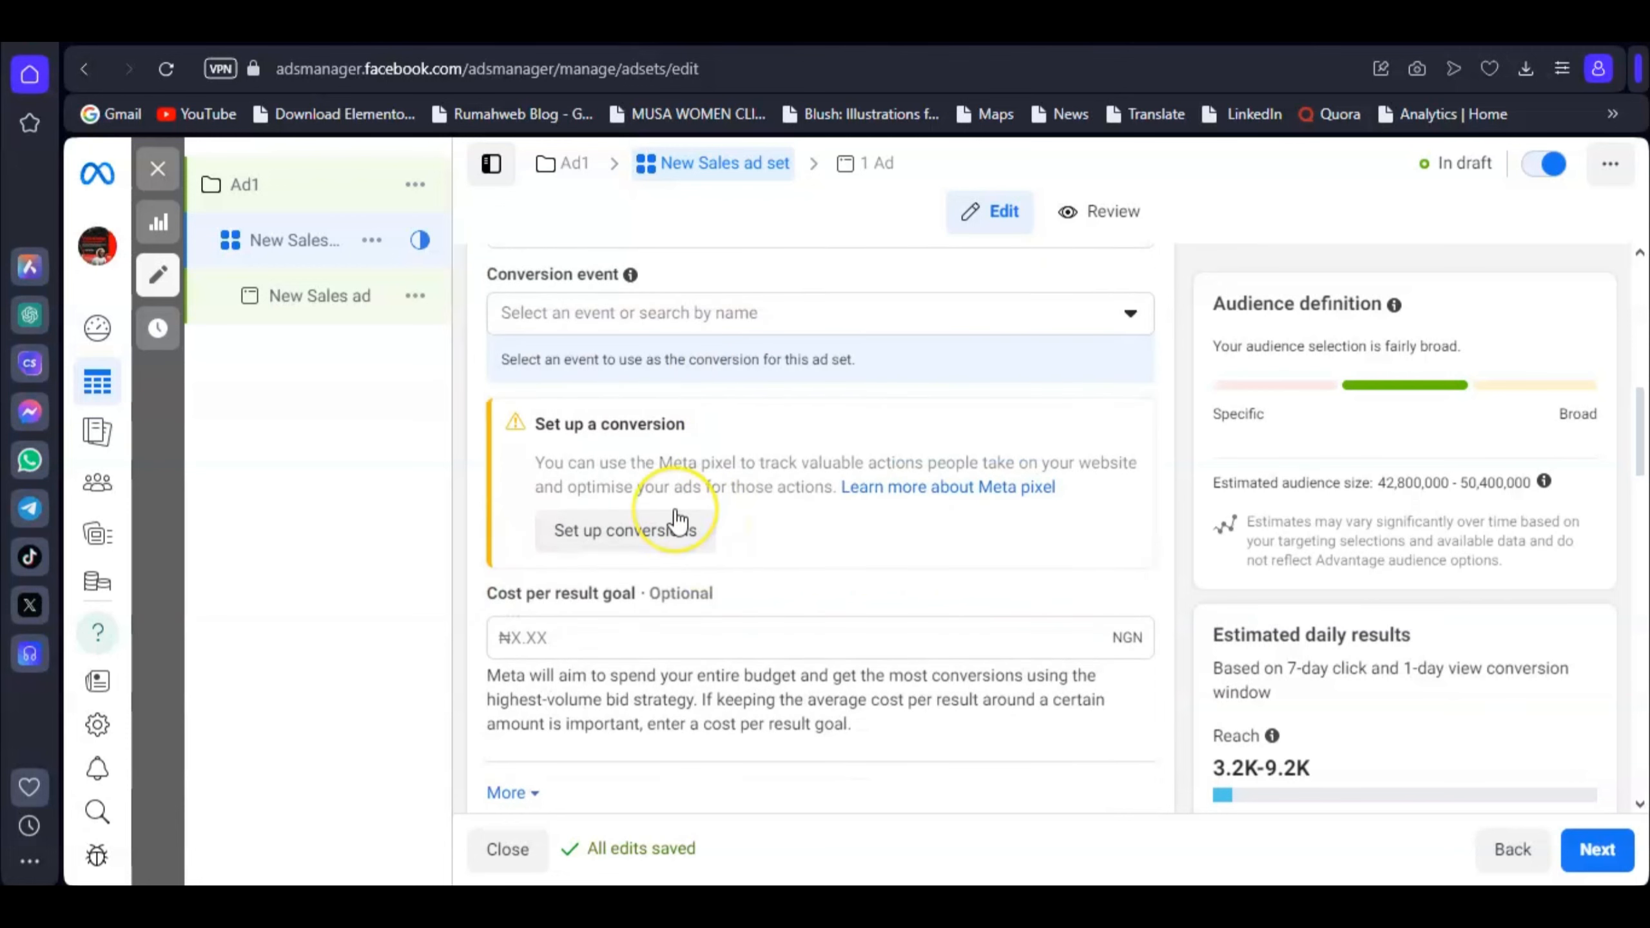
pyautogui.scroll(1, 747, 455)
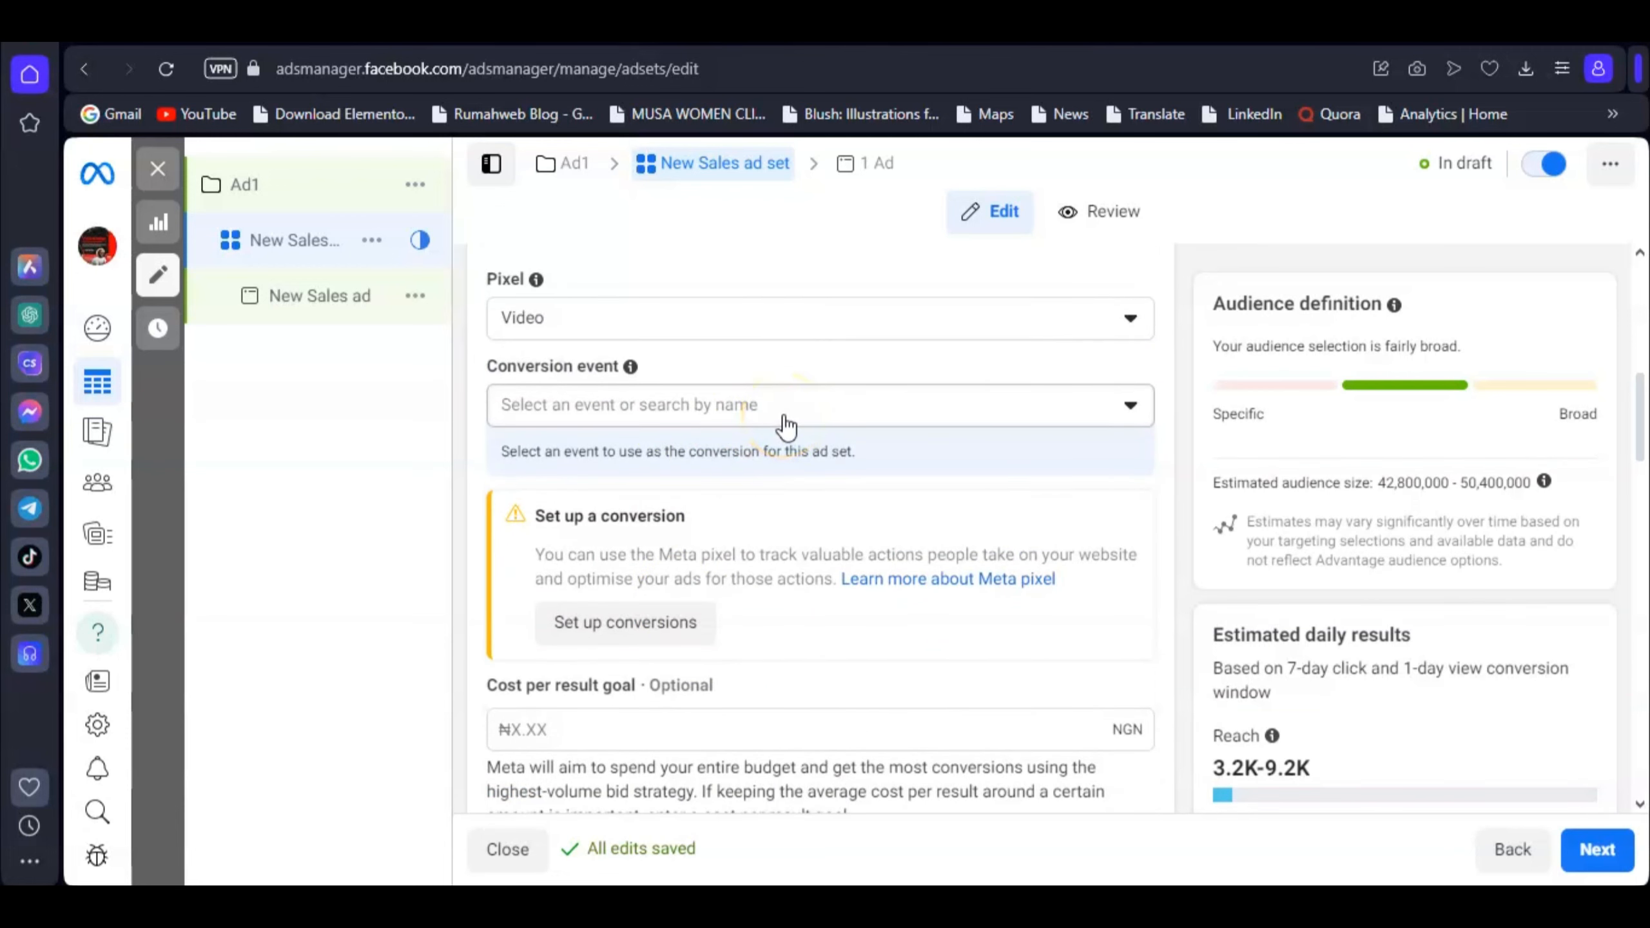
pyautogui.click(785, 421)
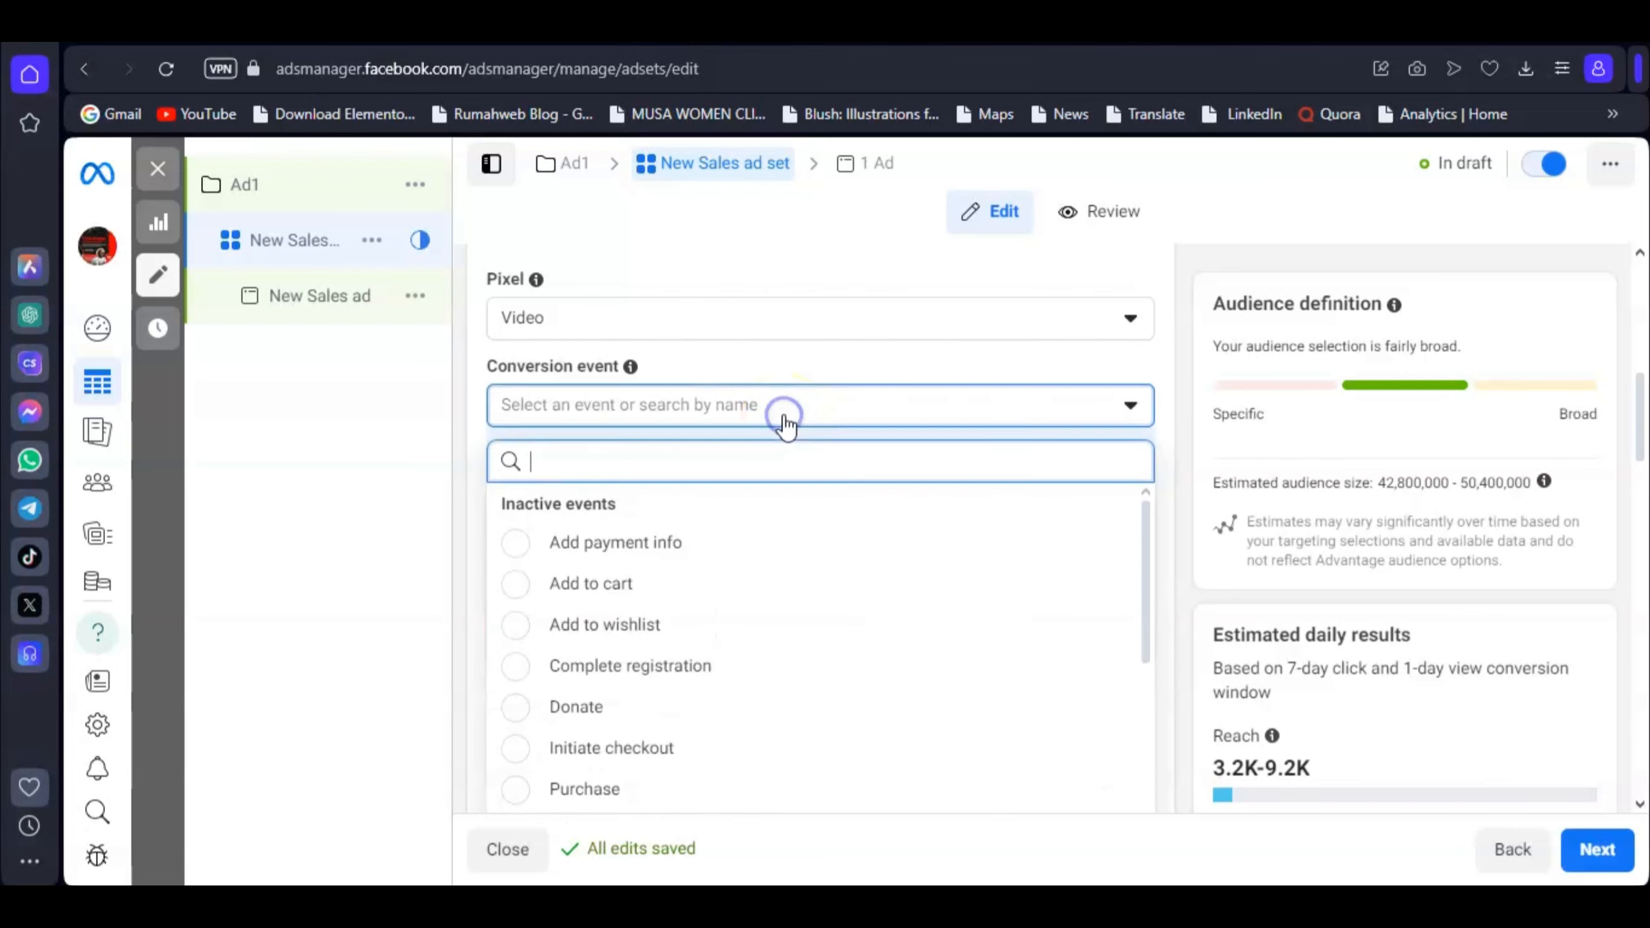
pyautogui.click(870, 362)
pyautogui.scroll(-3, 868, 359)
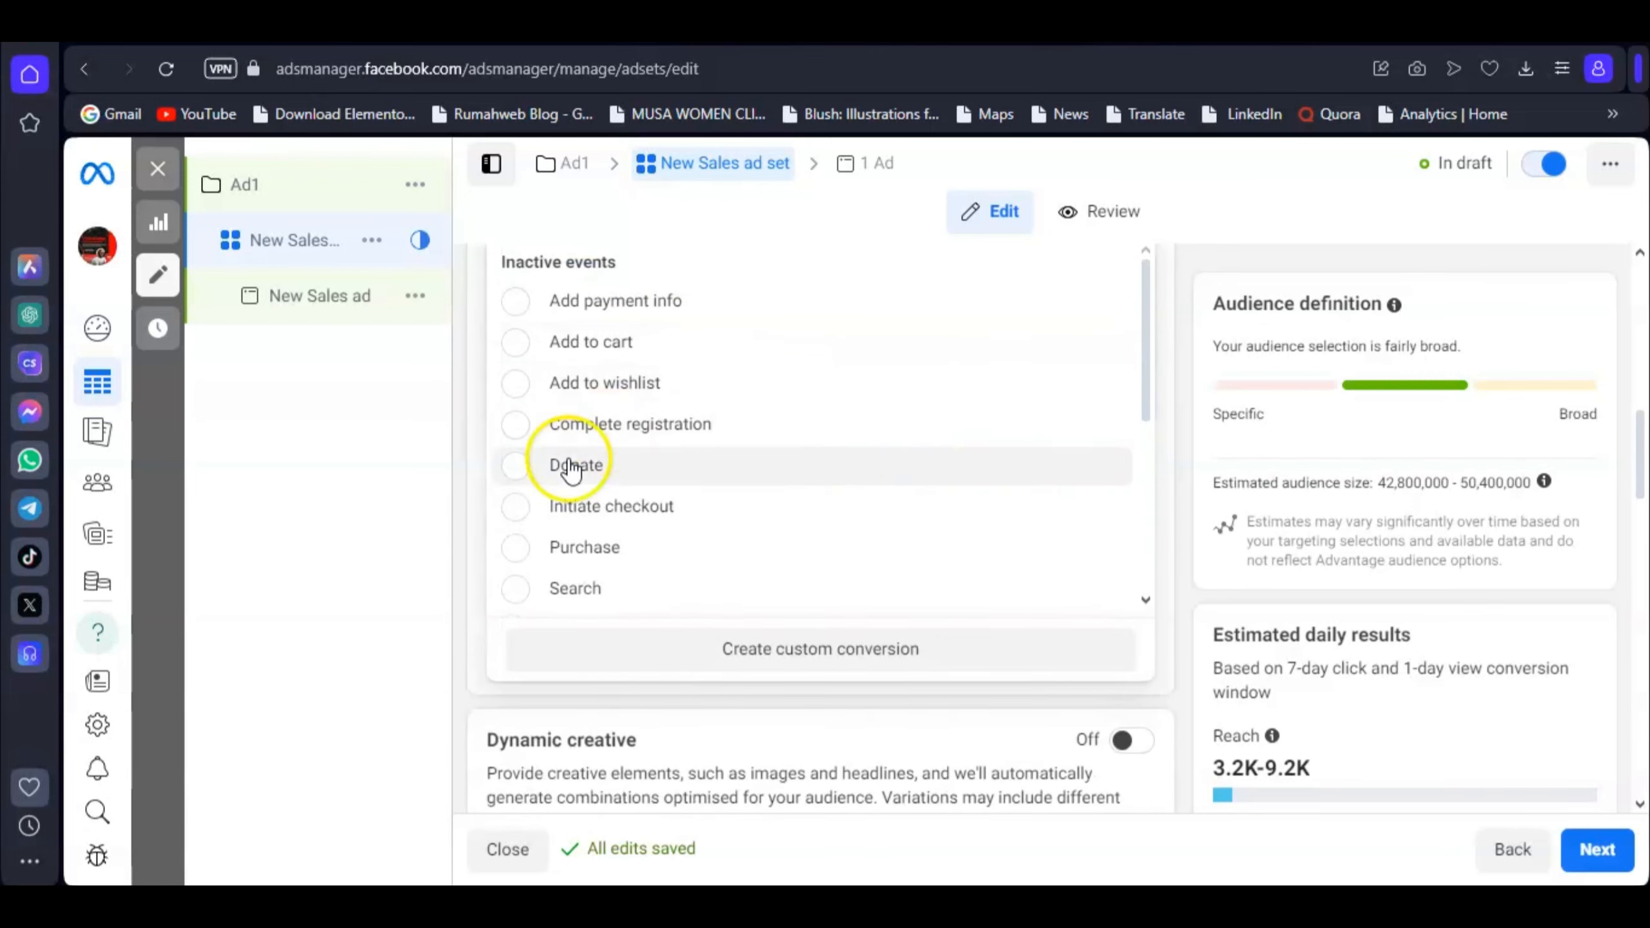
pyautogui.click(545, 556)
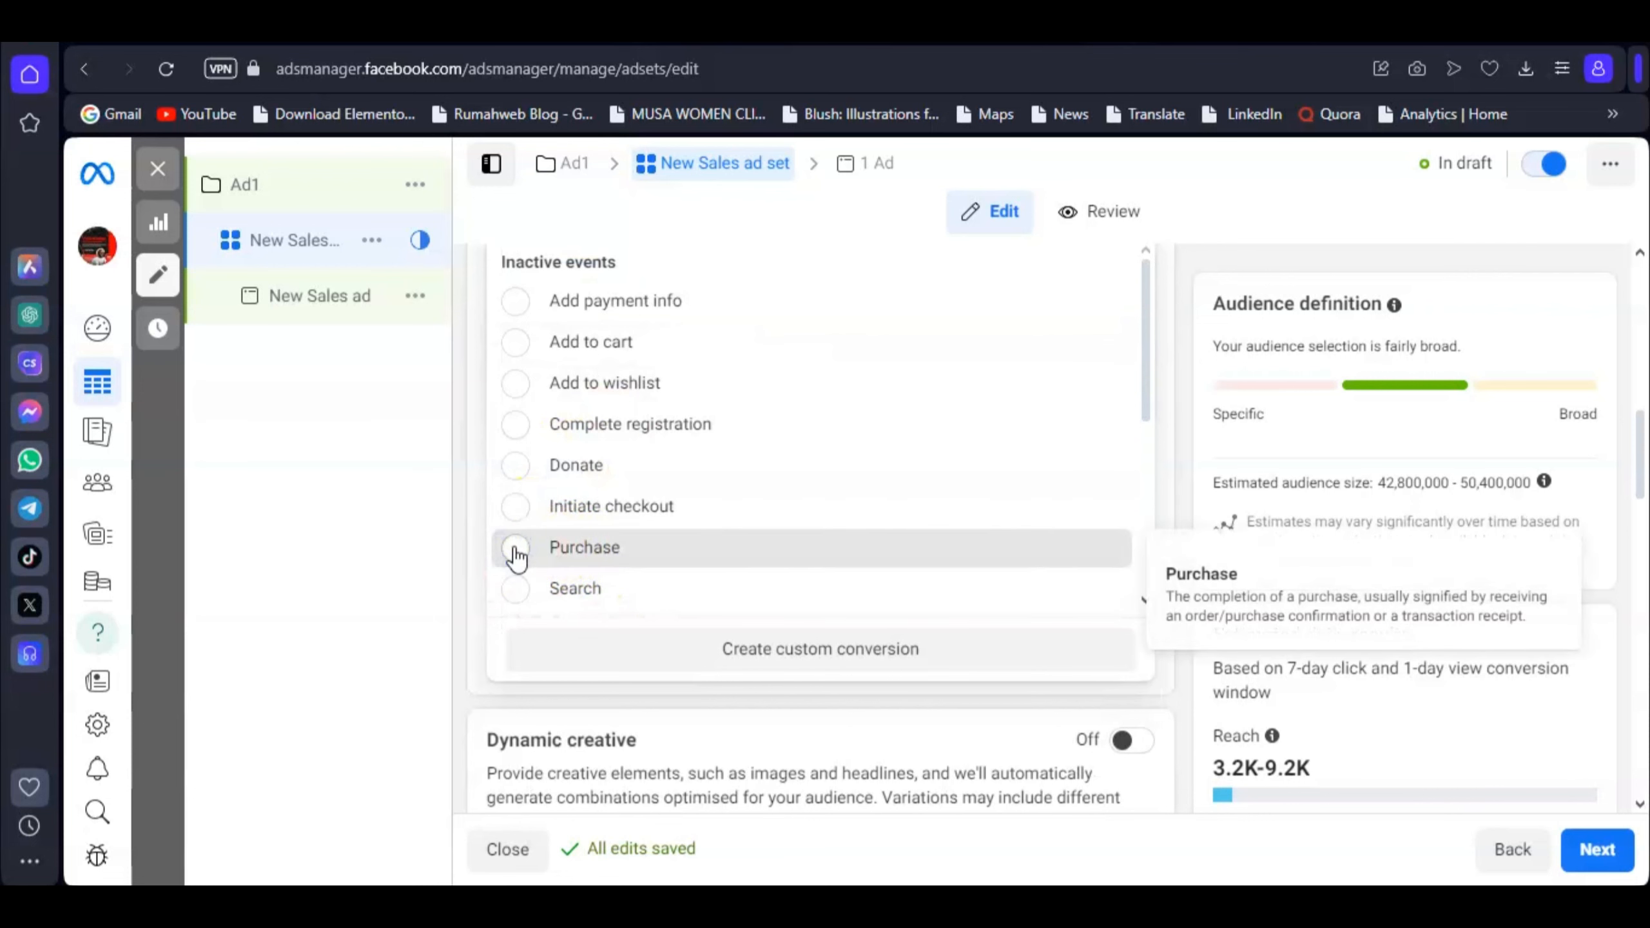
pyautogui.click(517, 552)
pyautogui.scroll(-2, 729, 461)
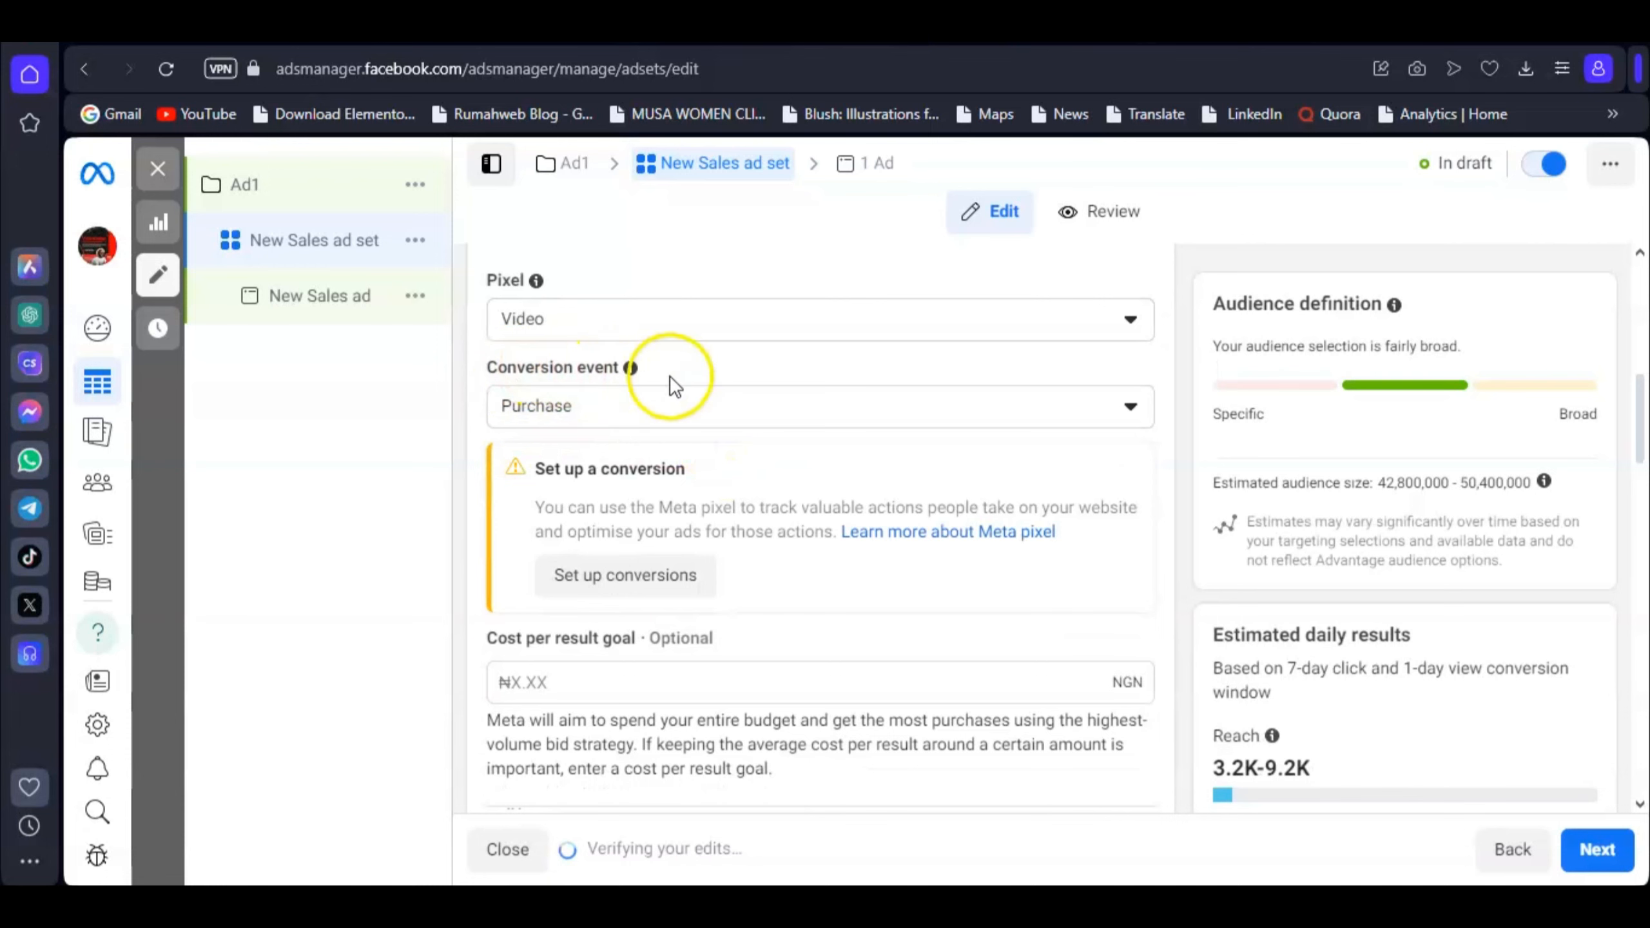
pyautogui.scroll(-4, 763, 508)
pyautogui.scroll(-3, 778, 506)
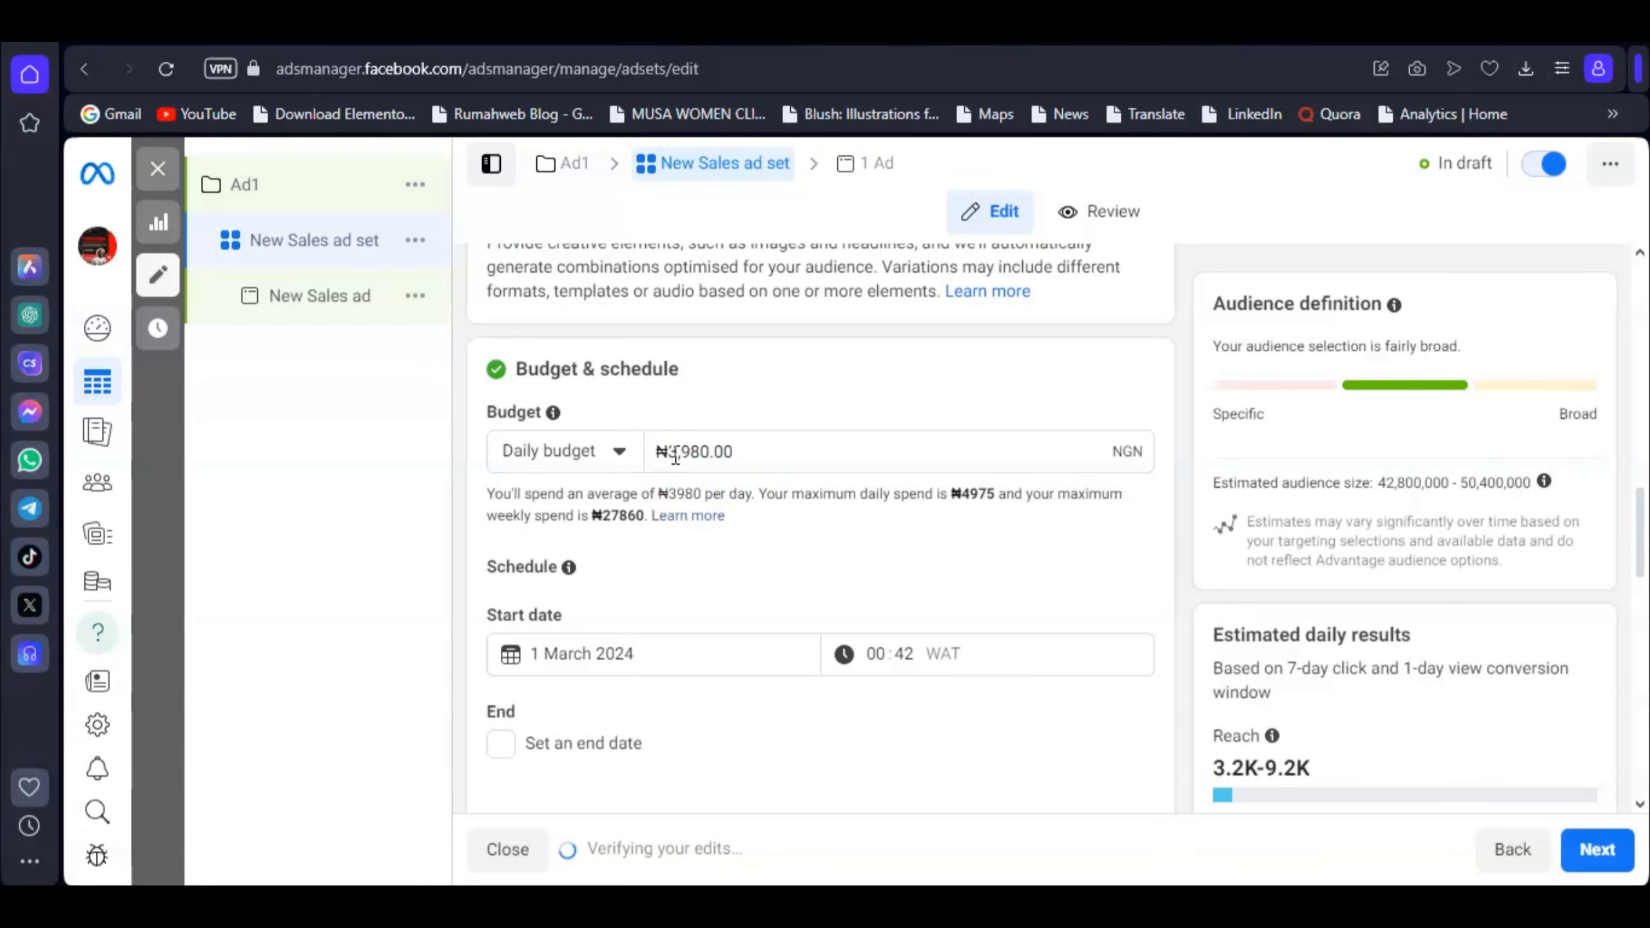
# Step: Change the ad set's daily budget from ₦1500 to ₦1600
pyautogui.scroll(-3, 655, 479)
pyautogui.scroll(6, 698, 469)
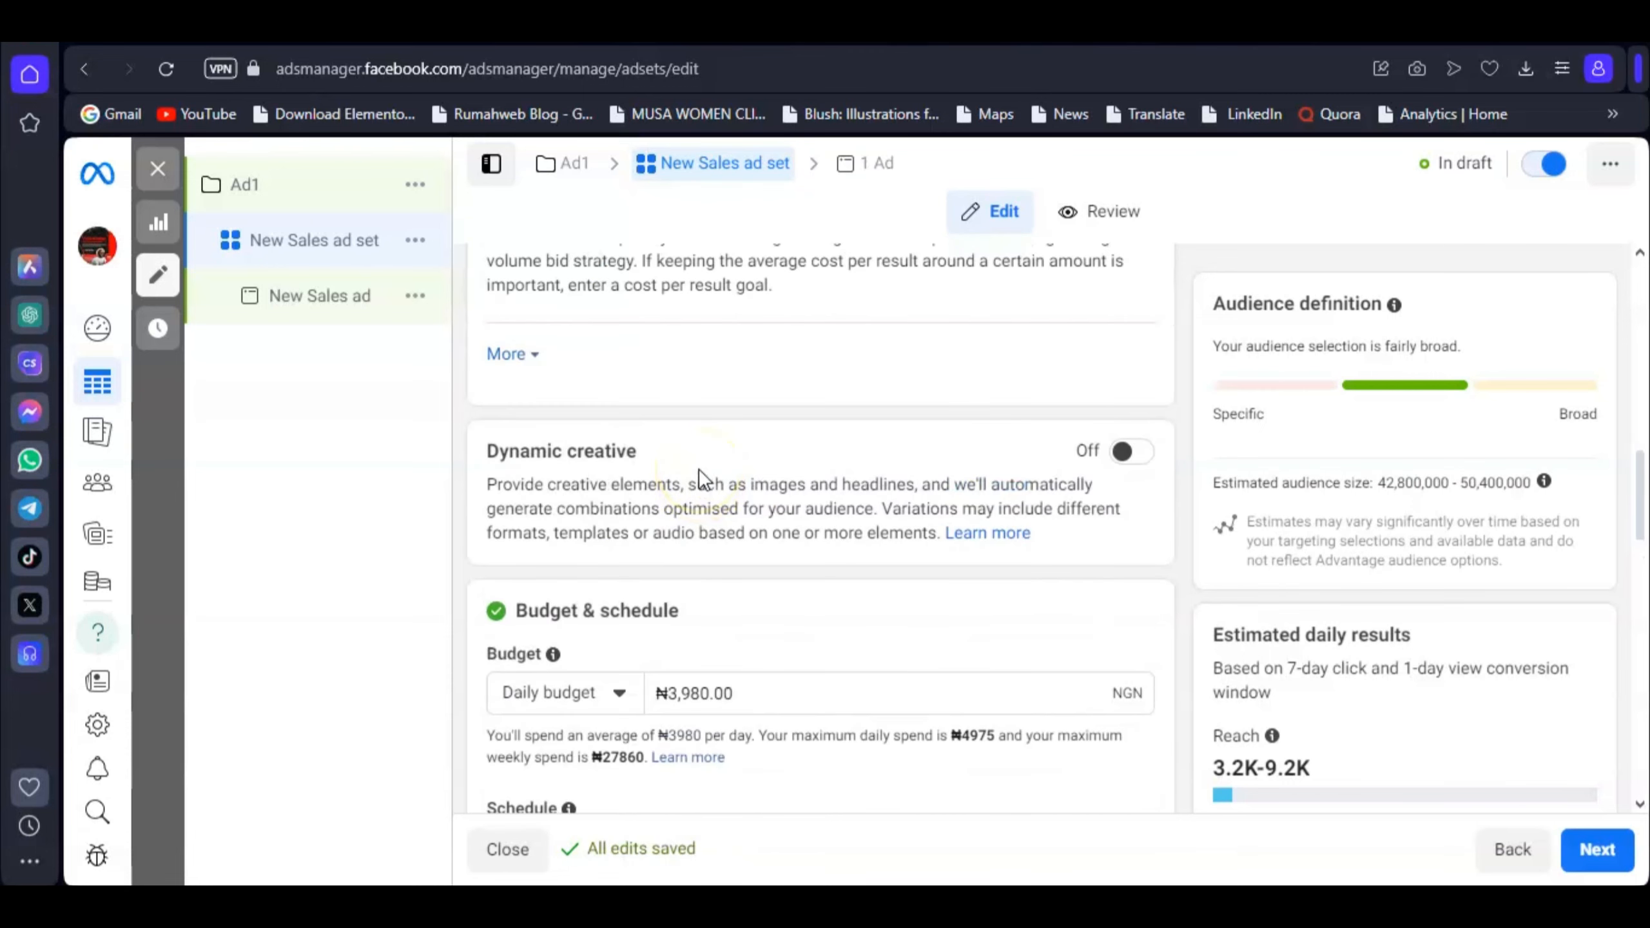
pyautogui.moveTo(668, 693); pyautogui.dragTo(735, 693)
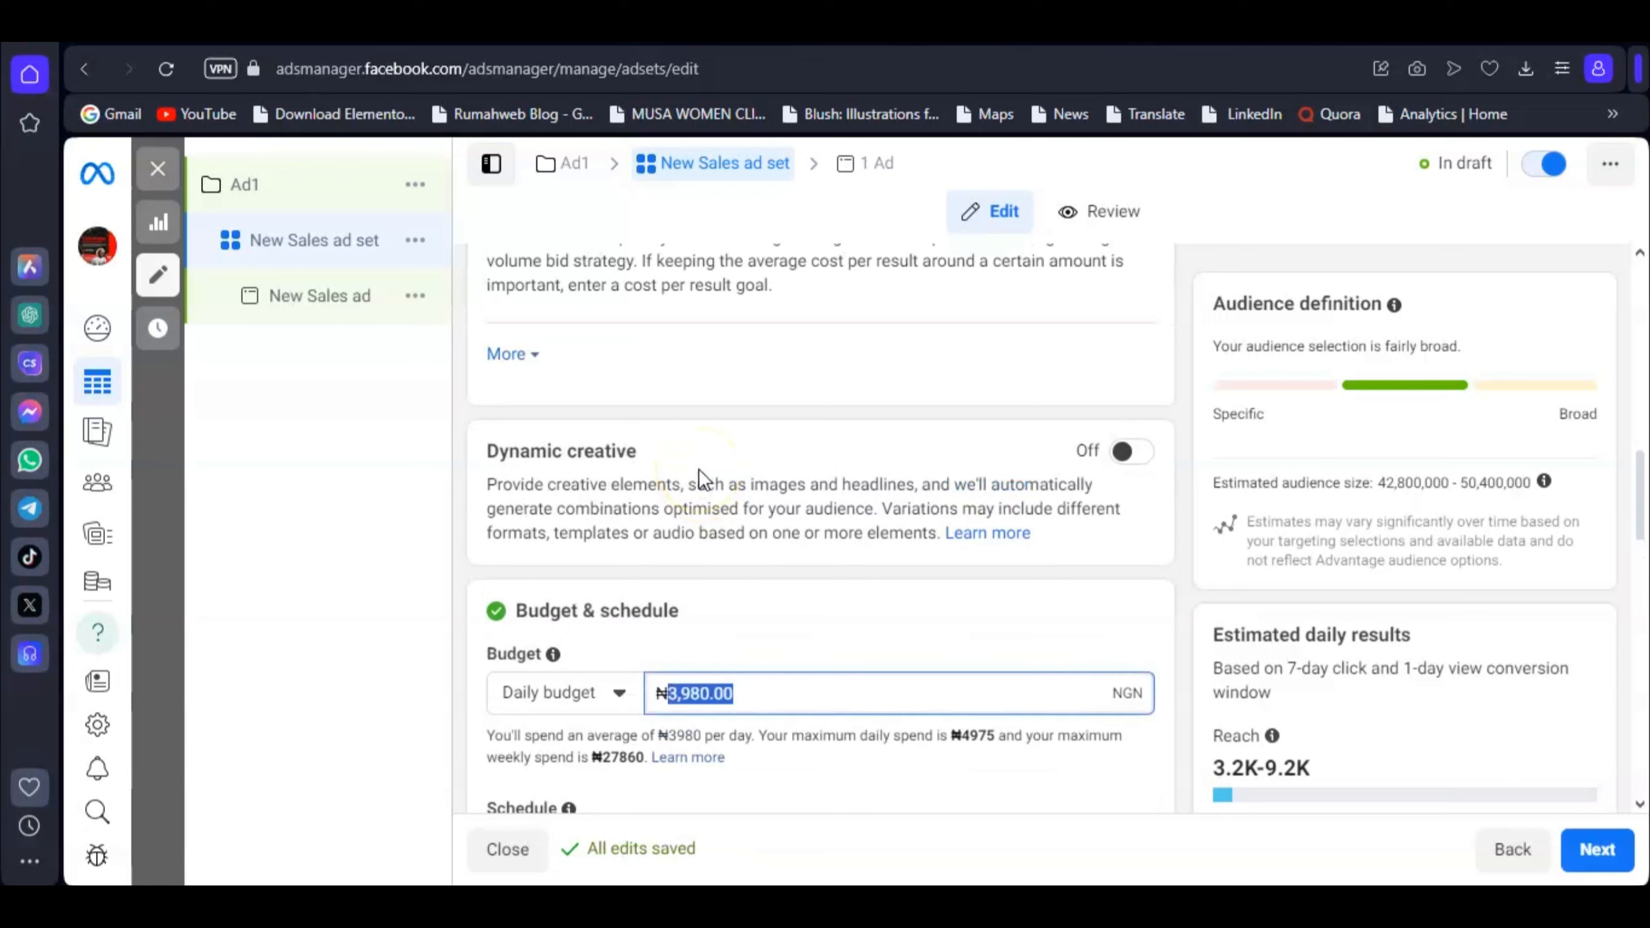
pyautogui.write('1500')
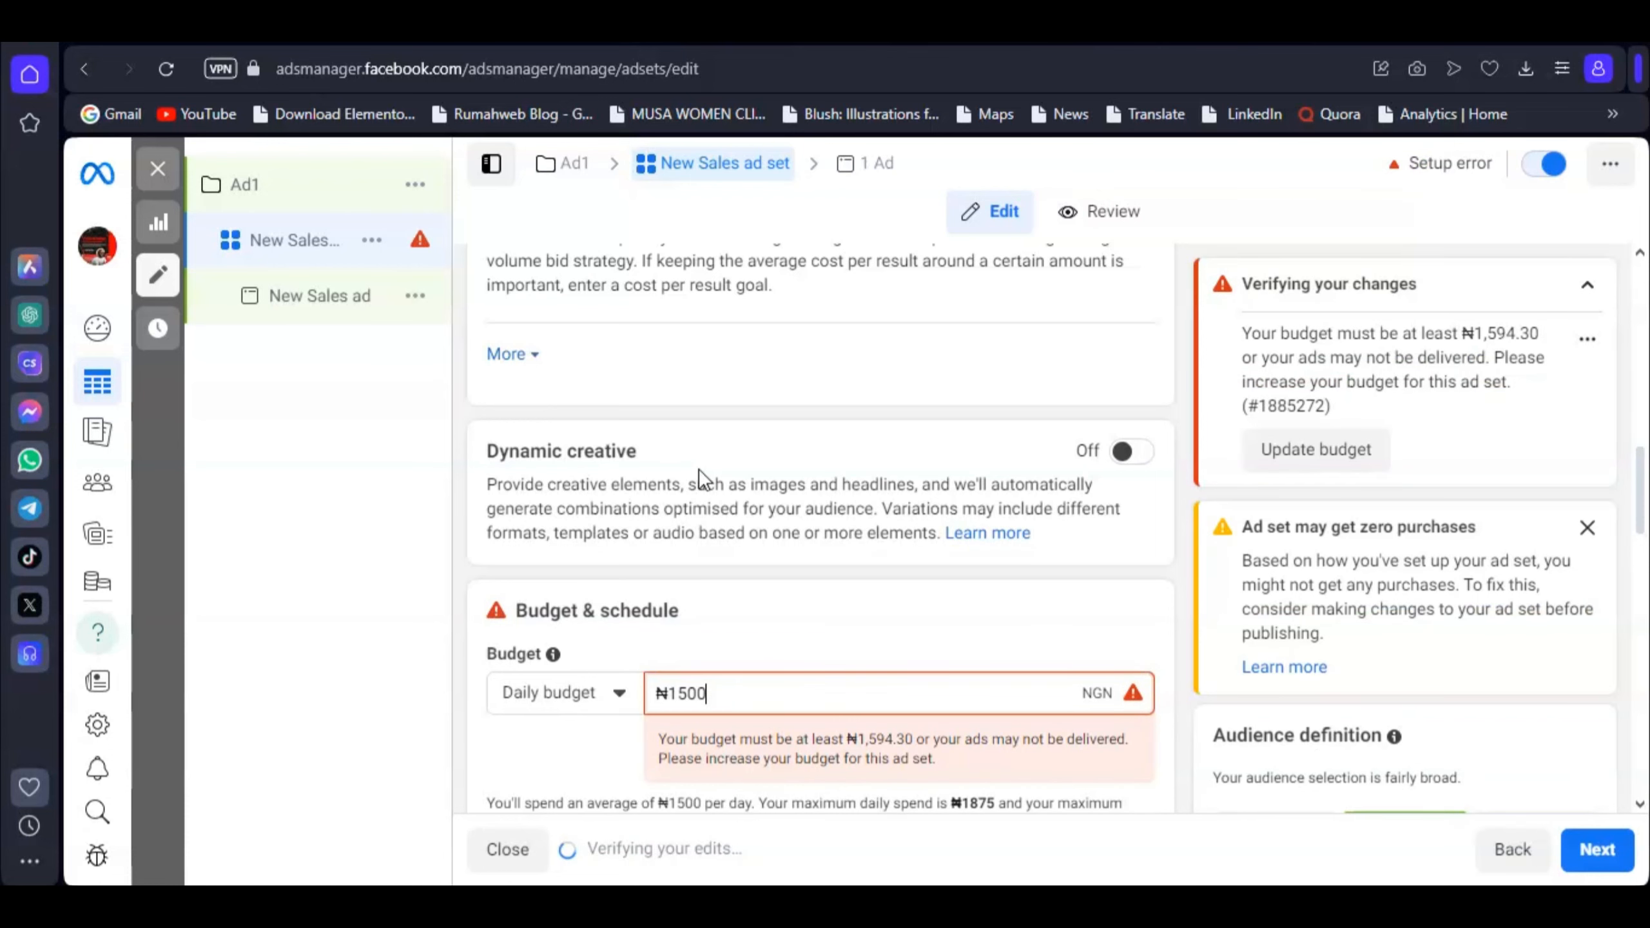
pyautogui.click(687, 690)
pyautogui.press('BackSpace')
pyautogui.write('6')
pyautogui.scroll(-3, 779, 617)
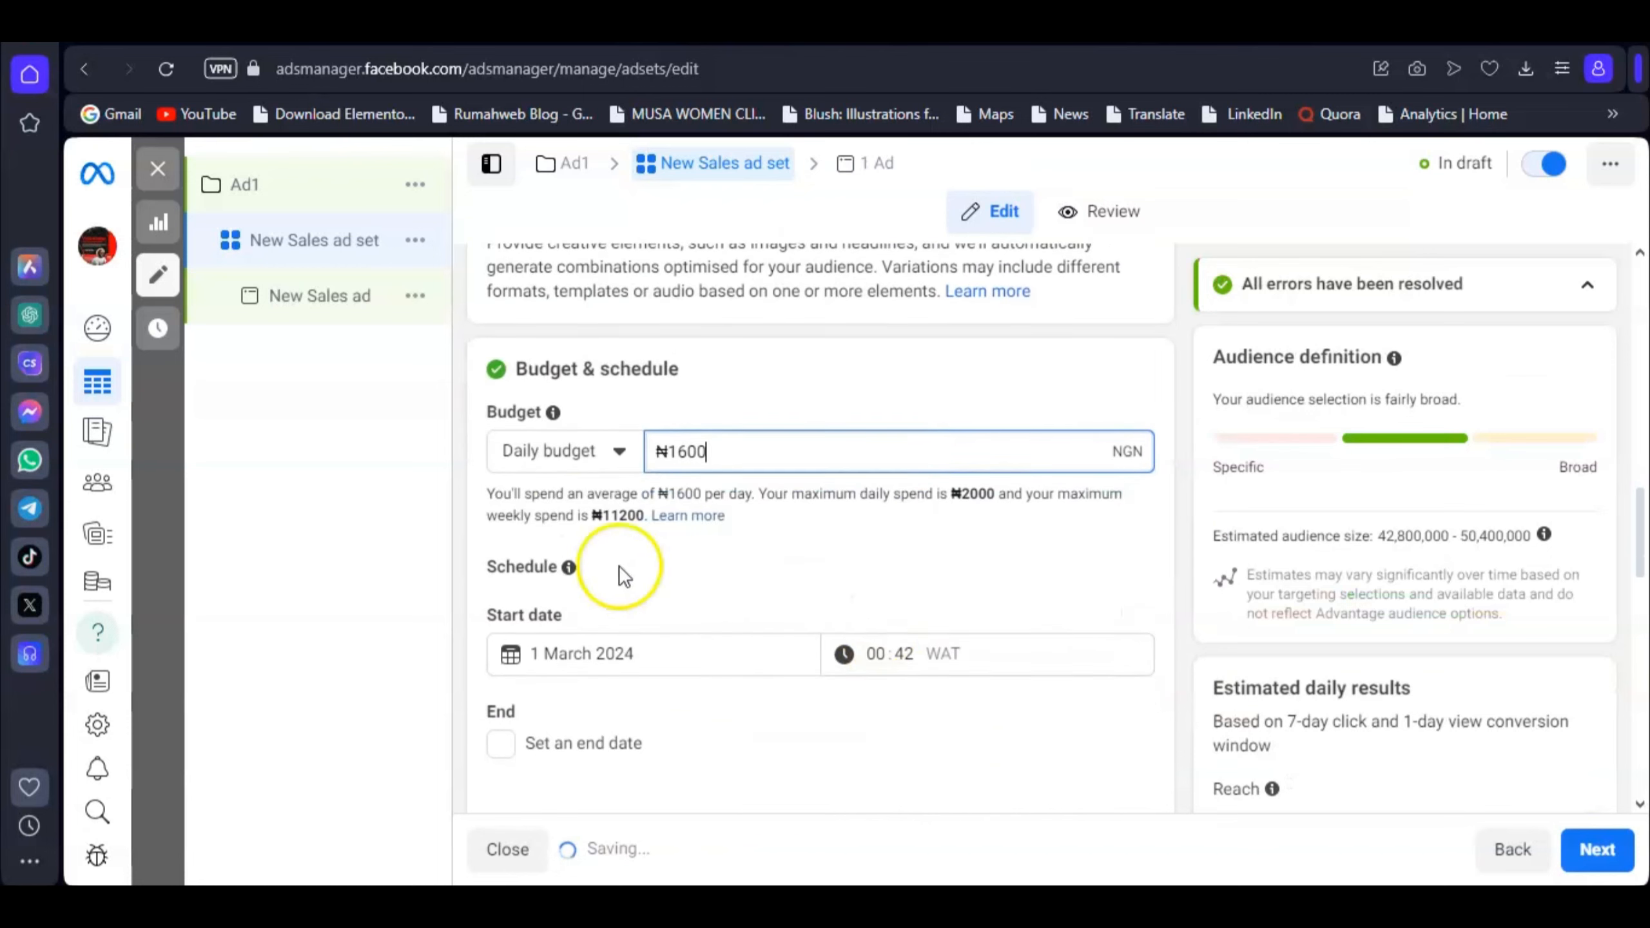
pyautogui.scroll(-5, 656, 507)
pyautogui.scroll(2, 779, 553)
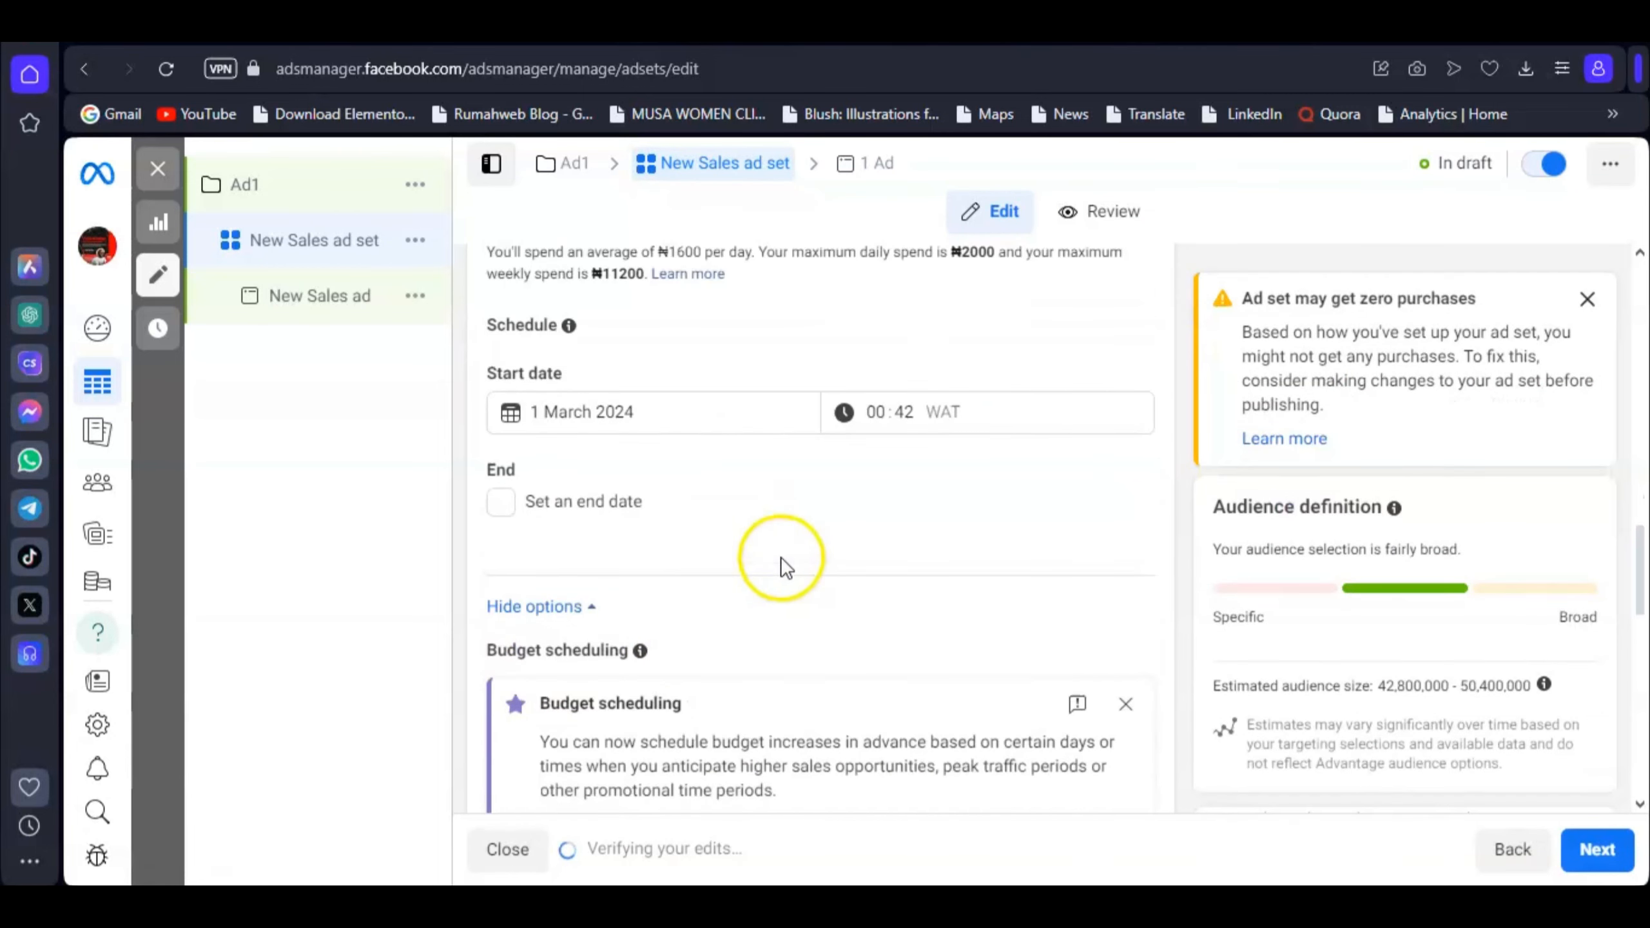
pyautogui.scroll(3, 779, 488)
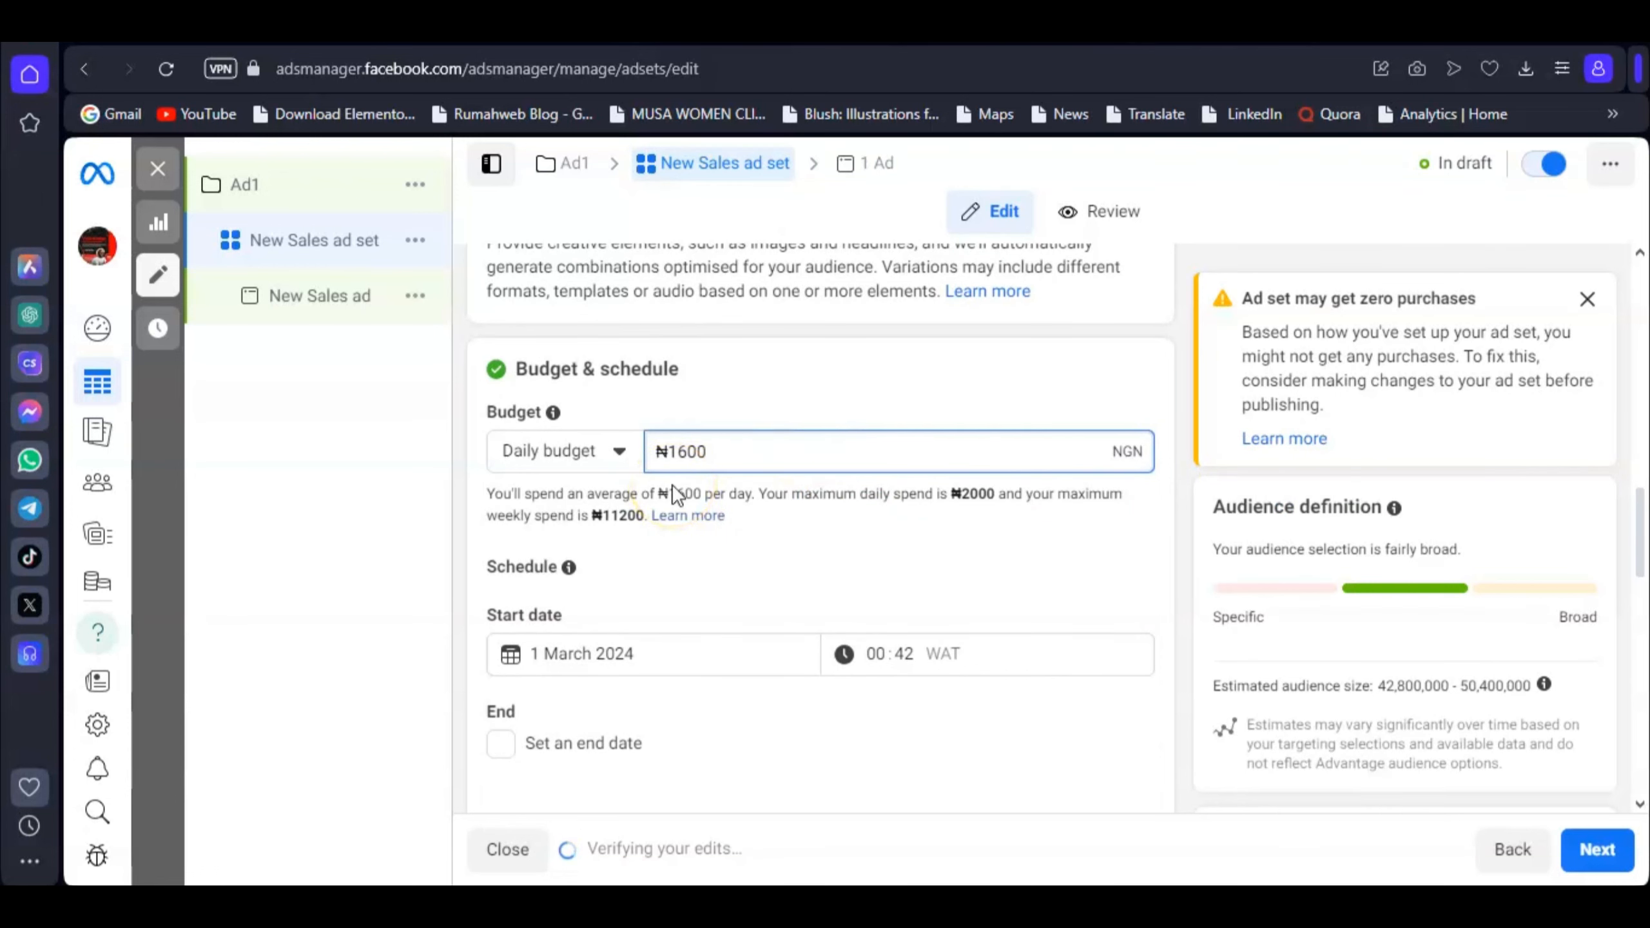
pyautogui.scroll(-5, 792, 527)
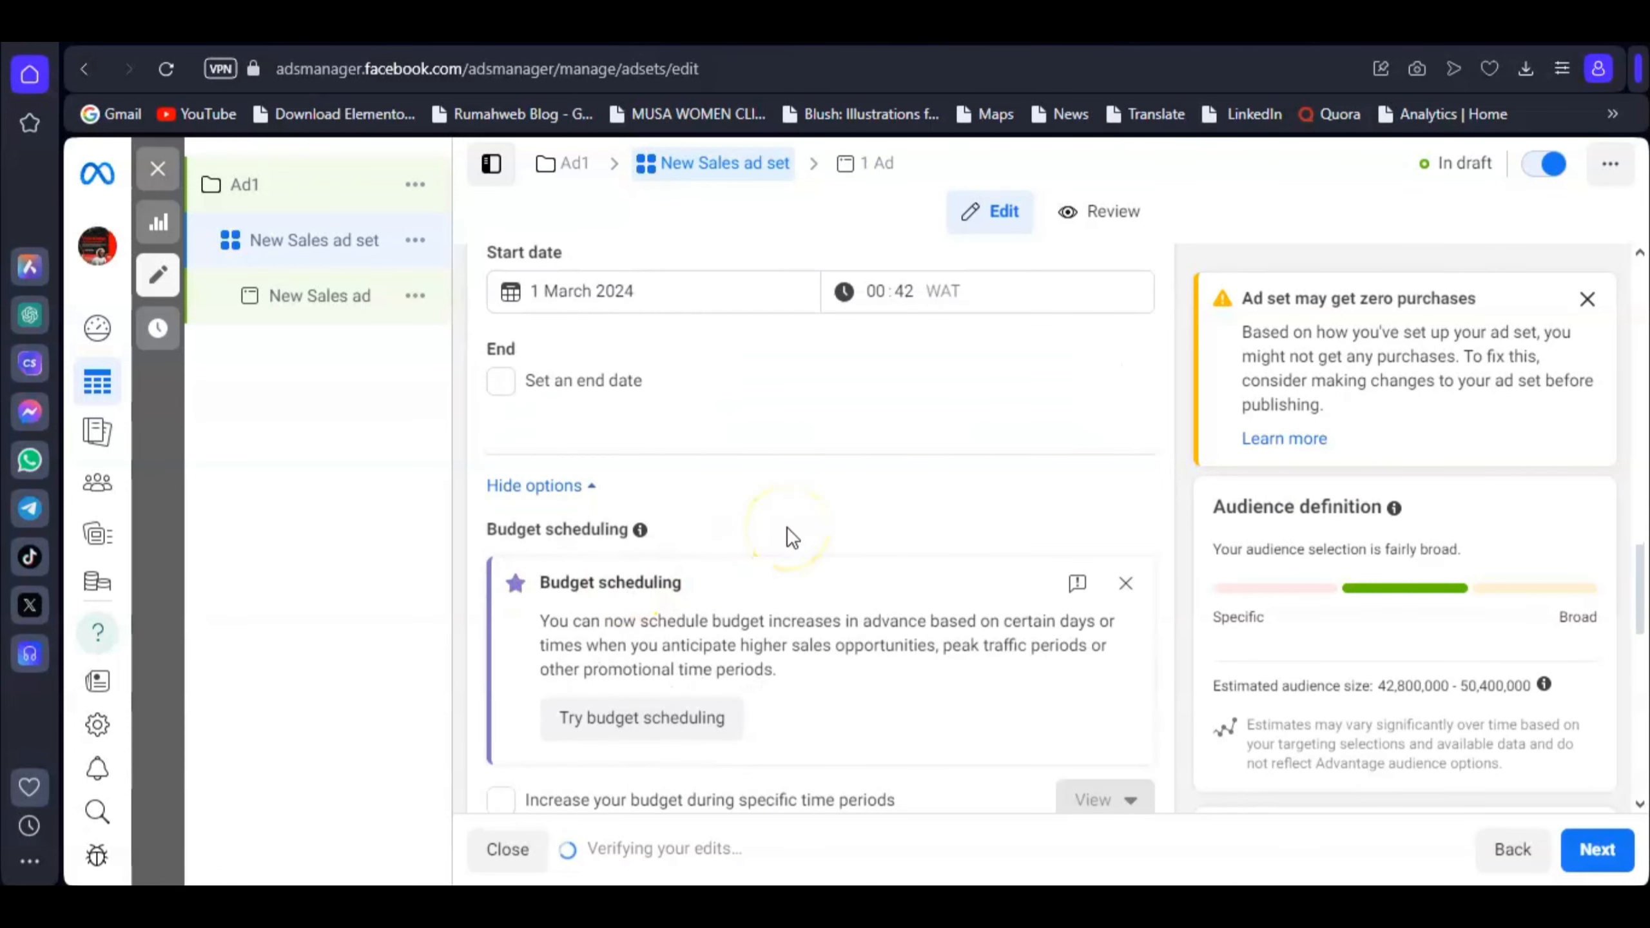
pyautogui.scroll(-3, 790, 536)
pyautogui.scroll(-5, 793, 537)
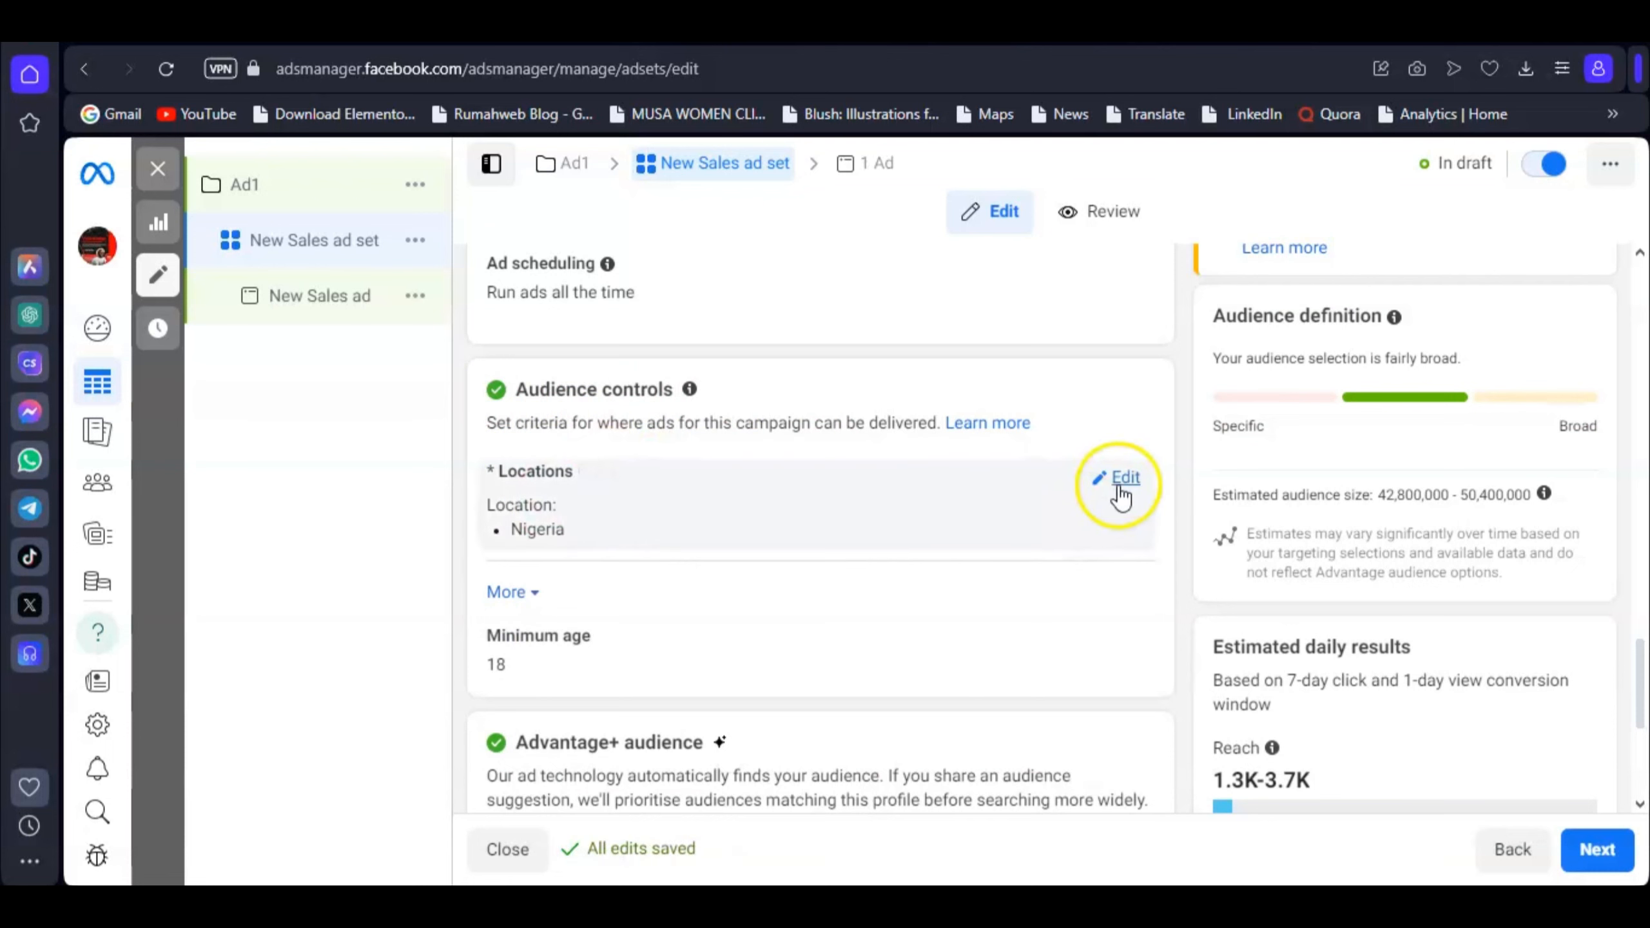
# Step: Switch the audience to the original audience options instead of Advantage+
pyautogui.scroll(-2, 1098, 488)
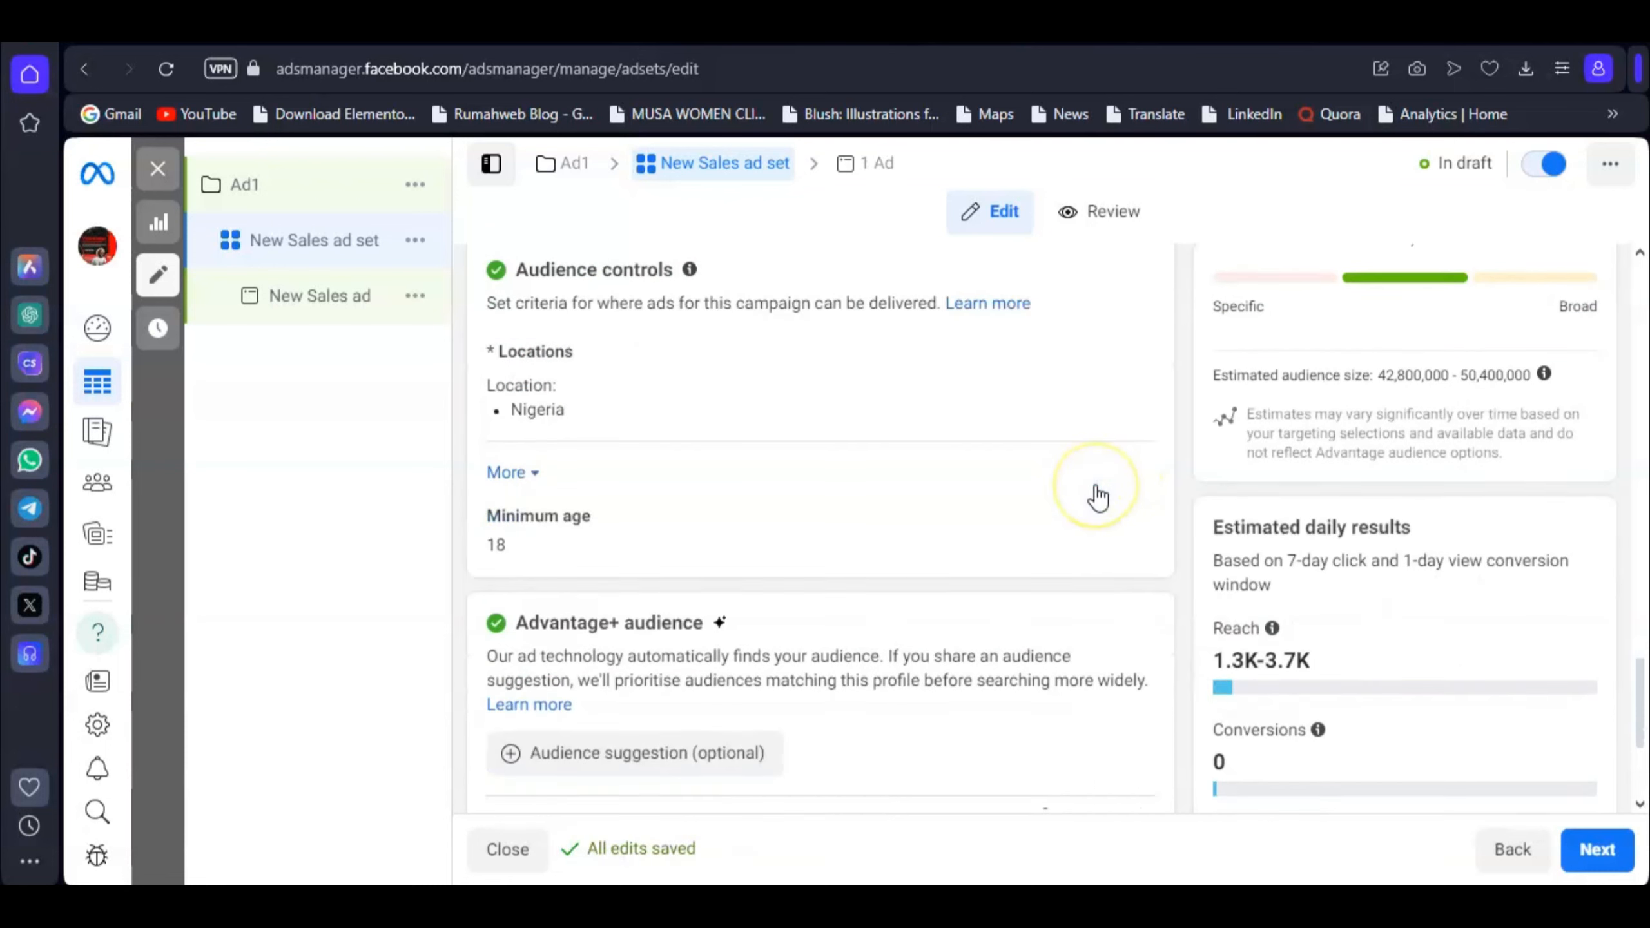
pyautogui.scroll(-5, 1098, 497)
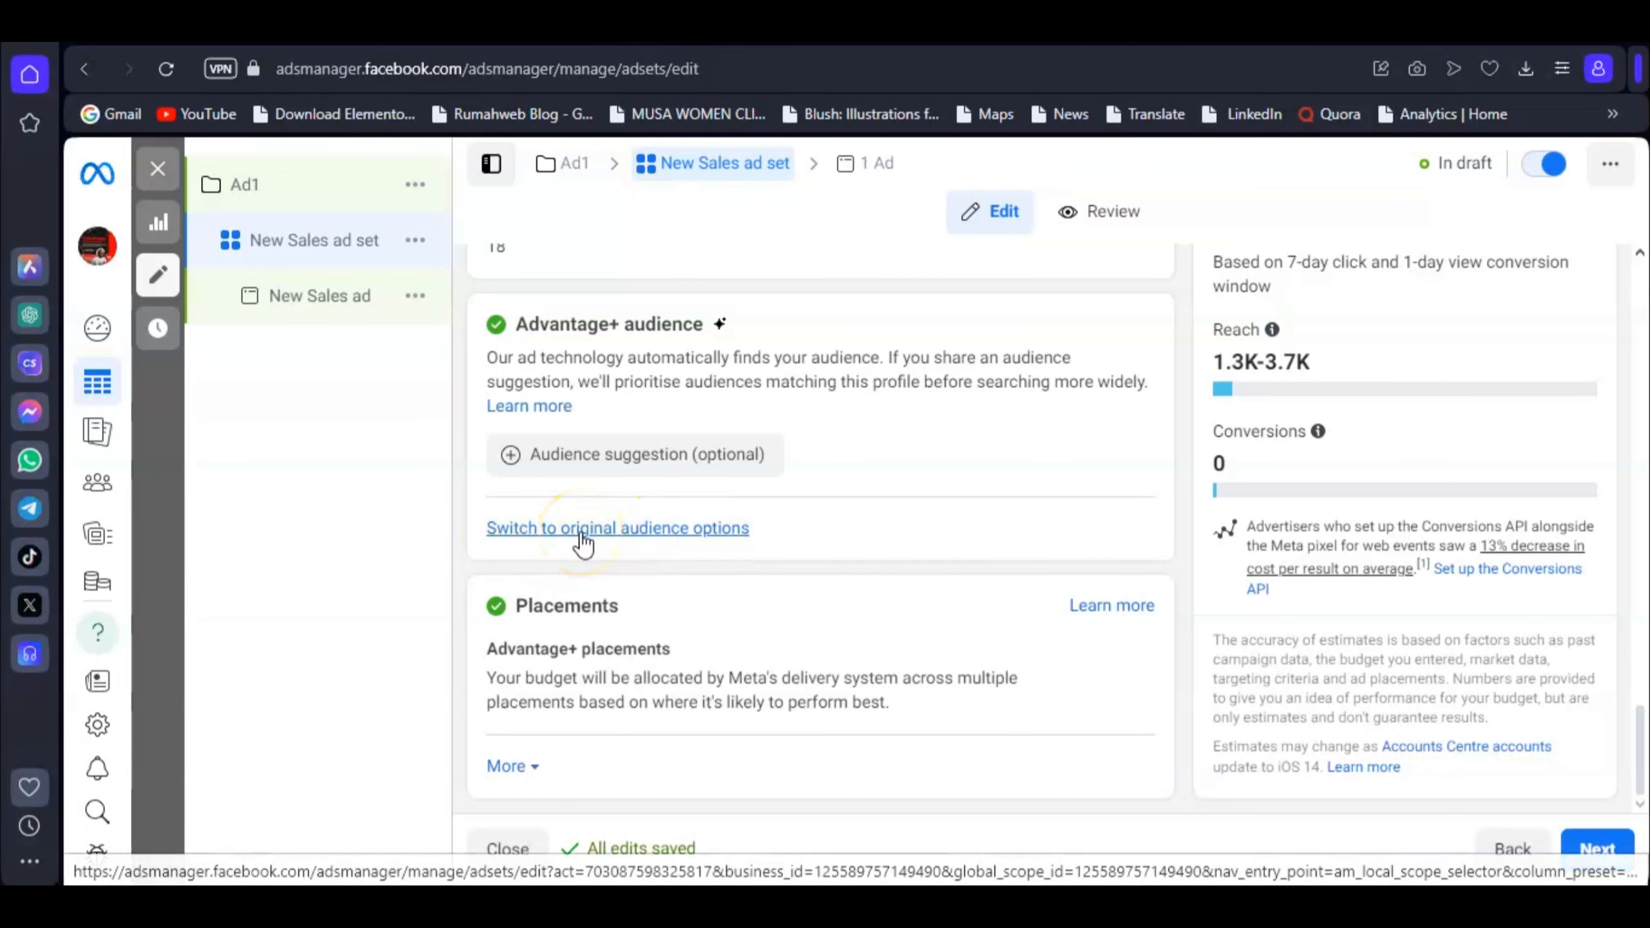
pyautogui.scroll(4, 820, 536)
pyautogui.scroll(-4, 735, 514)
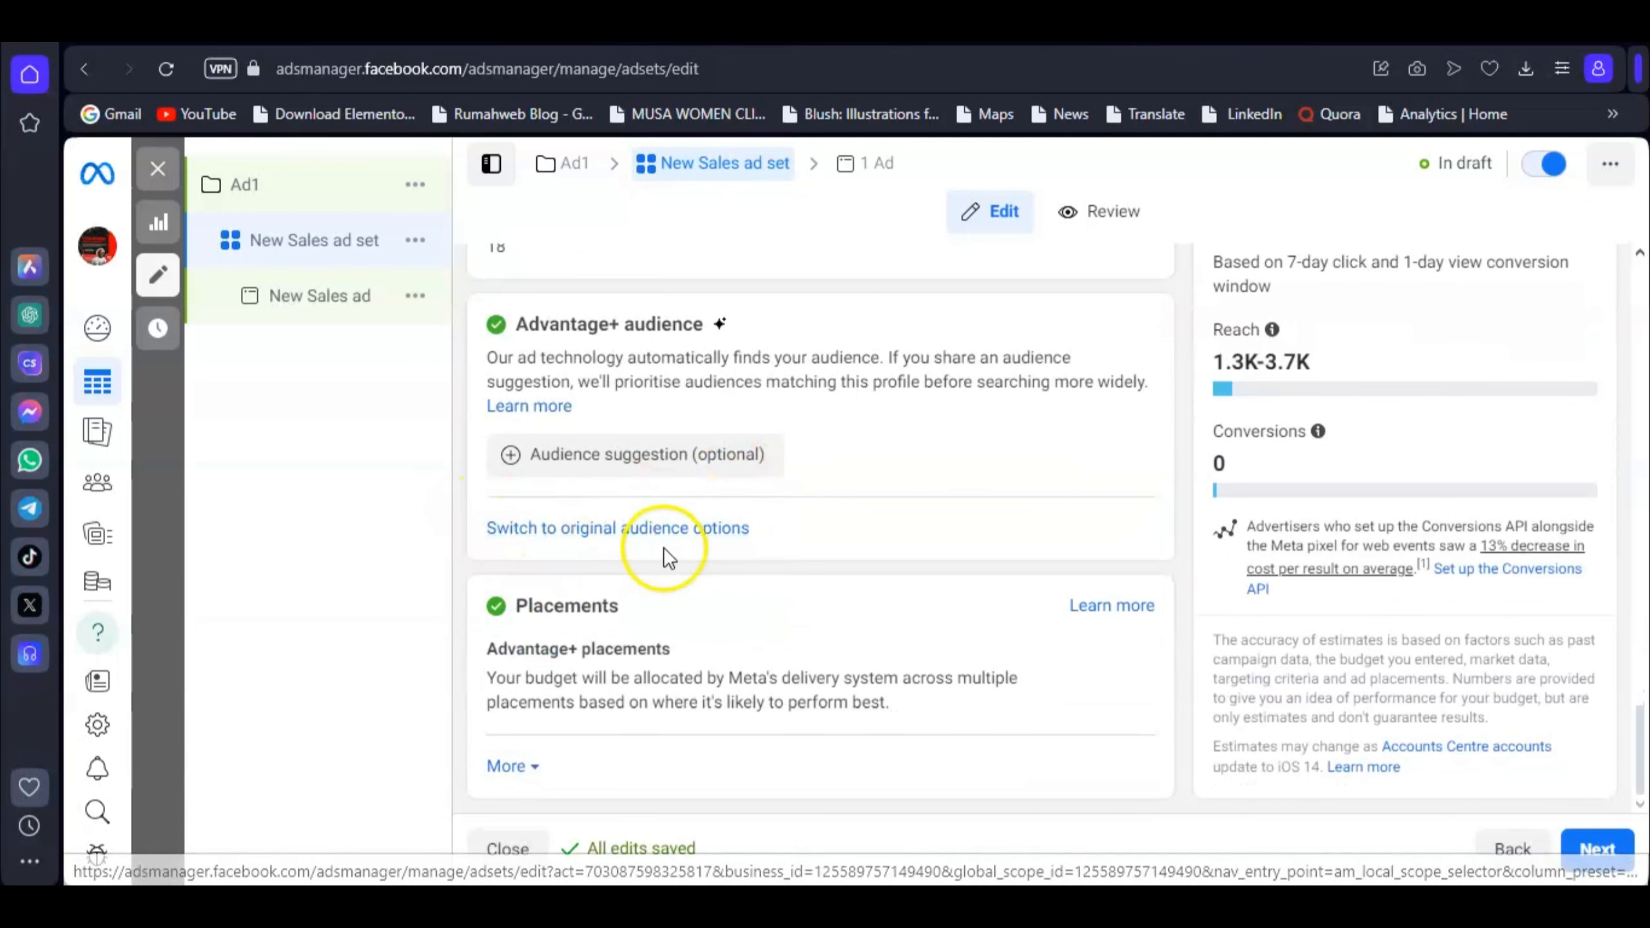
pyautogui.click(639, 530)
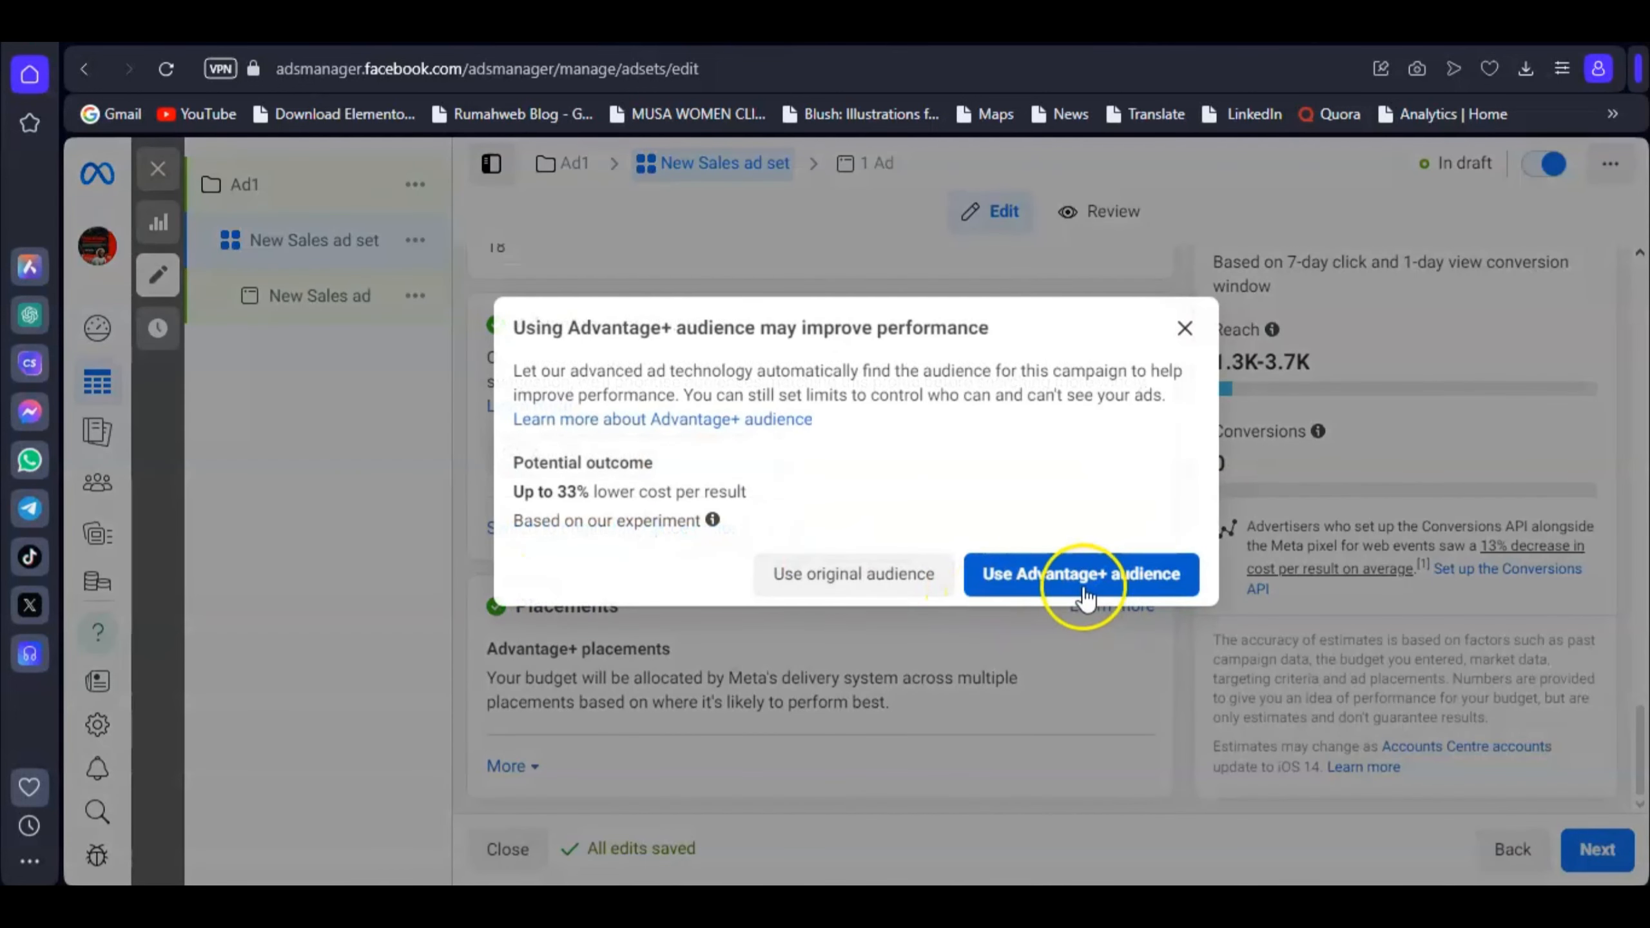
pyautogui.click(818, 571)
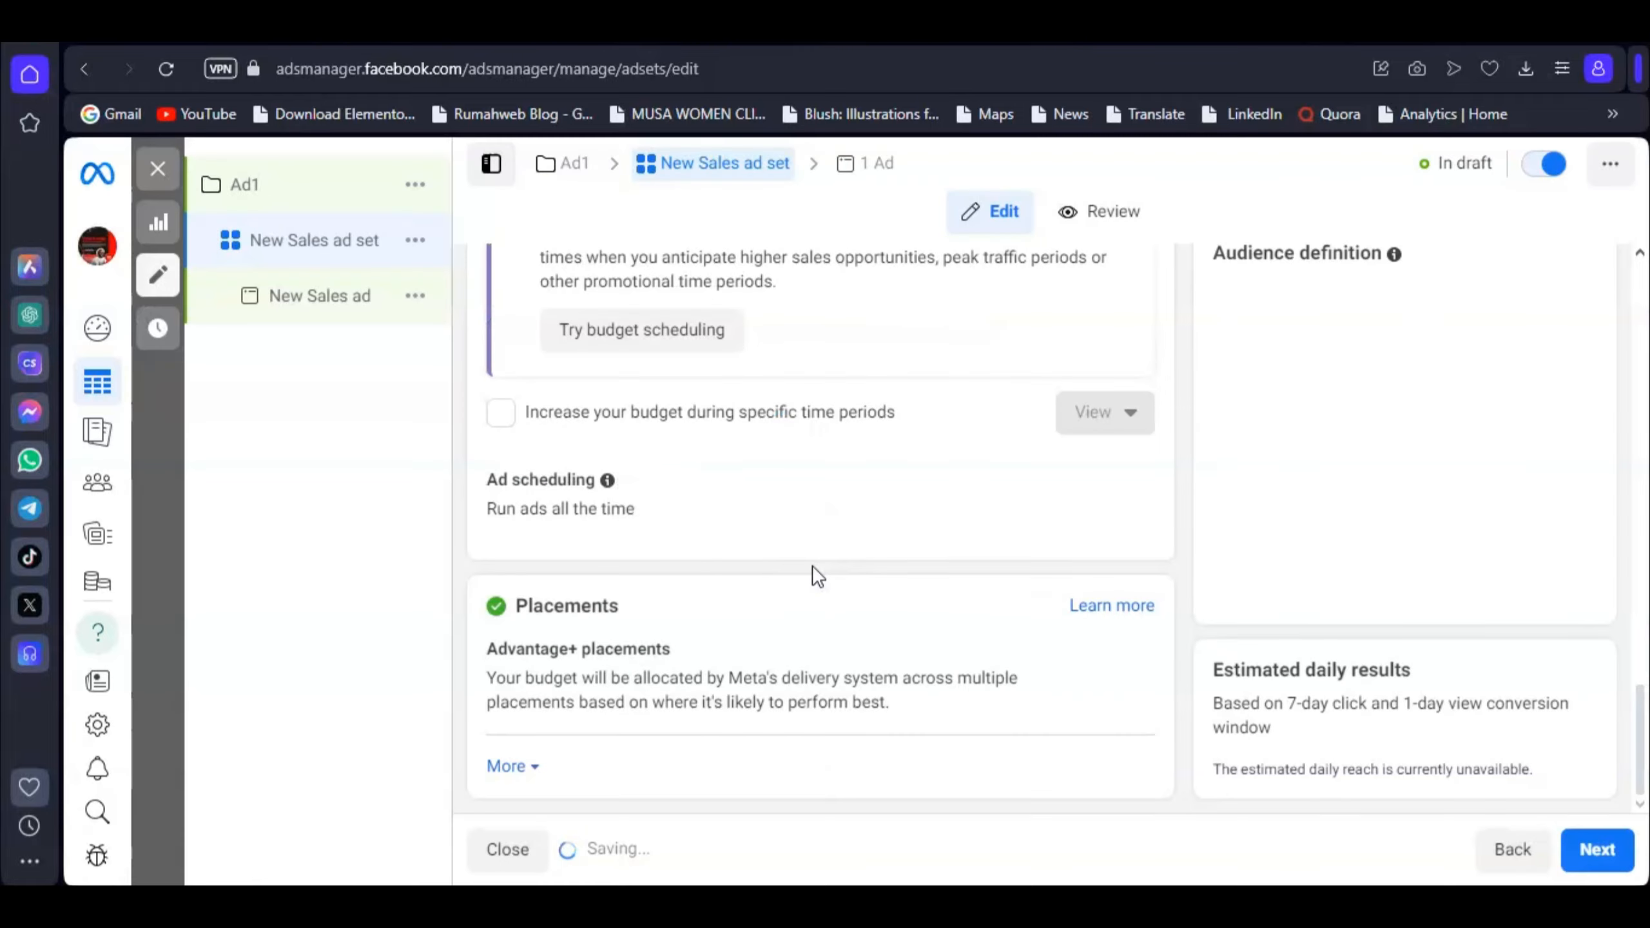
# Step: Open the Nigeria location settings for editing and dismiss the location search tip
pyautogui.scroll(-5, 867, 514)
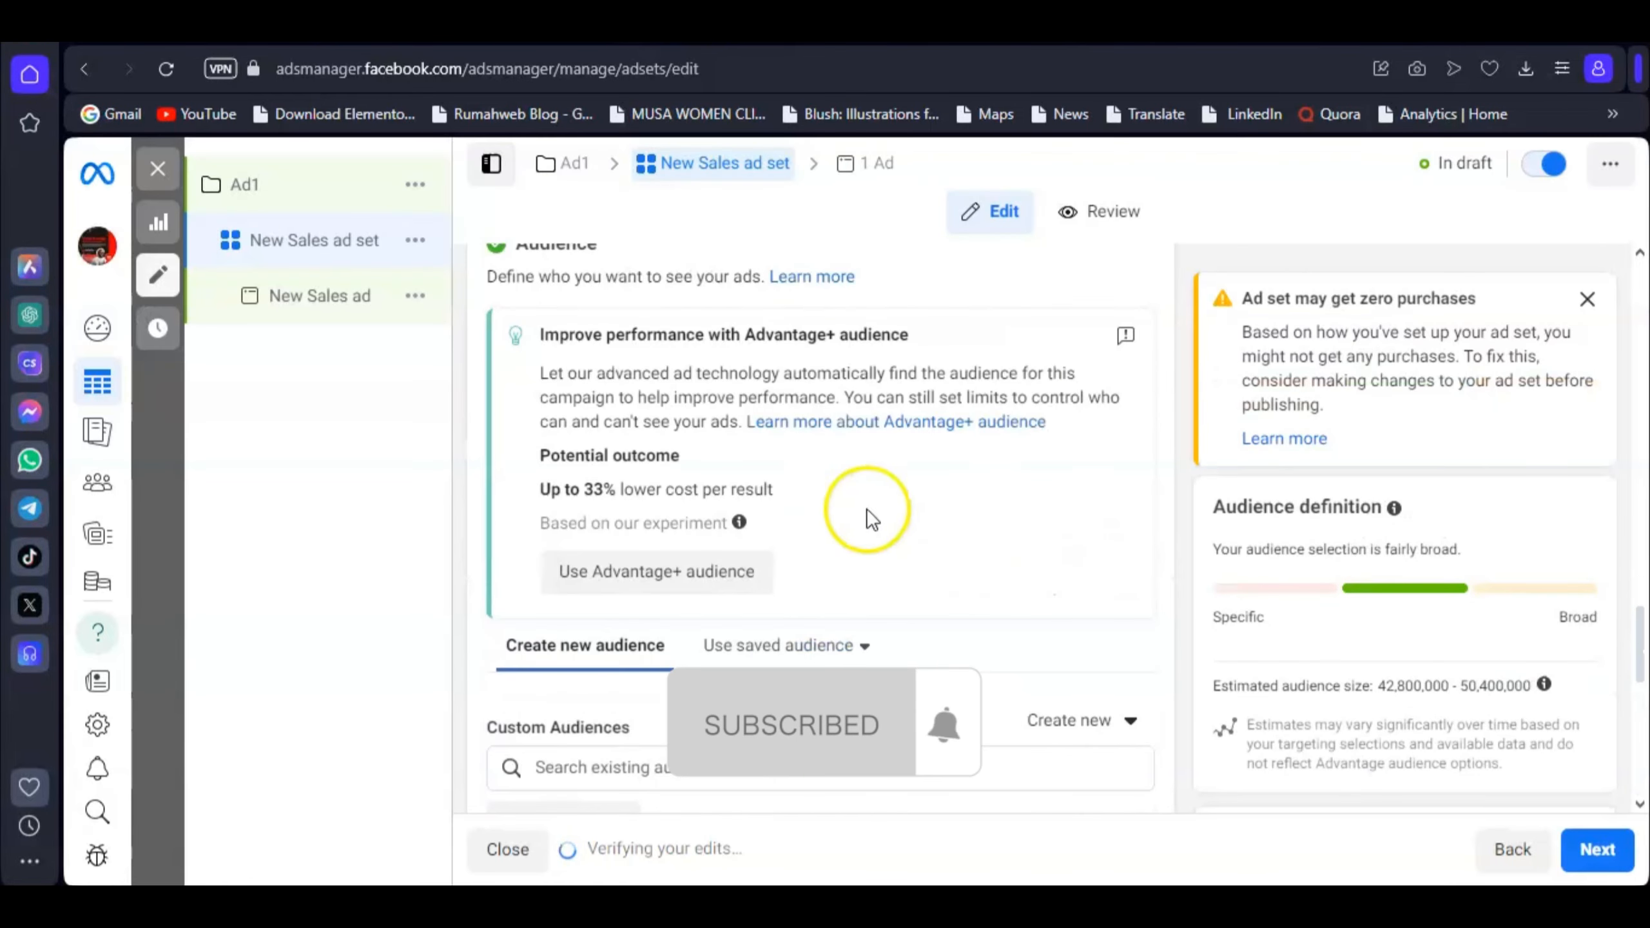
pyautogui.scroll(-2, 762, 570)
pyautogui.scroll(-5, 740, 450)
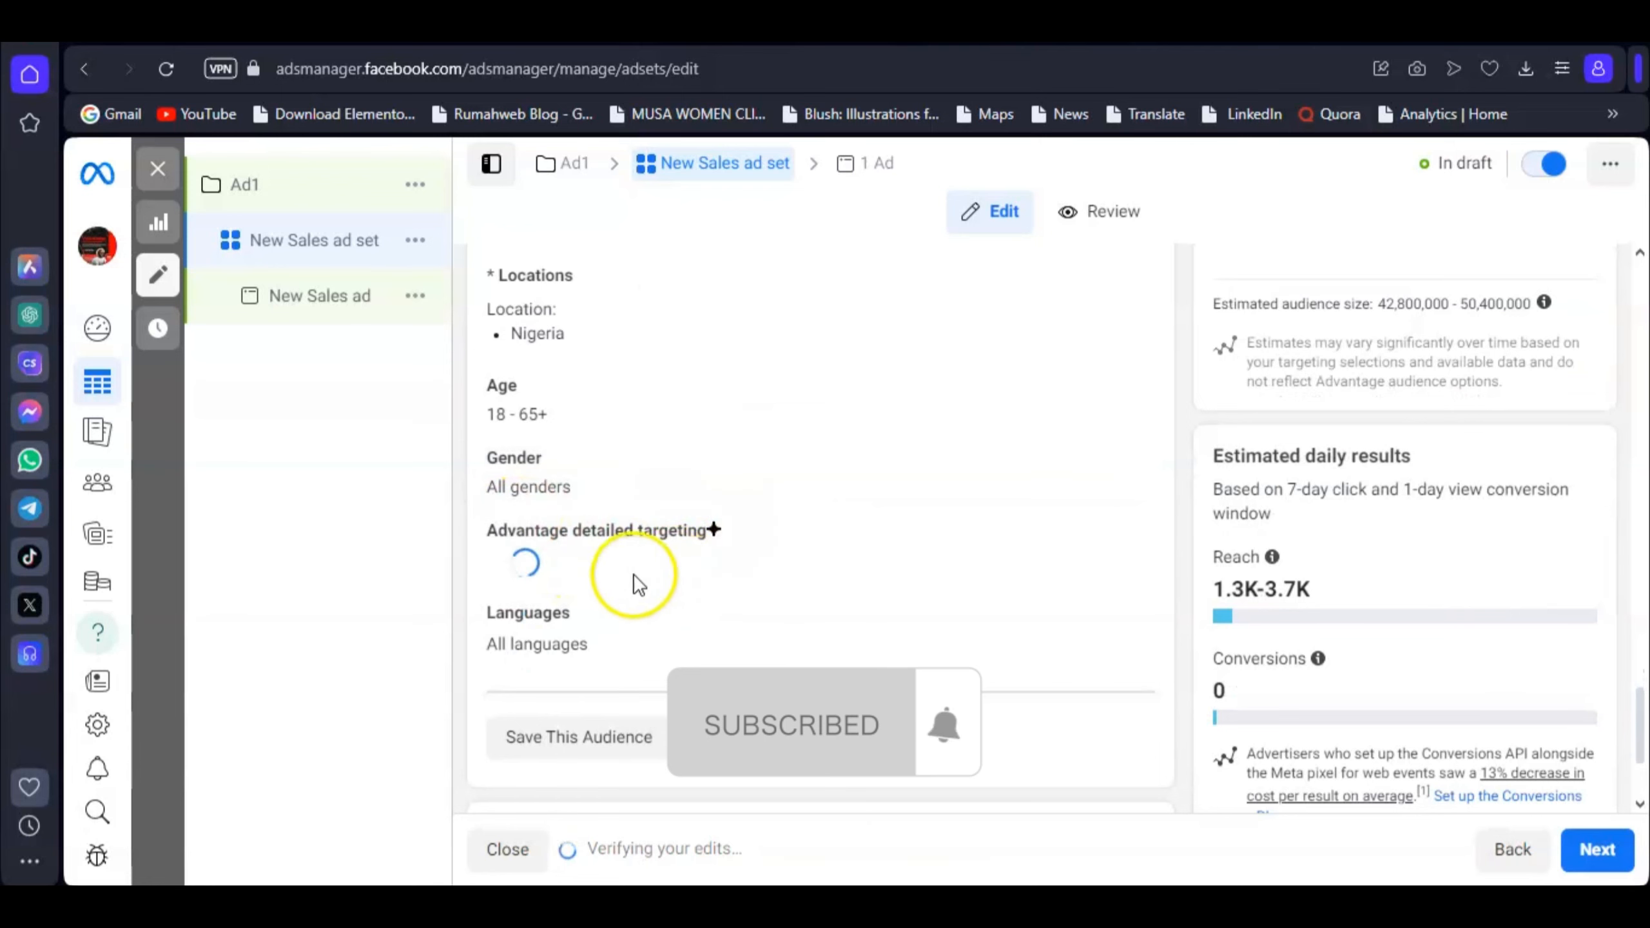
pyautogui.scroll(2, 704, 558)
pyautogui.scroll(1, 702, 557)
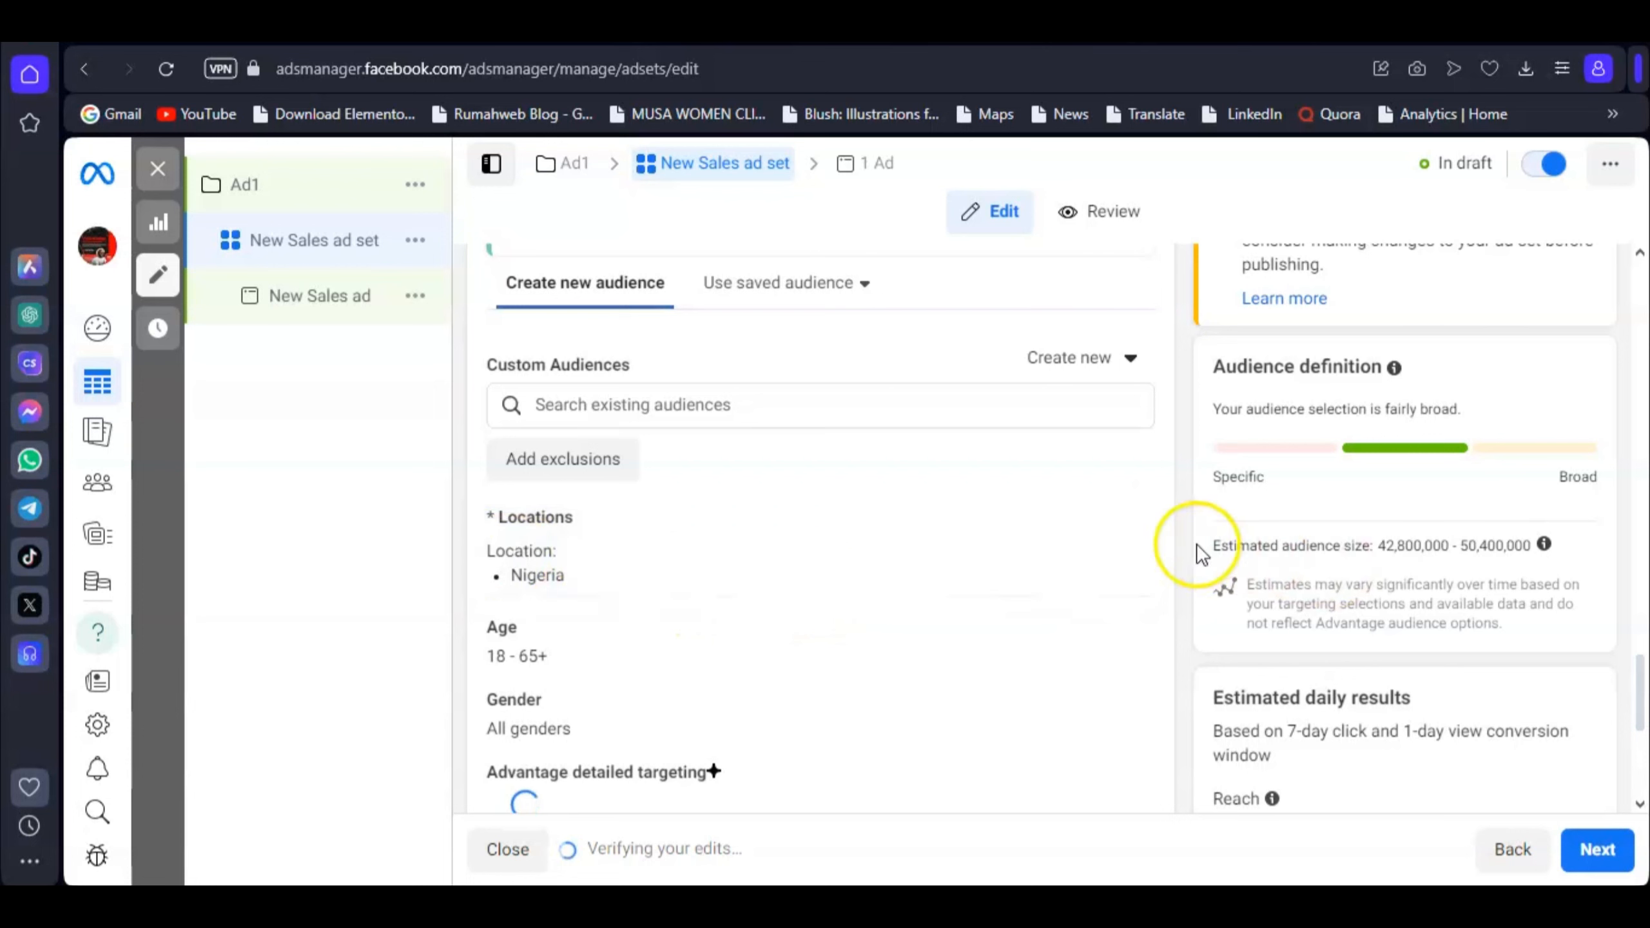
pyautogui.click(1113, 525)
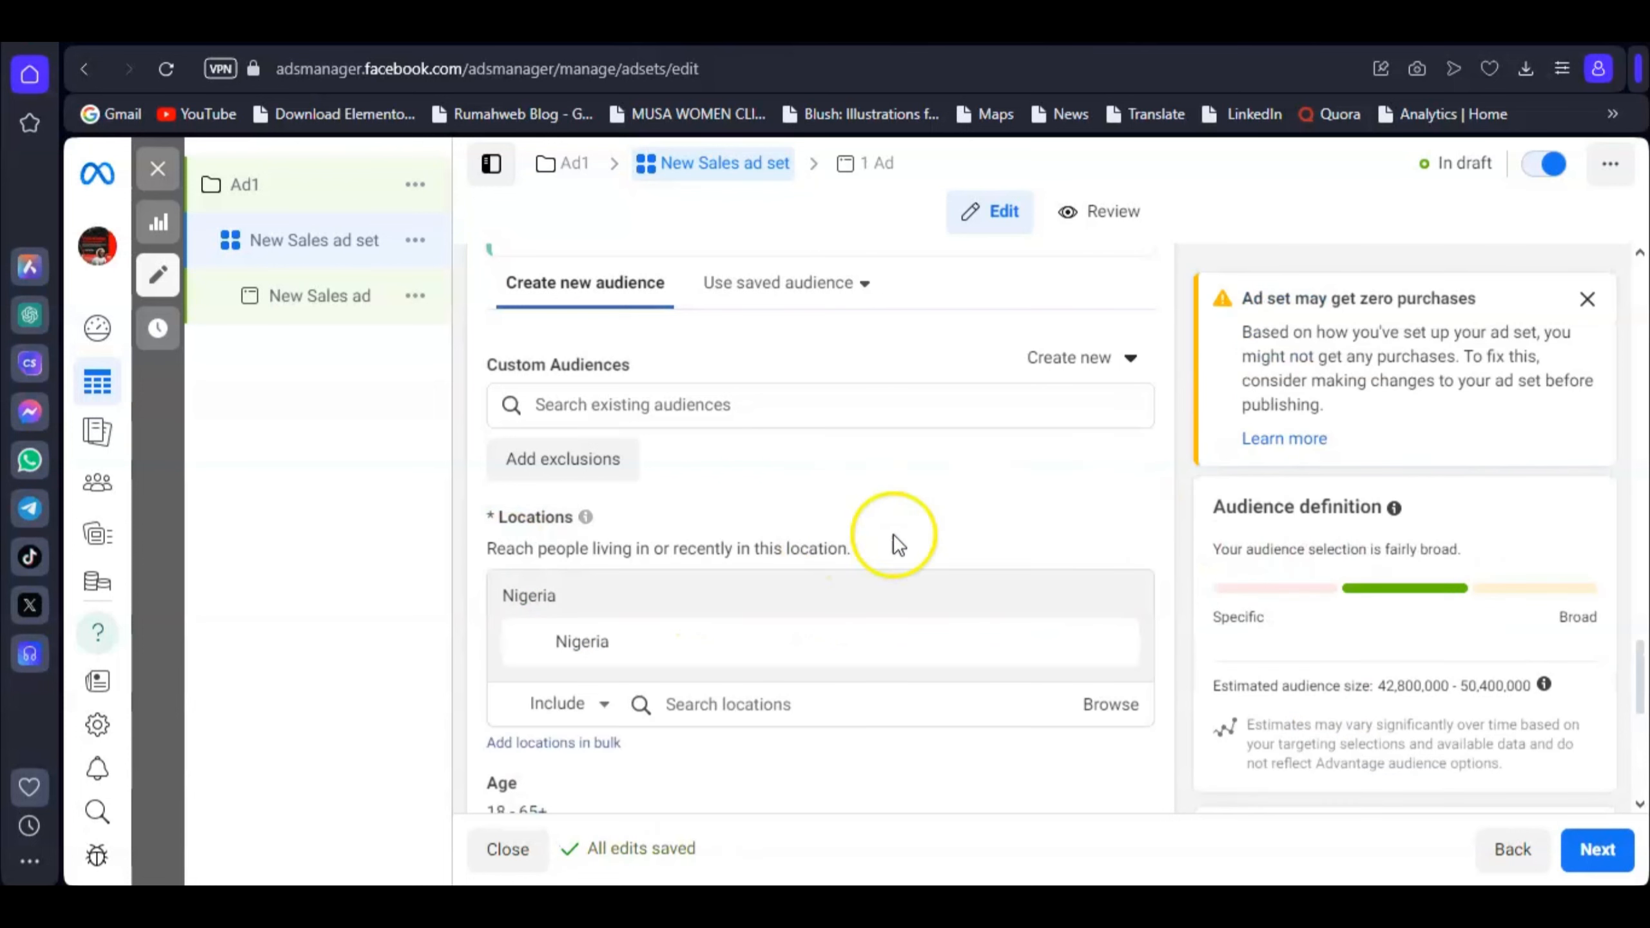
pyautogui.scroll(-3, 1011, 527)
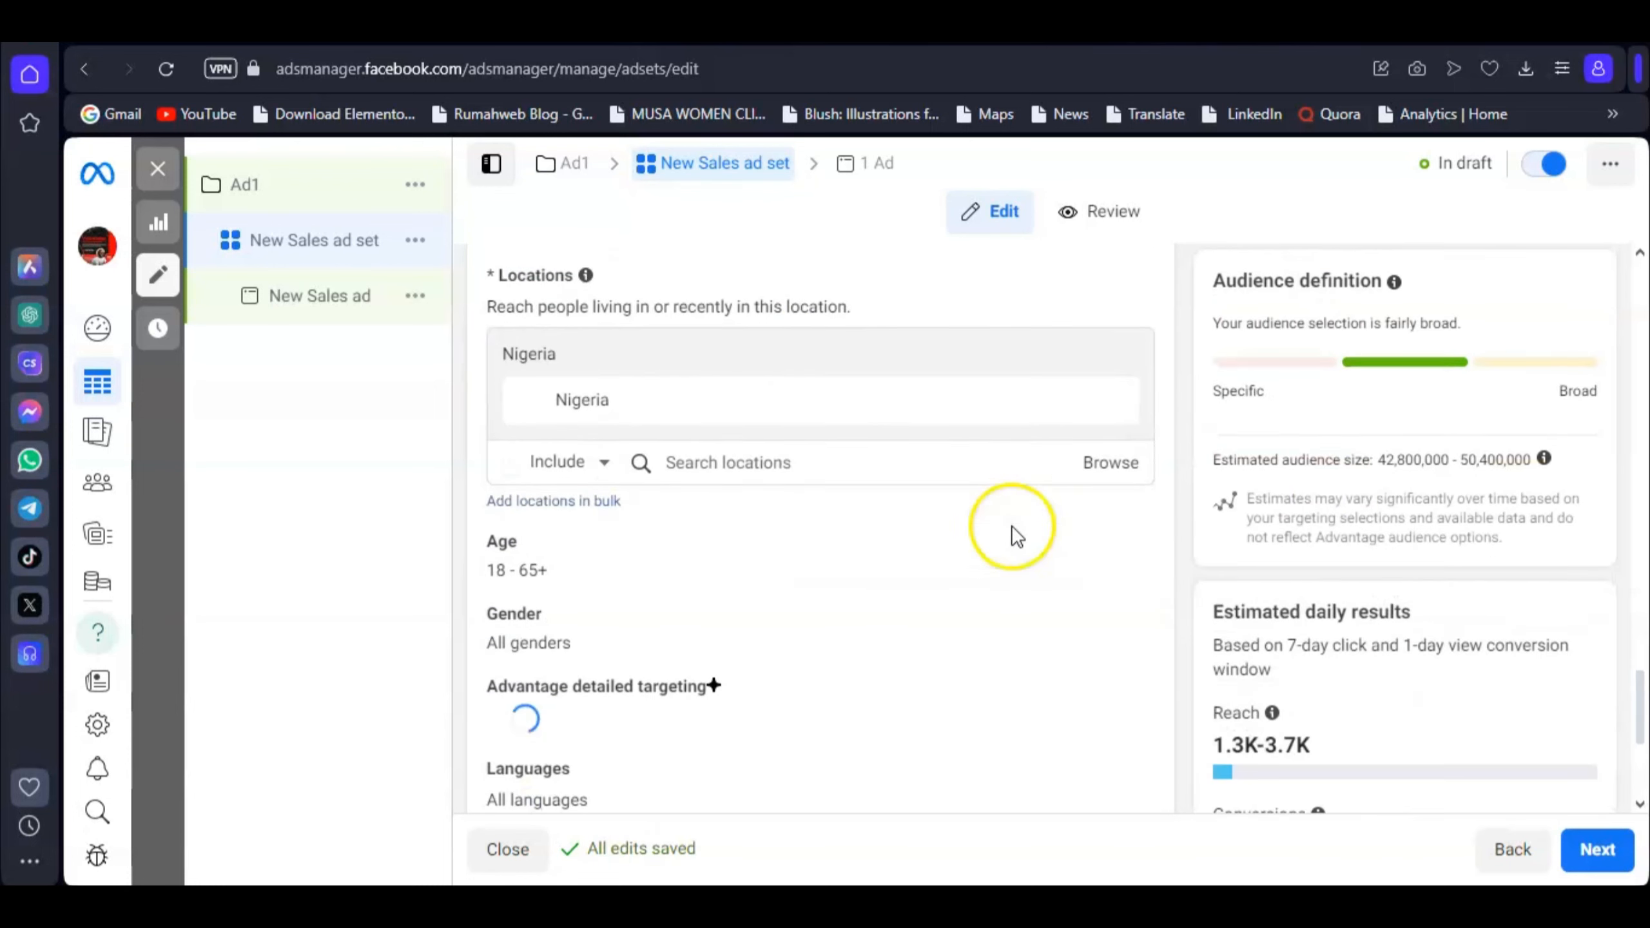
pyautogui.click(732, 465)
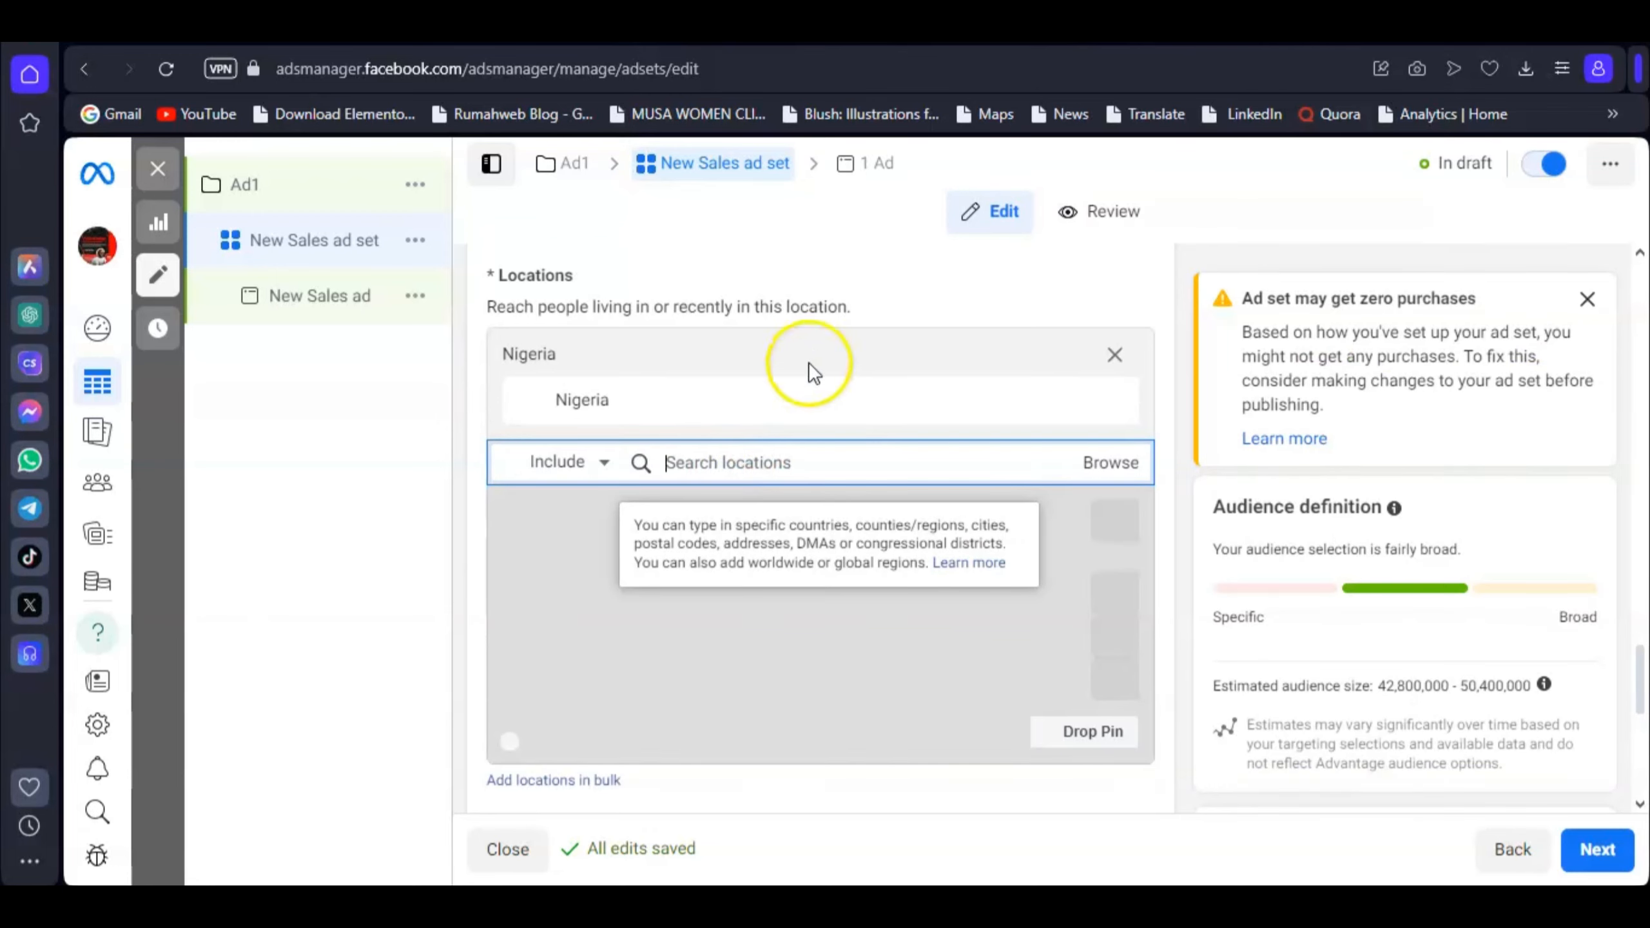
pyautogui.click(945, 302)
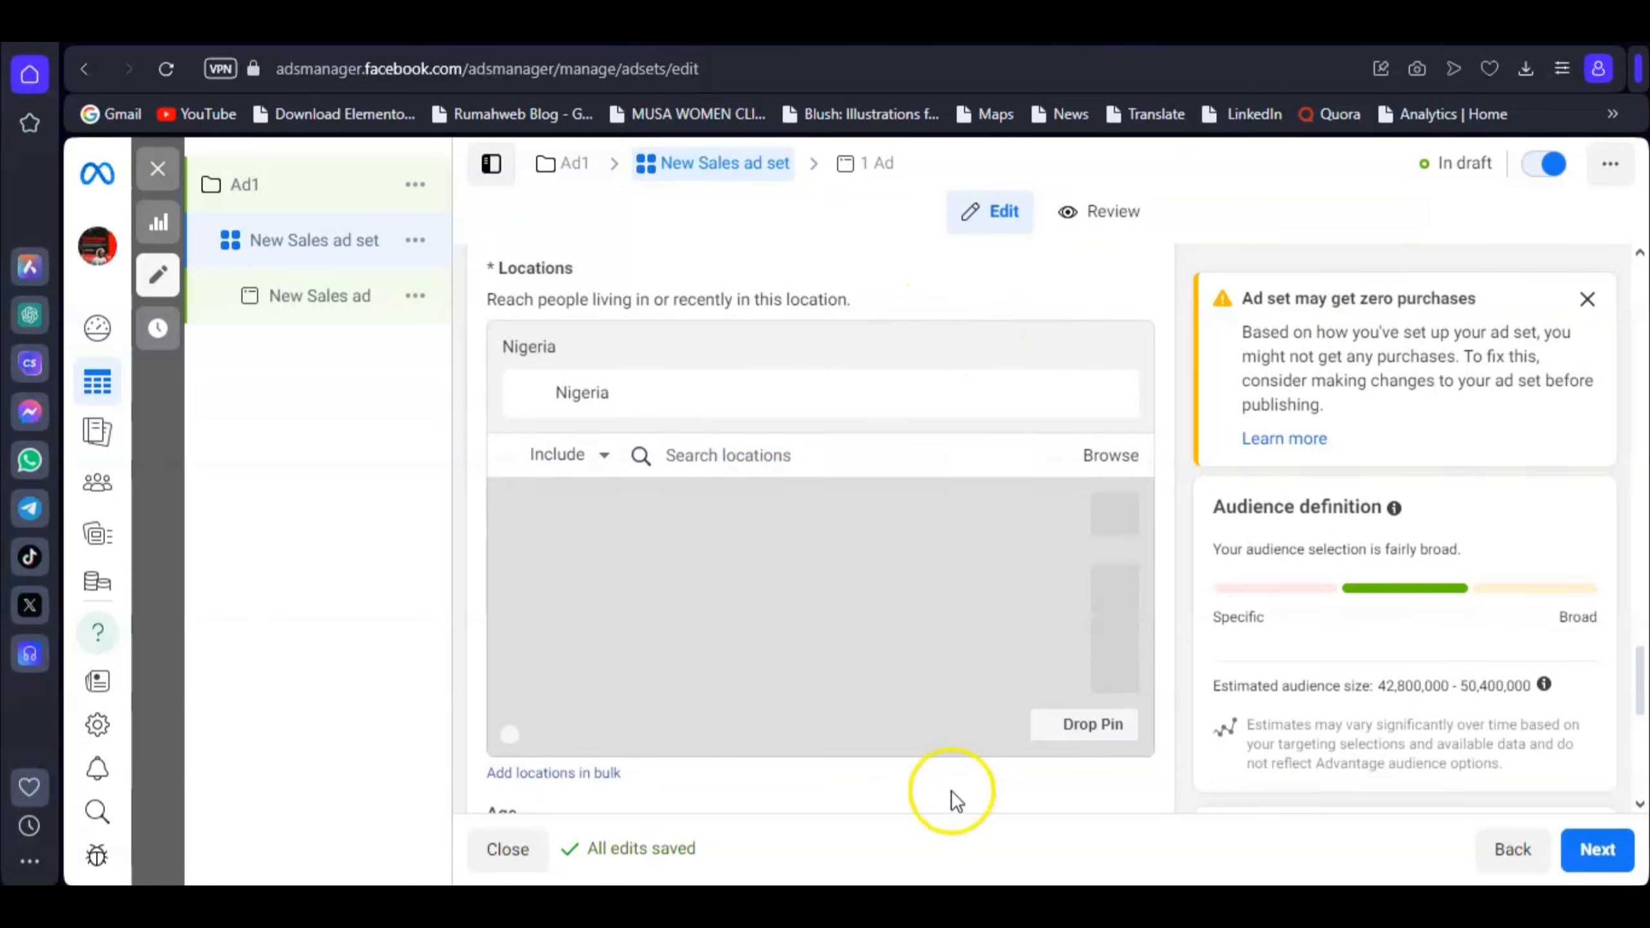
pyautogui.scroll(-5, 951, 789)
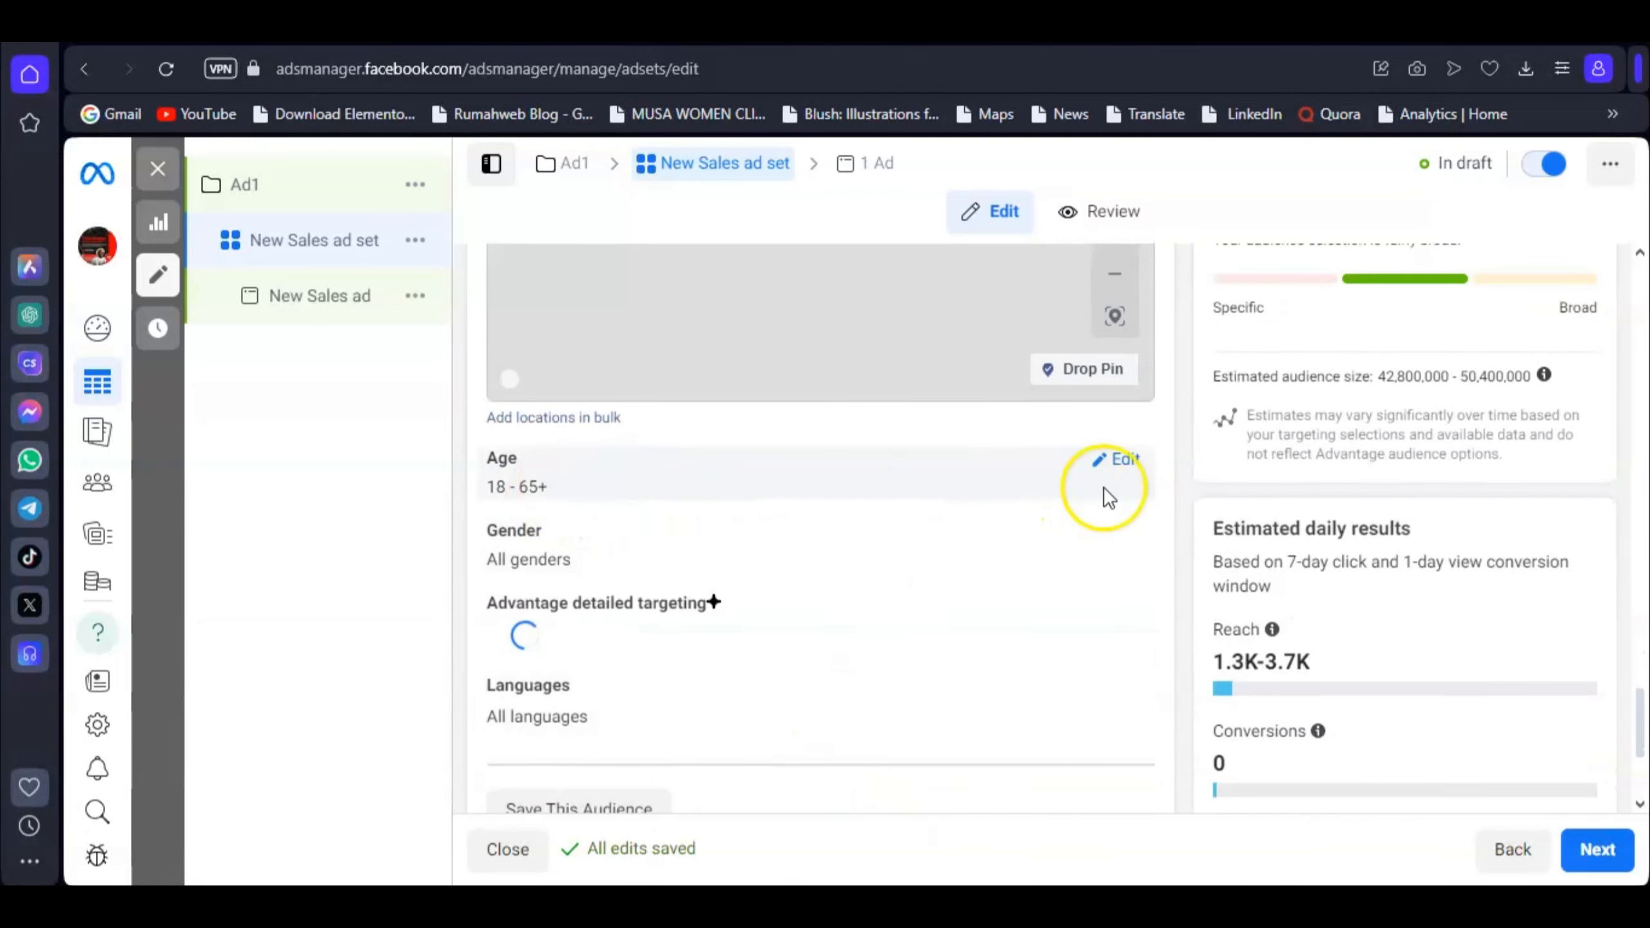
# Step: Set the audience minimum age to 20 and maximum age to 60
pyautogui.click(1126, 463)
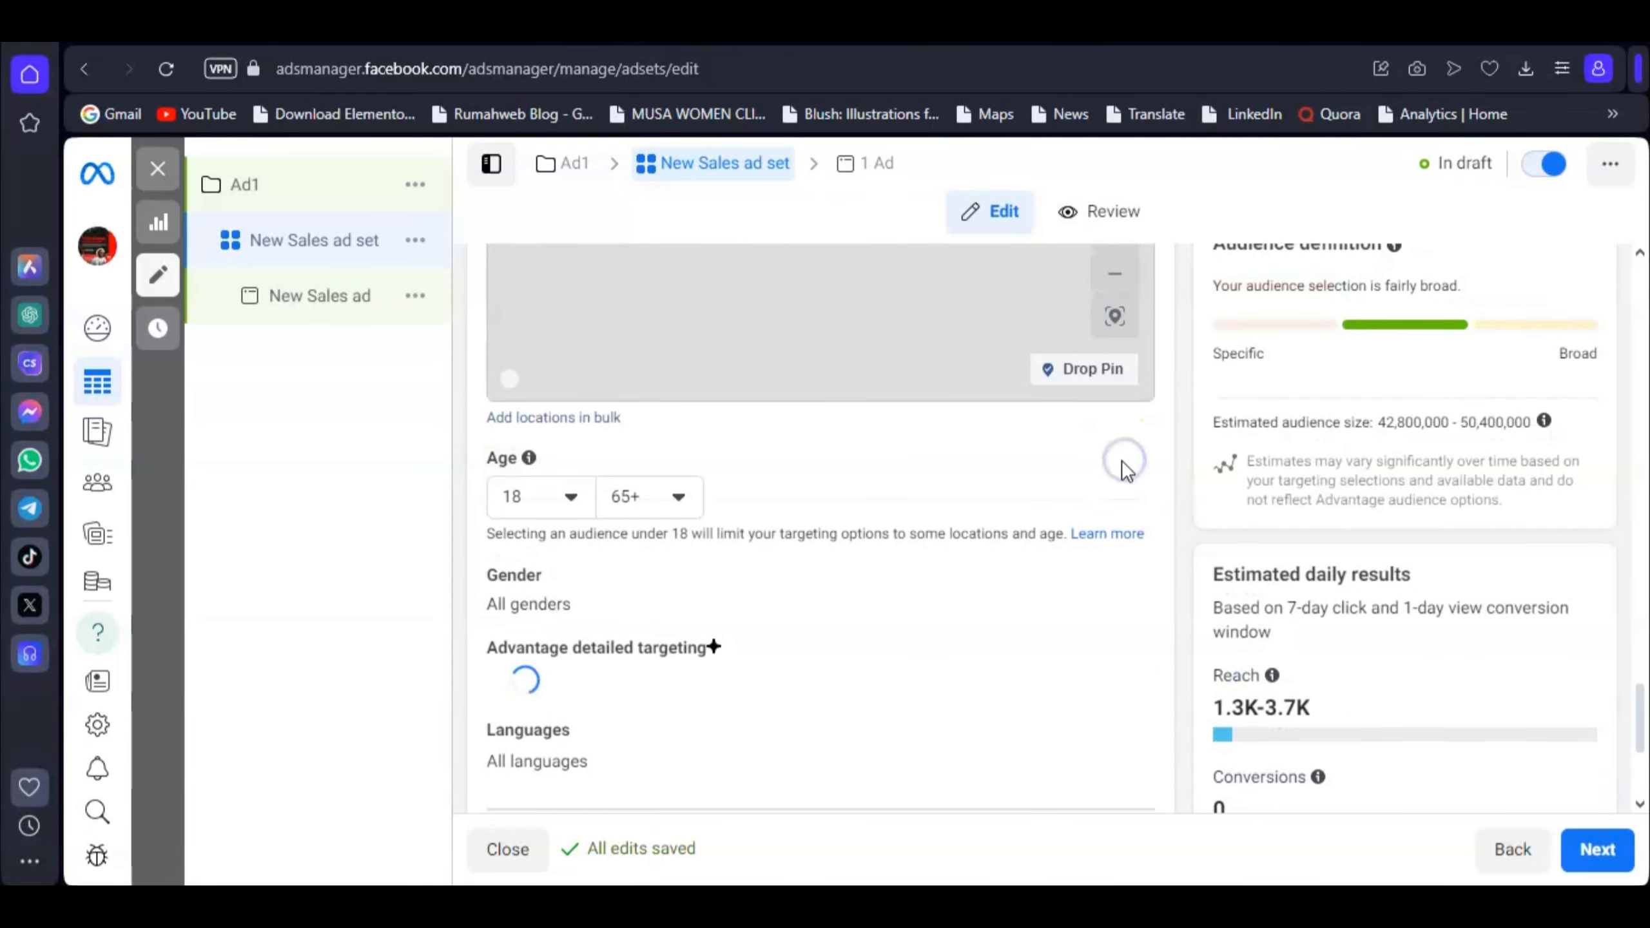
pyautogui.click(537, 506)
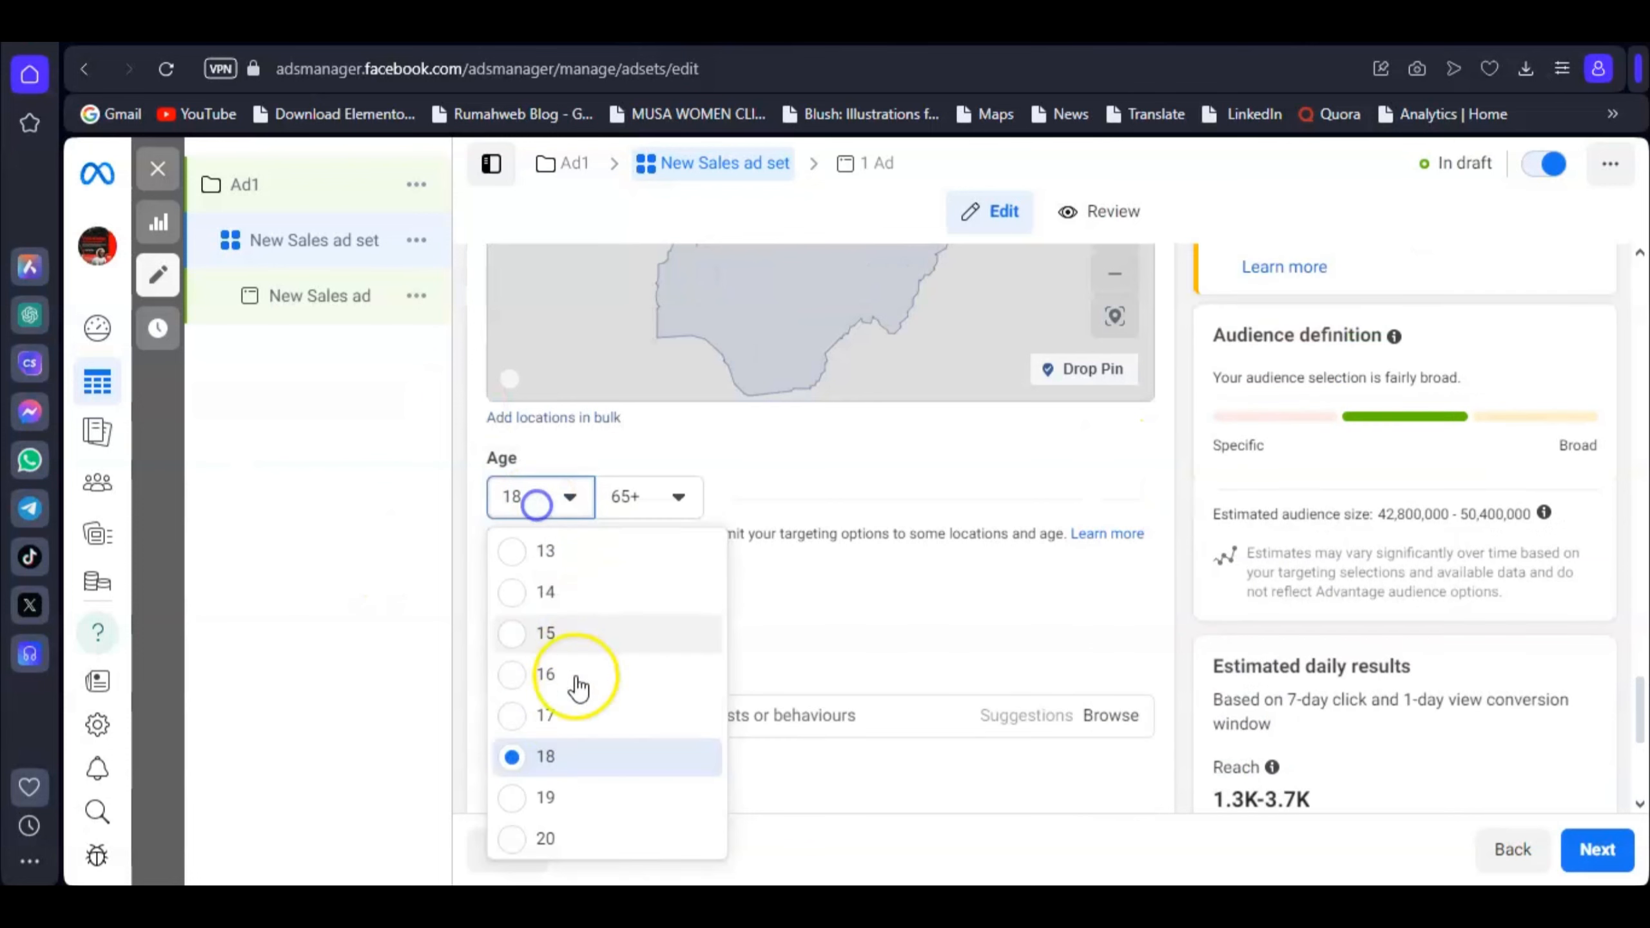
pyautogui.click(564, 844)
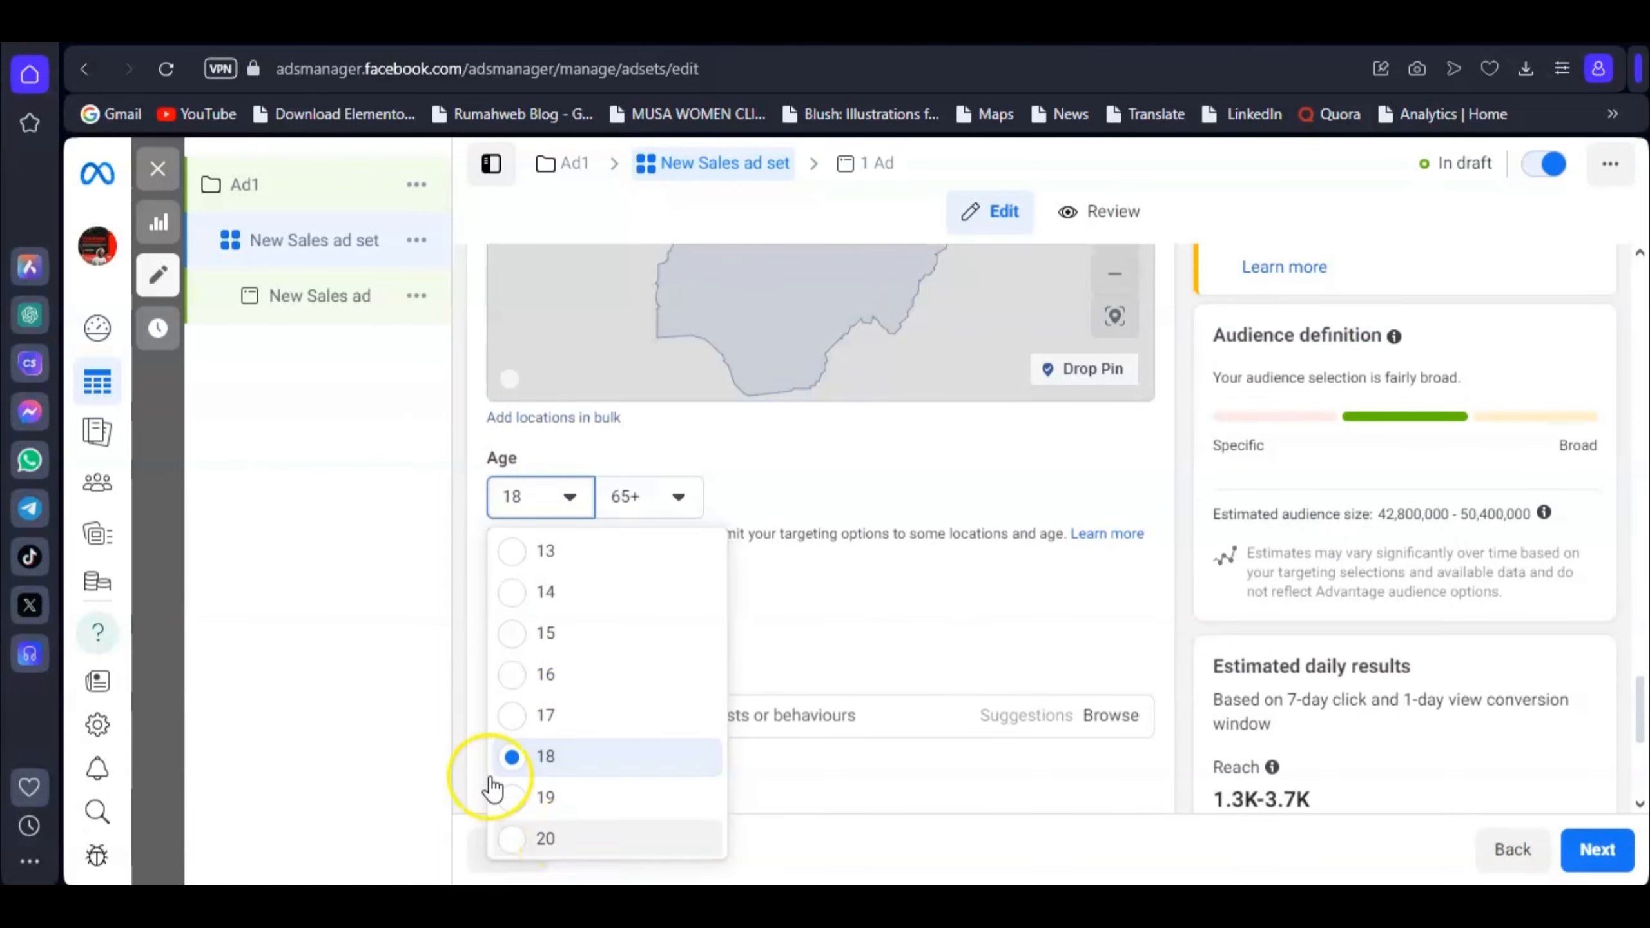
pyautogui.click(652, 505)
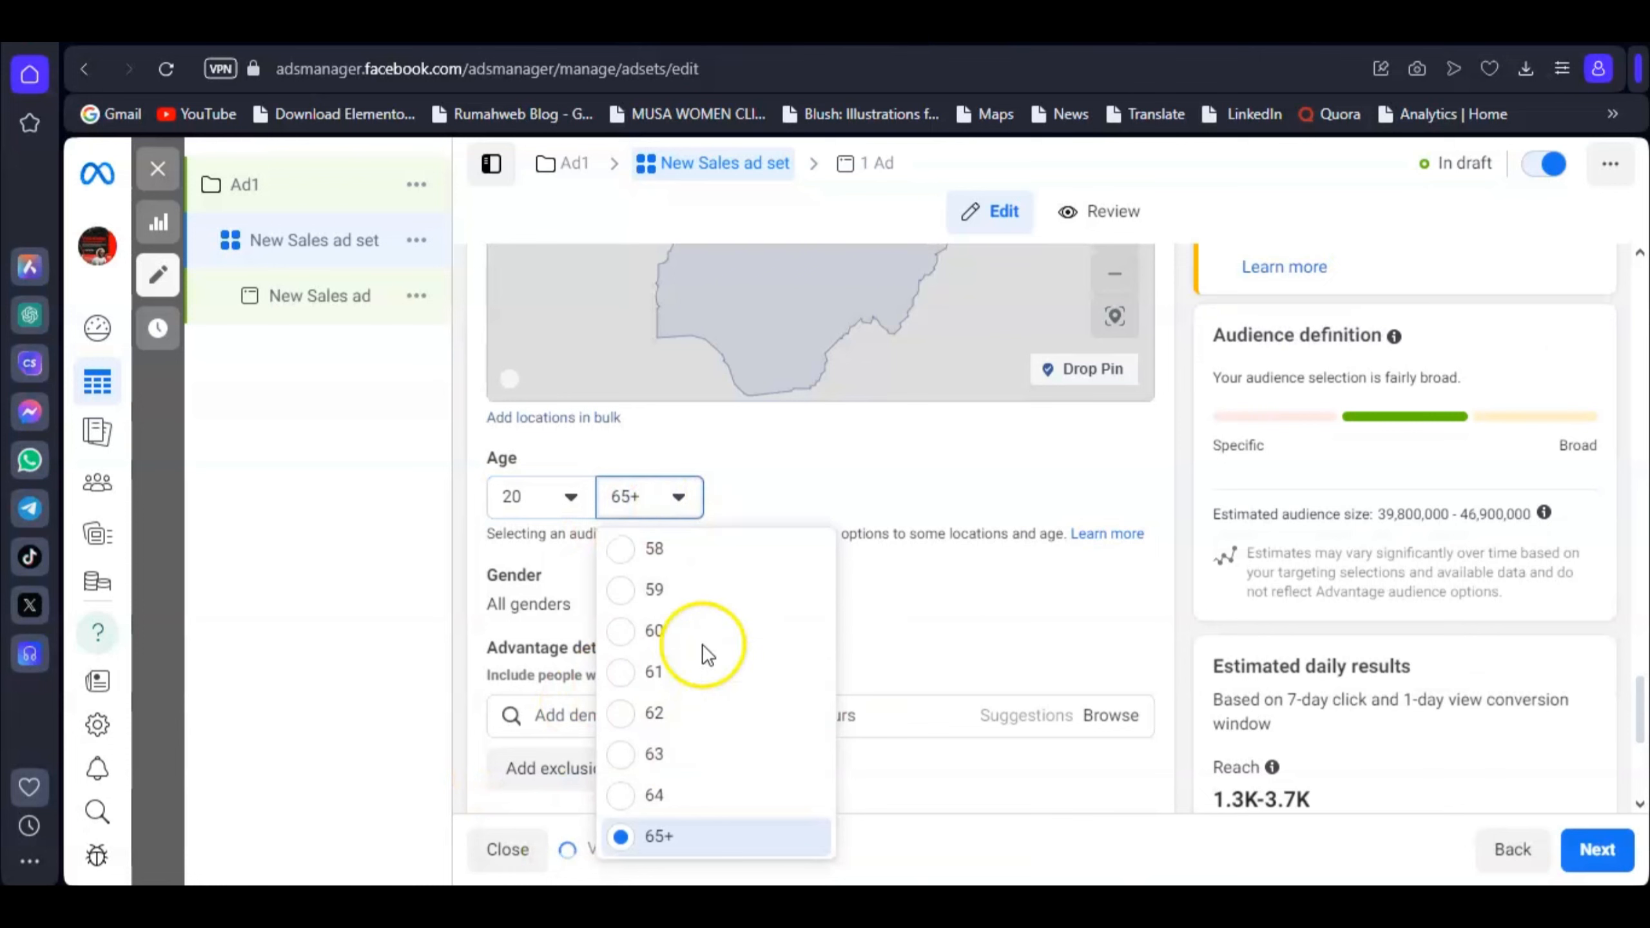
pyautogui.click(735, 628)
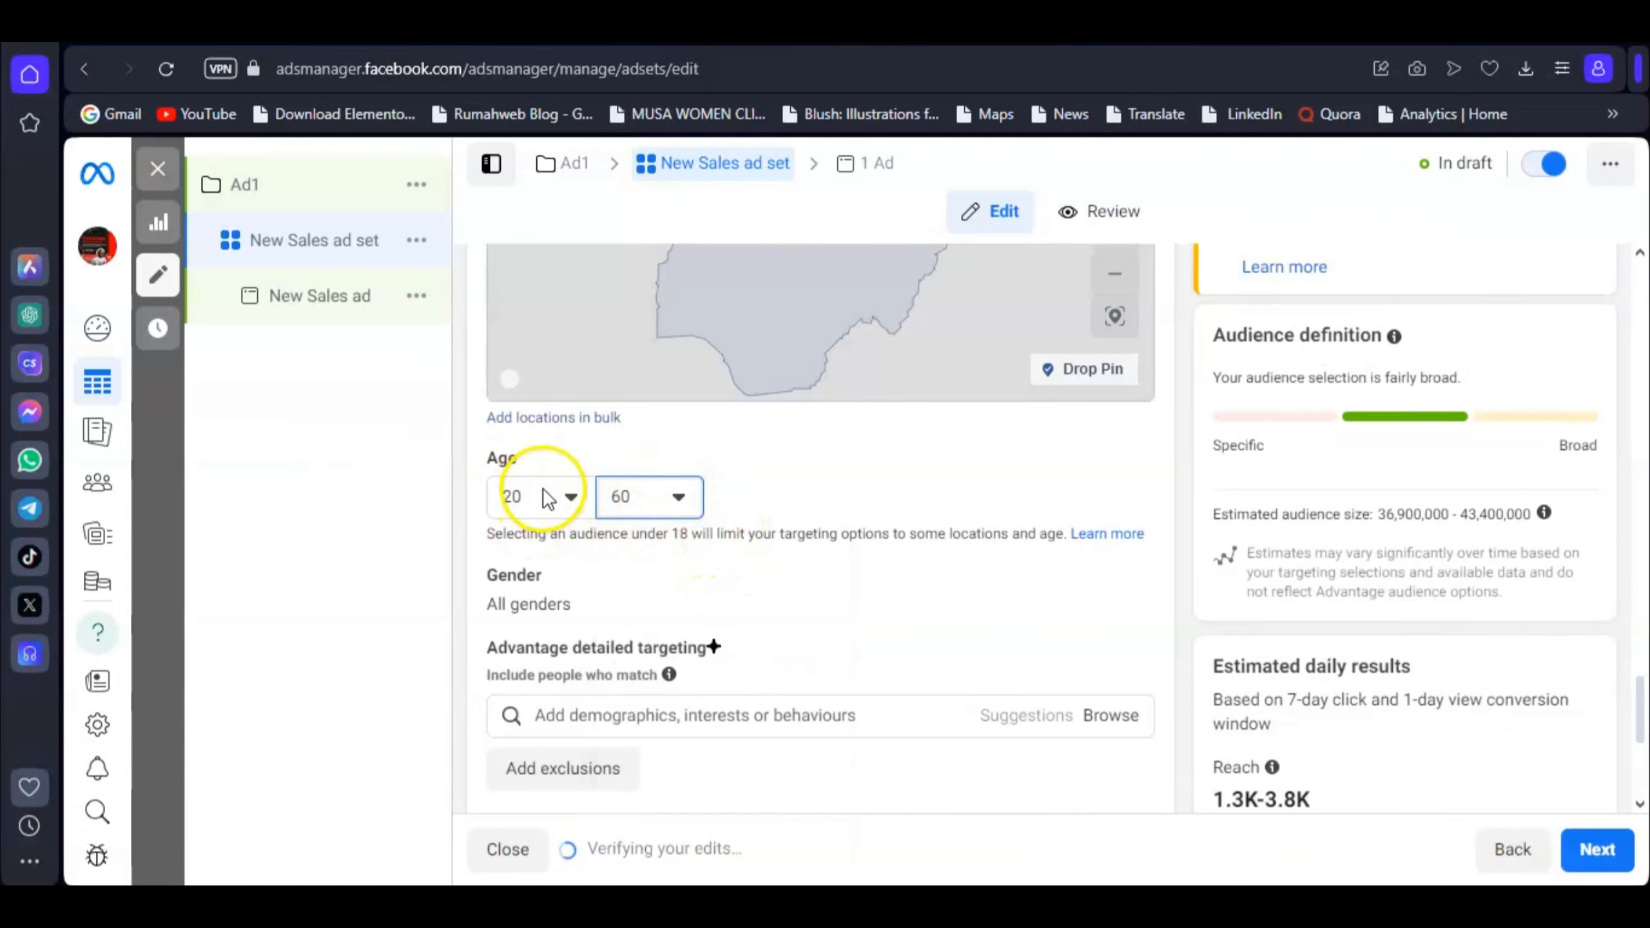
pyautogui.scroll(-4, 750, 607)
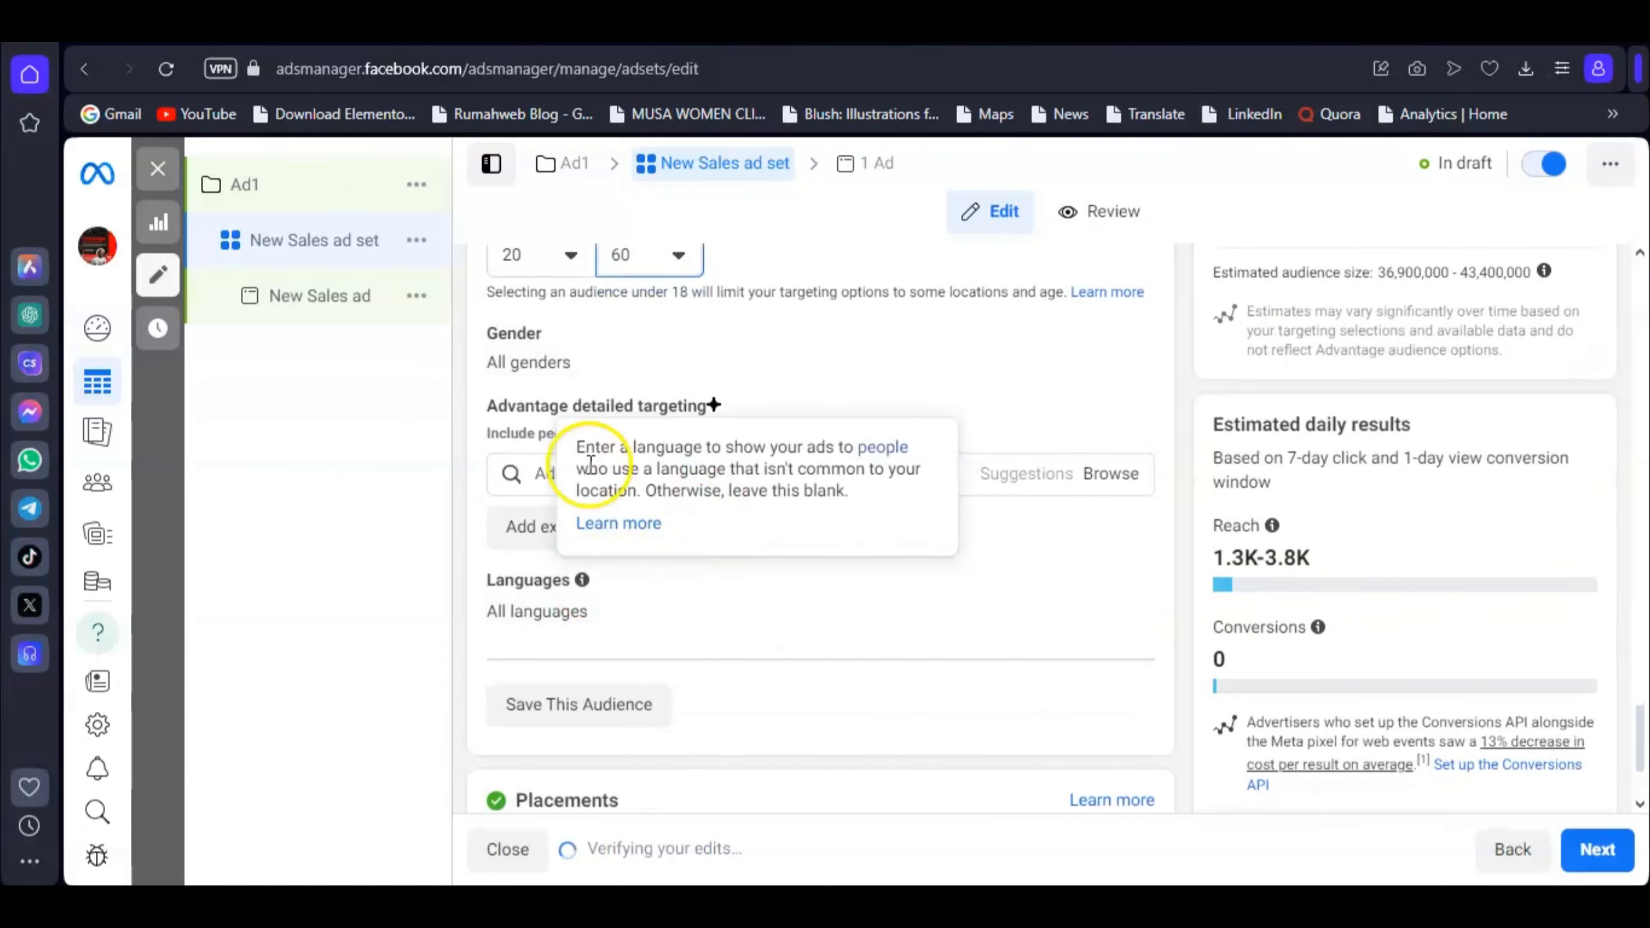
pyautogui.scroll(2, 1068, 582)
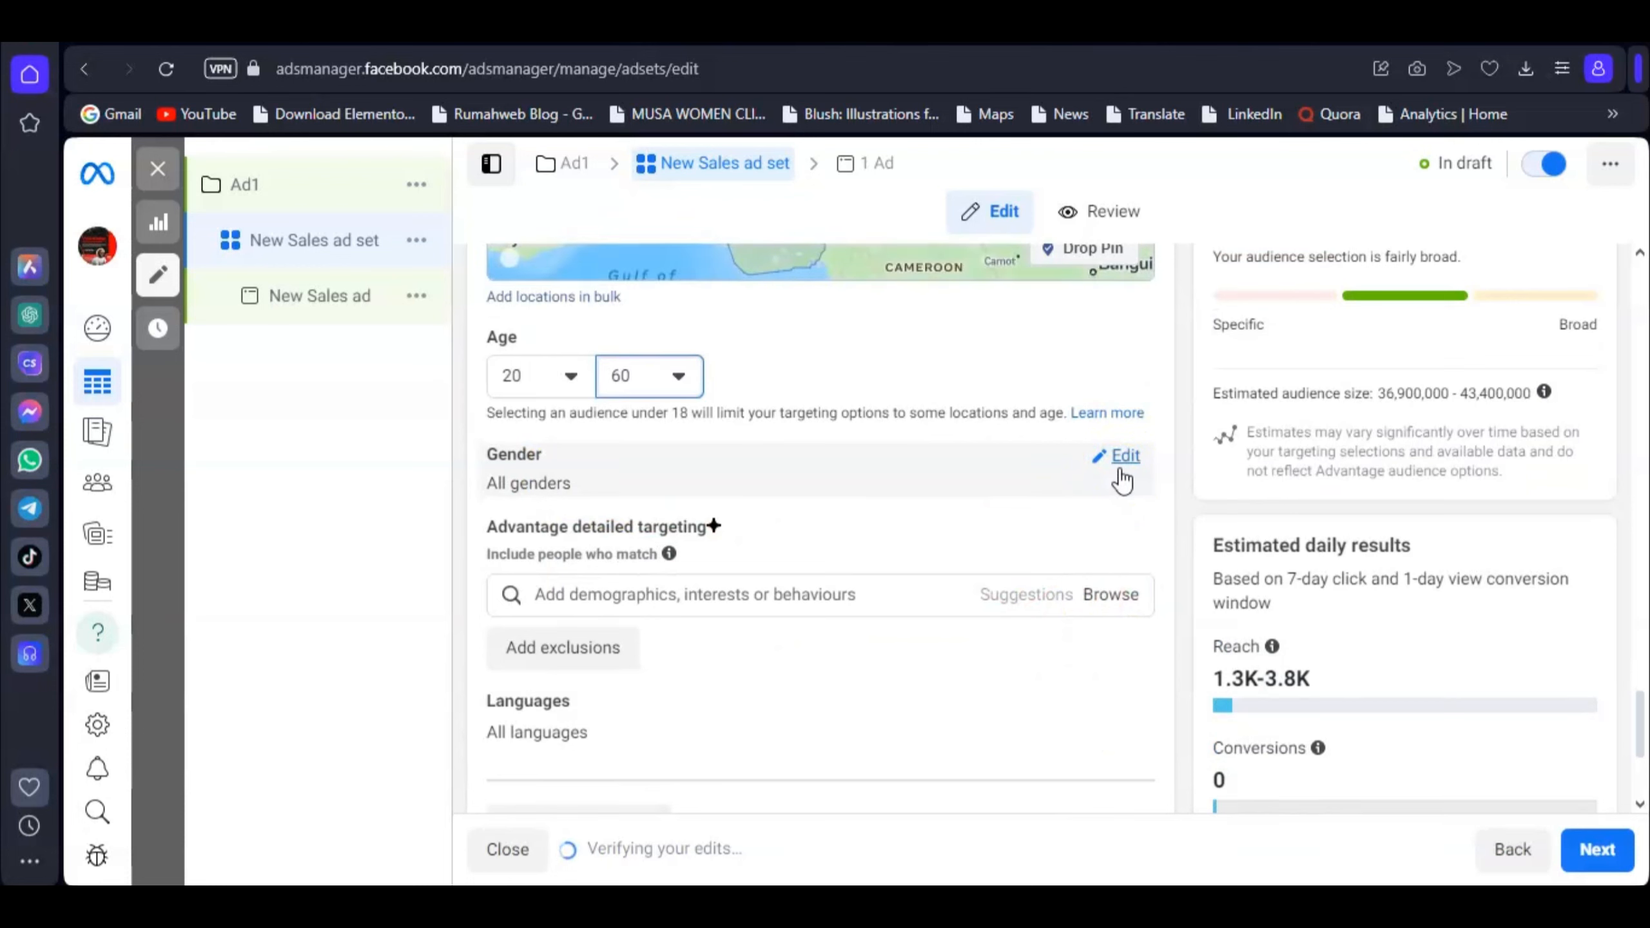
# Step: Show the Gender options for the audience and leave All genders selected
pyautogui.click(1122, 474)
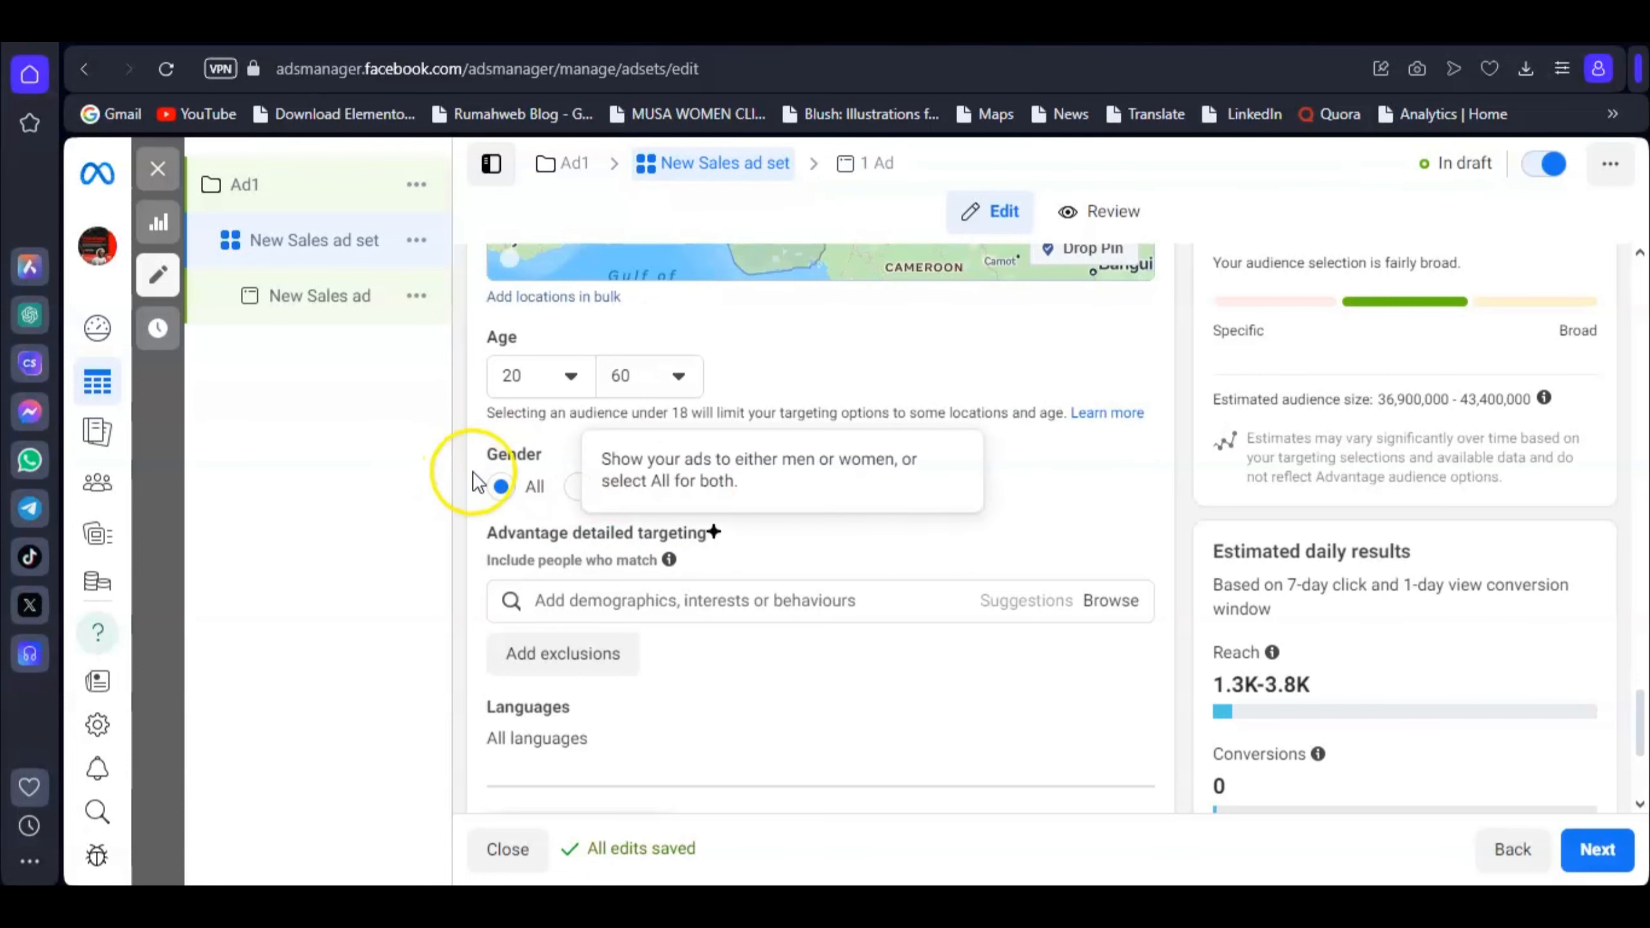
pyautogui.scroll(-3, 668, 464)
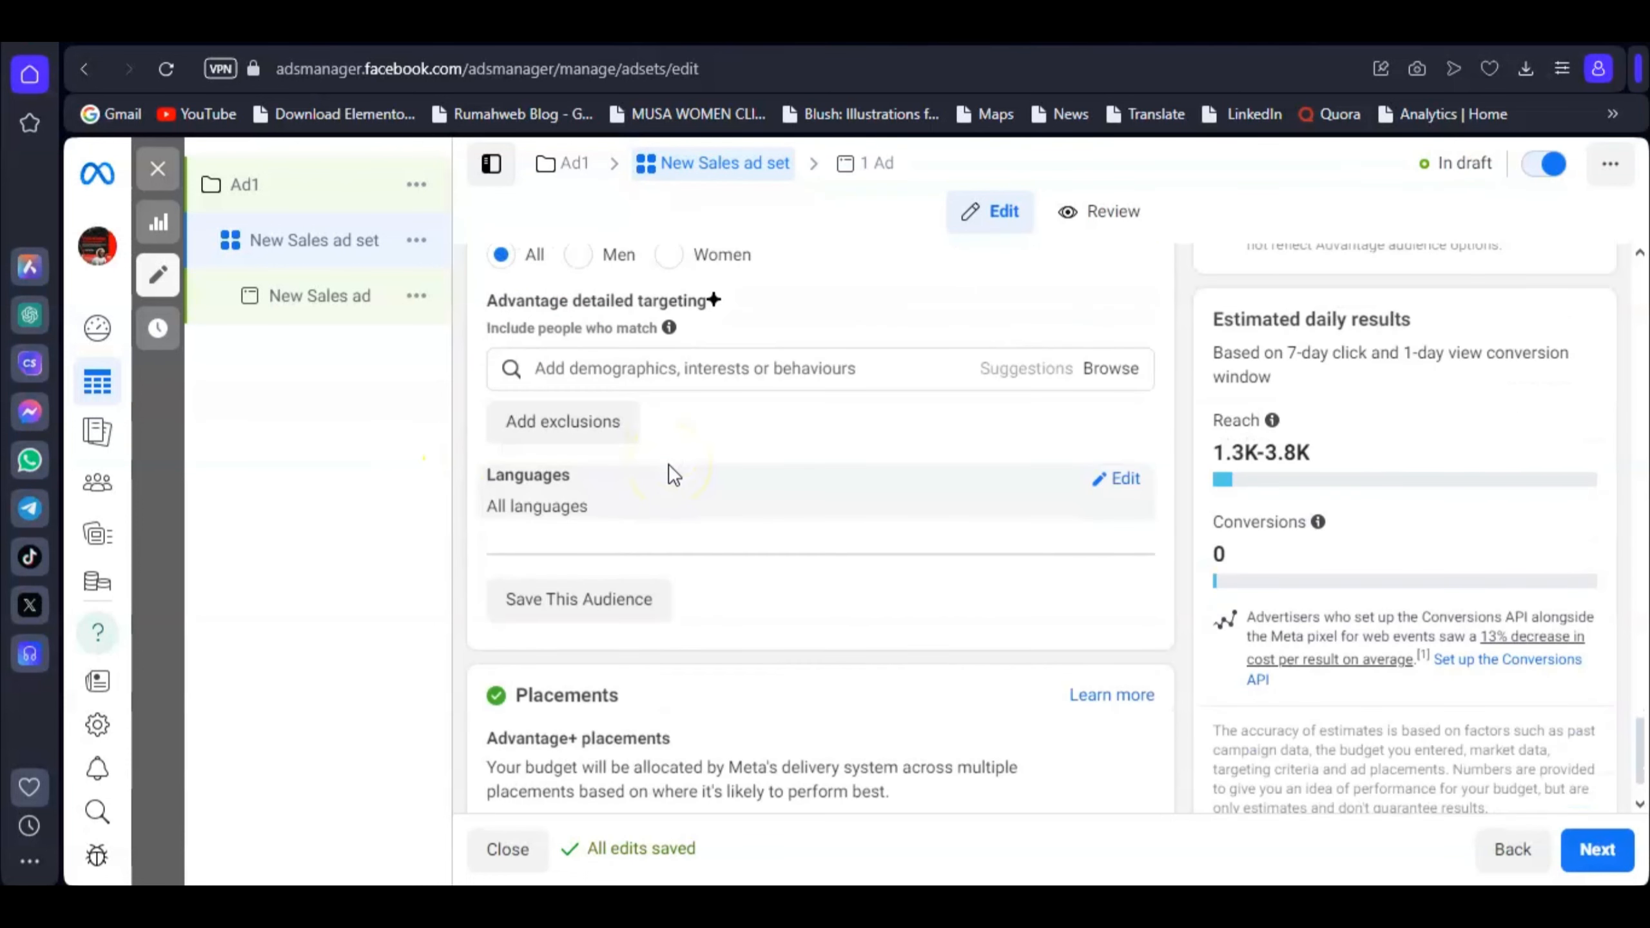
pyautogui.scroll(2, 748, 513)
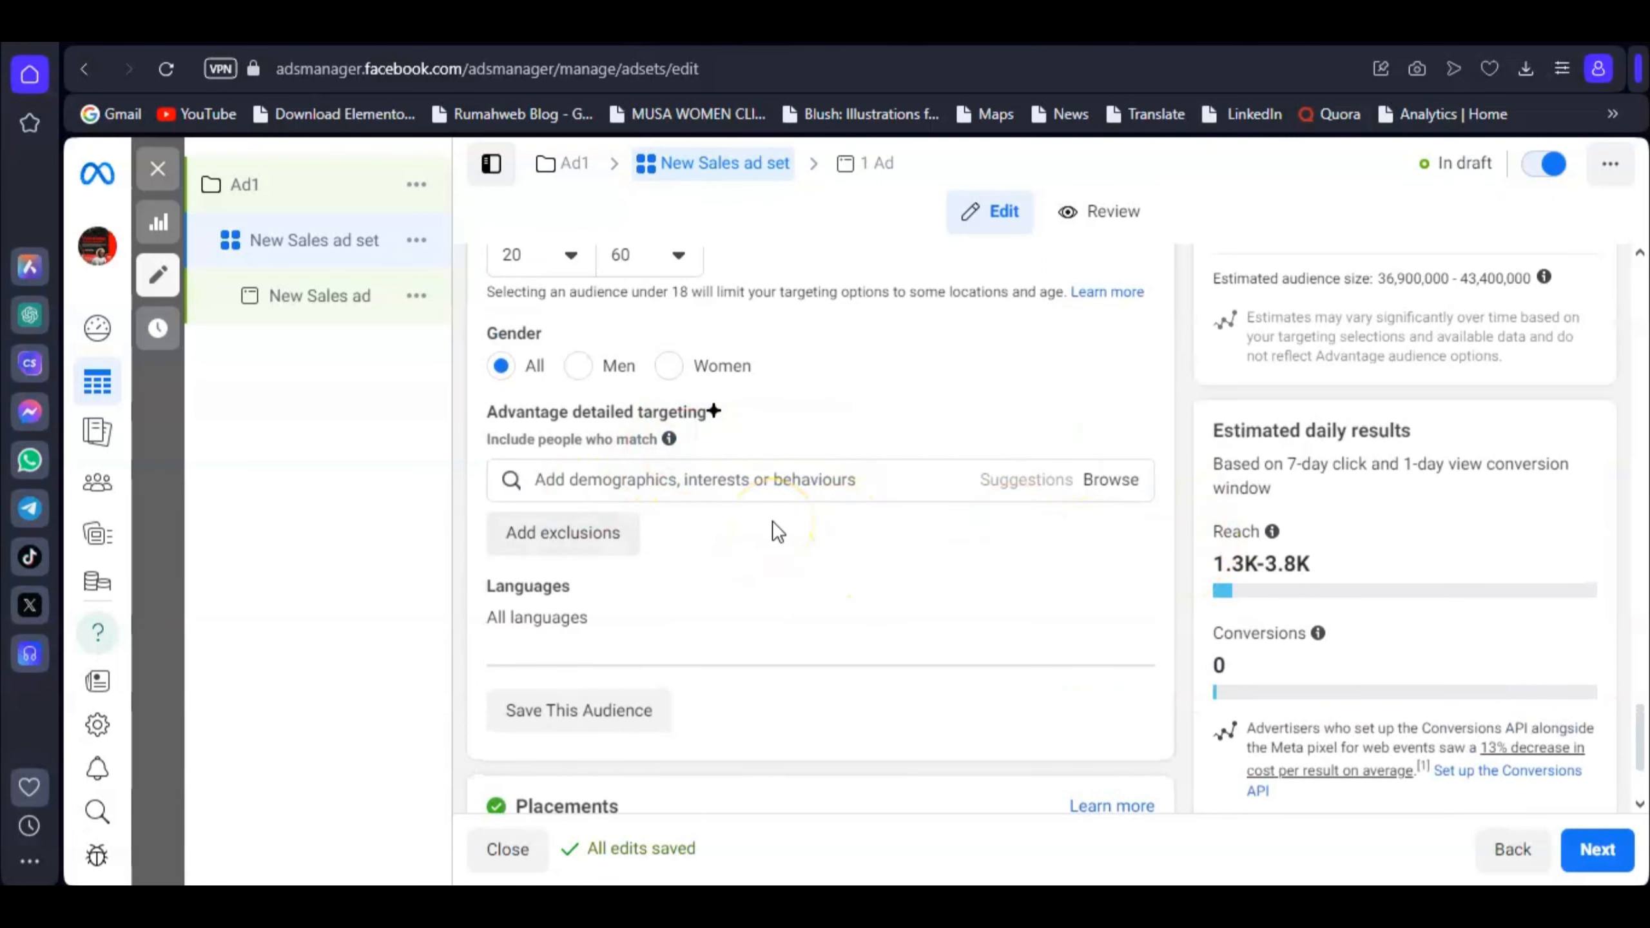
pyautogui.scroll(-2, 773, 523)
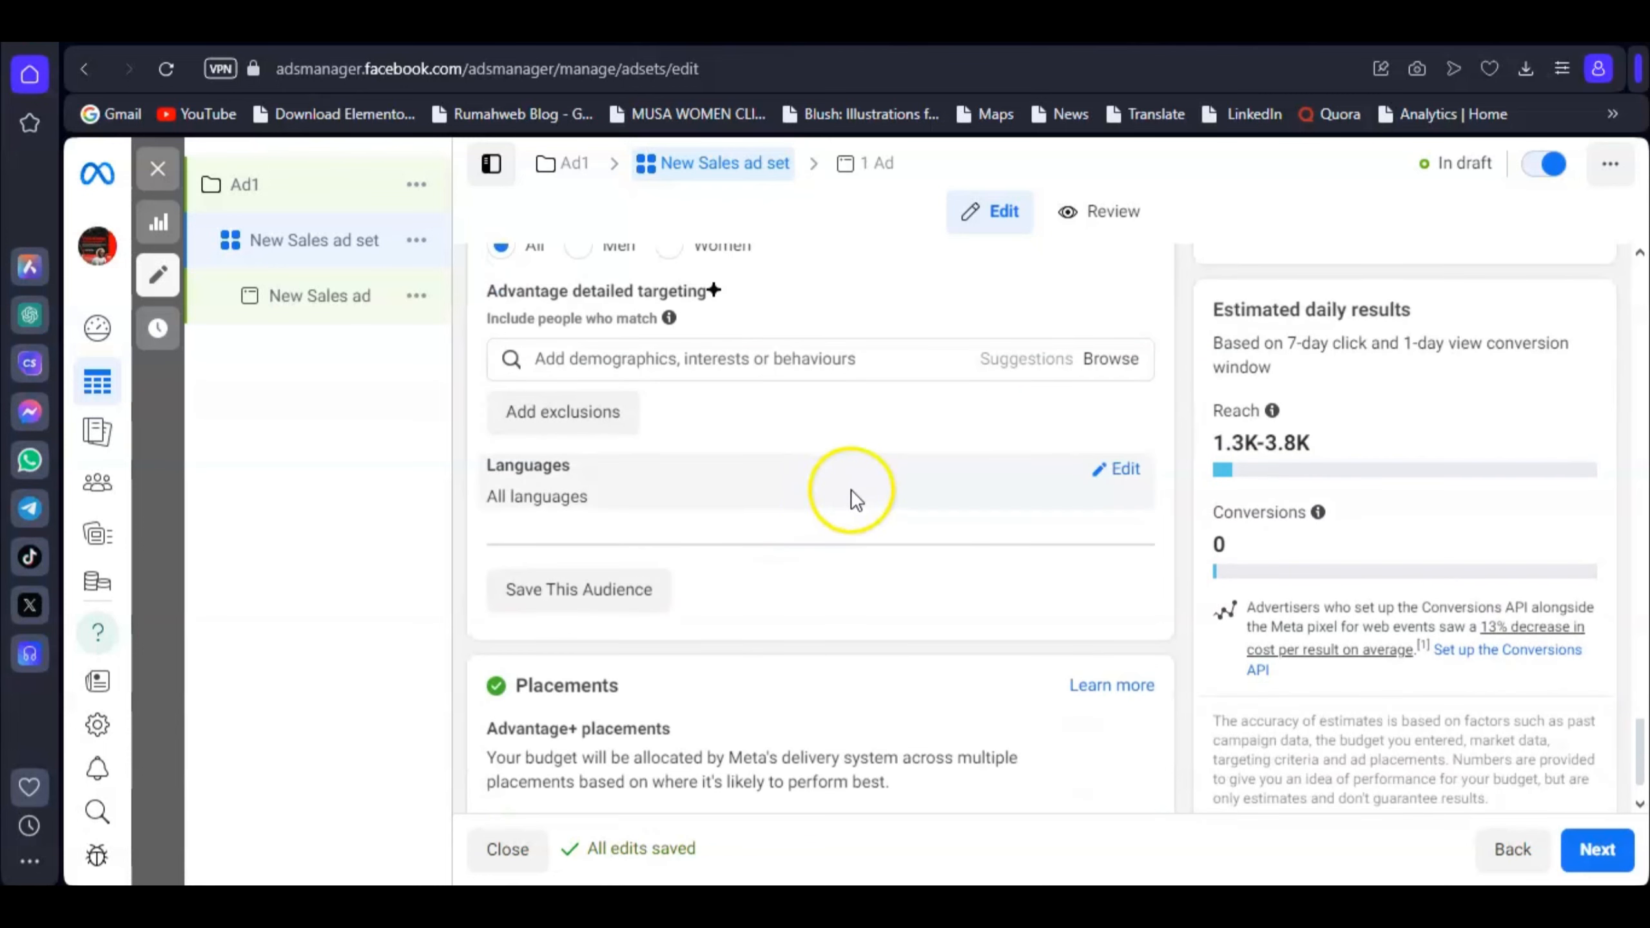
pyautogui.scroll(2, 848, 513)
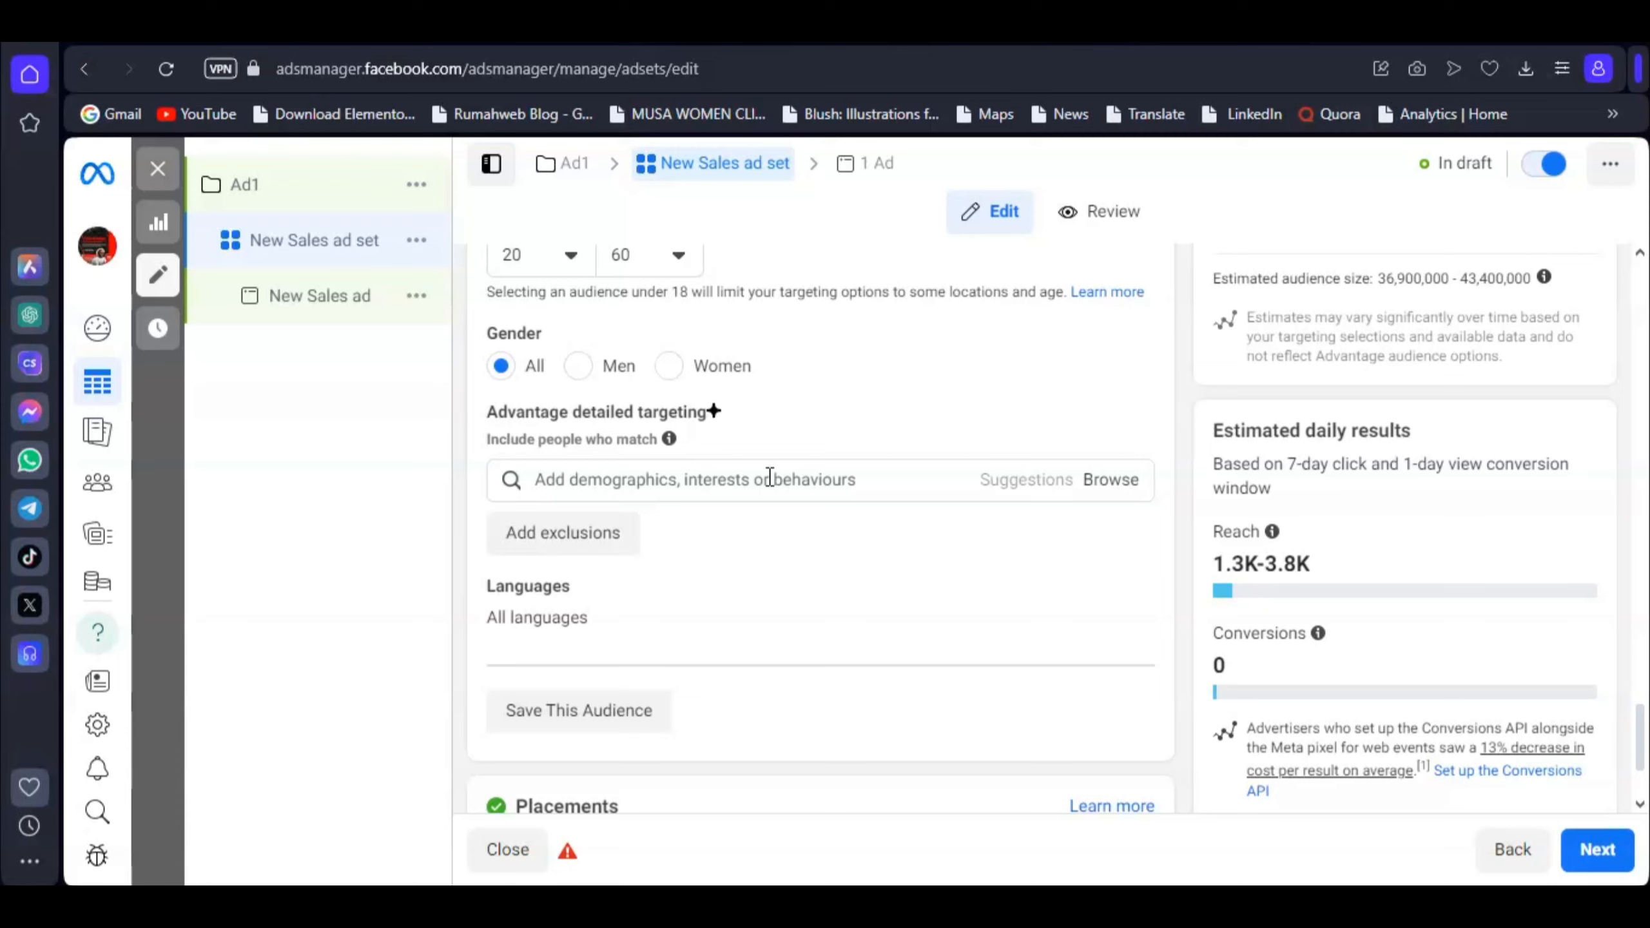
# Step: Open the detailed targeting search, then close the Audience section without adding any interests
pyautogui.click(770, 478)
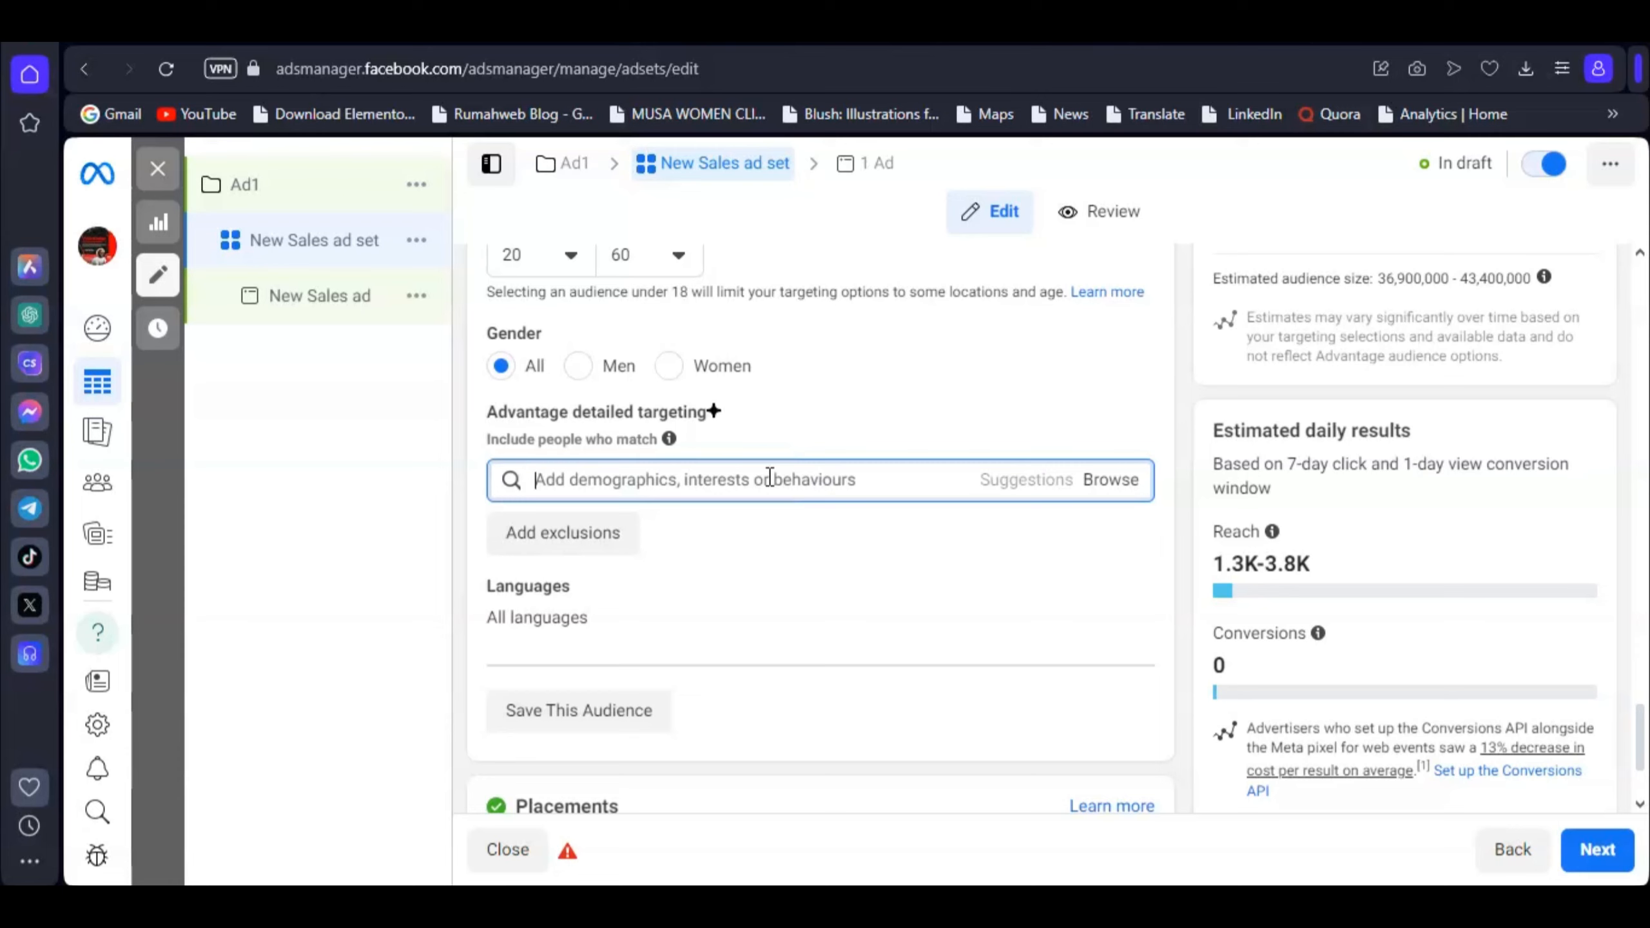
pyautogui.click(809, 472)
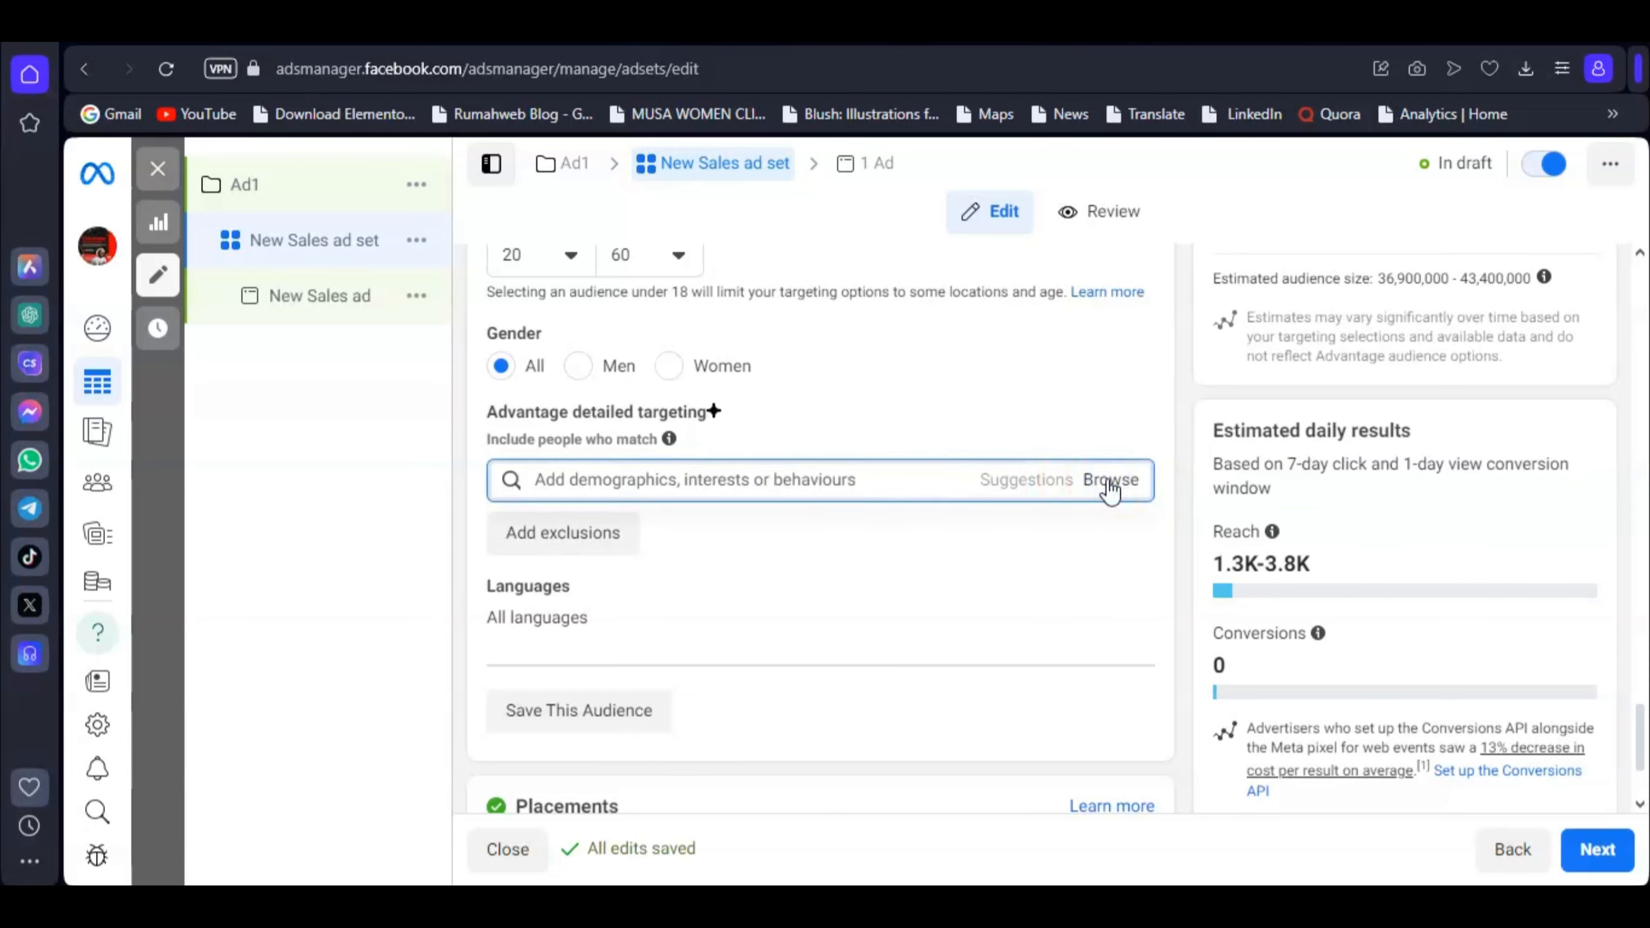
pyautogui.click(974, 579)
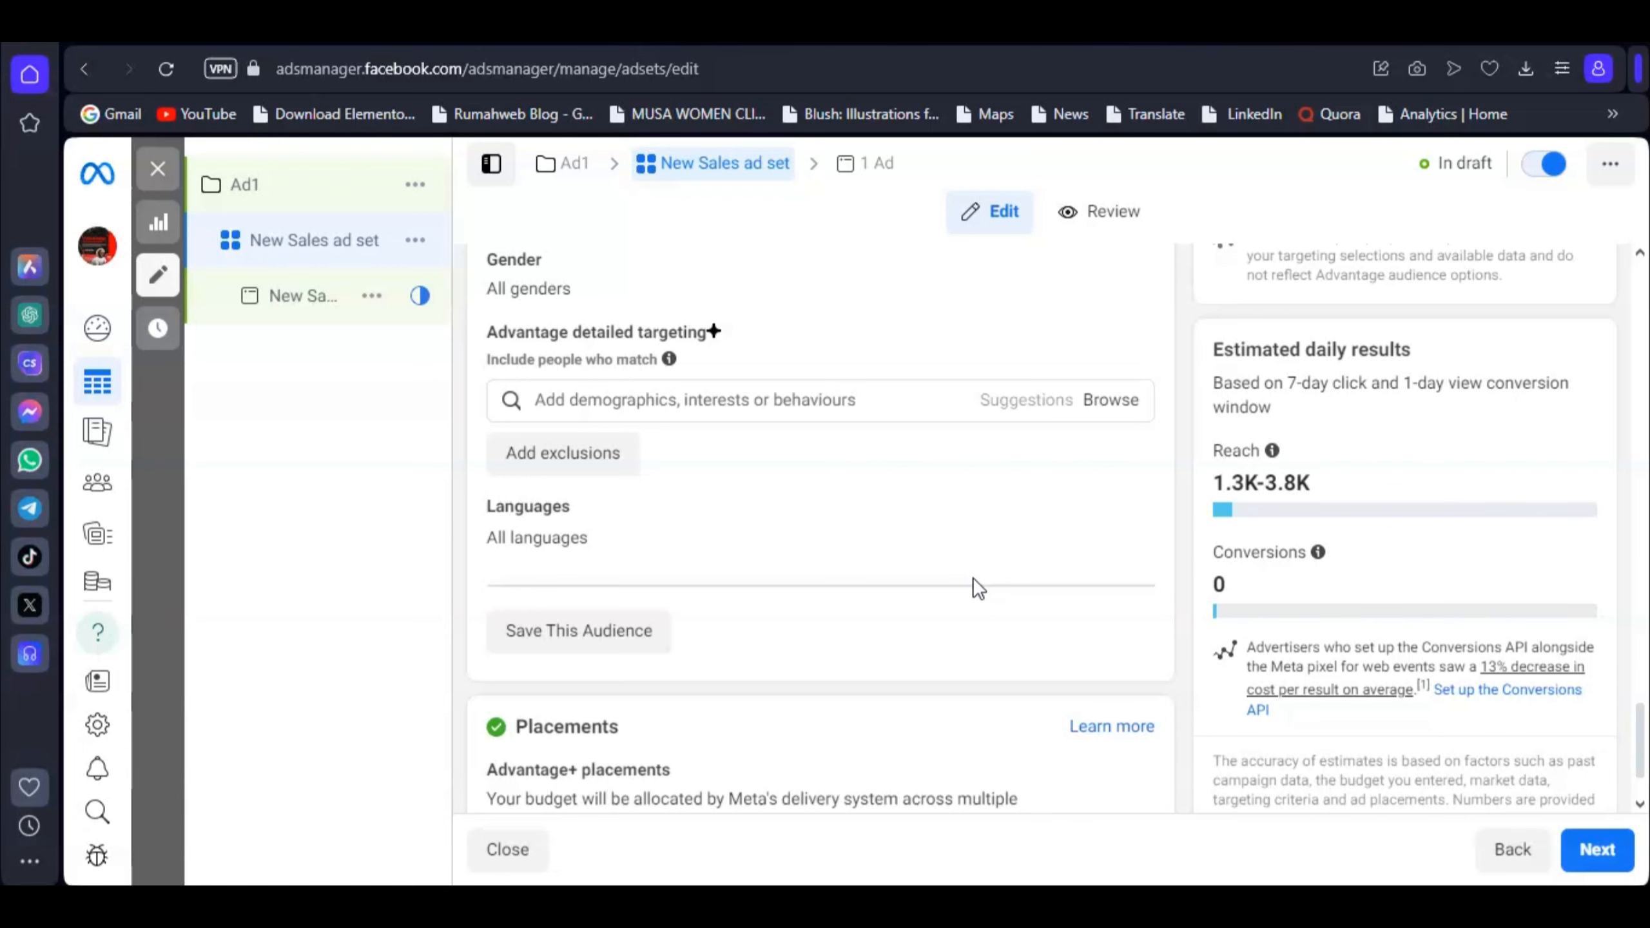
pyautogui.scroll(-2, 946, 586)
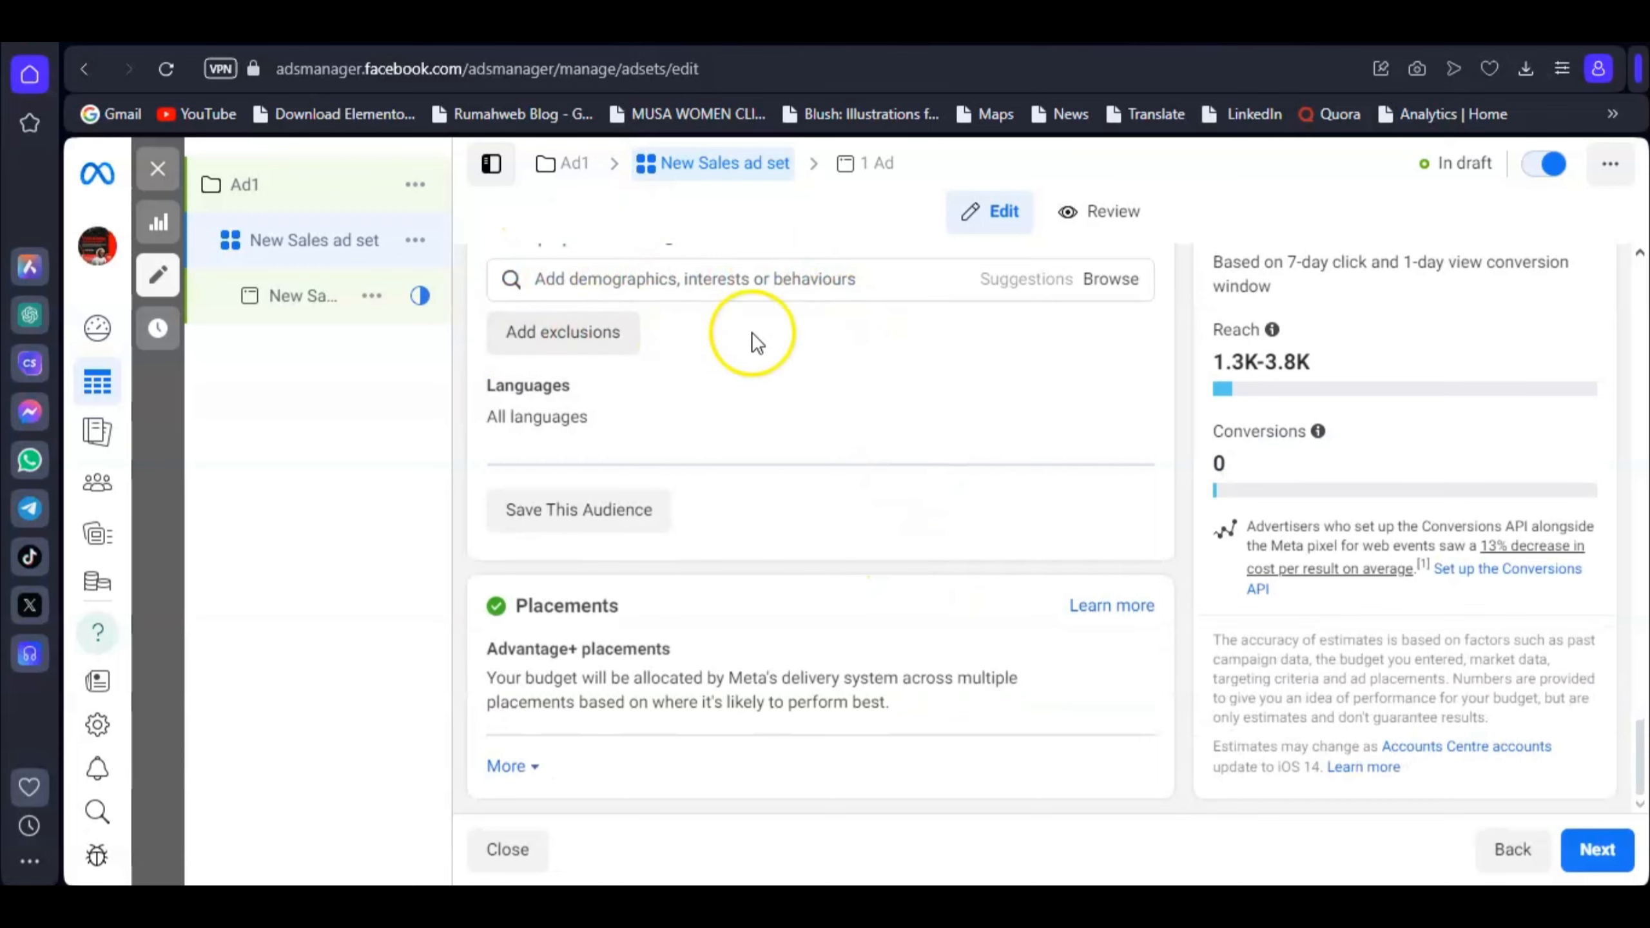
pyautogui.scroll(2, 779, 430)
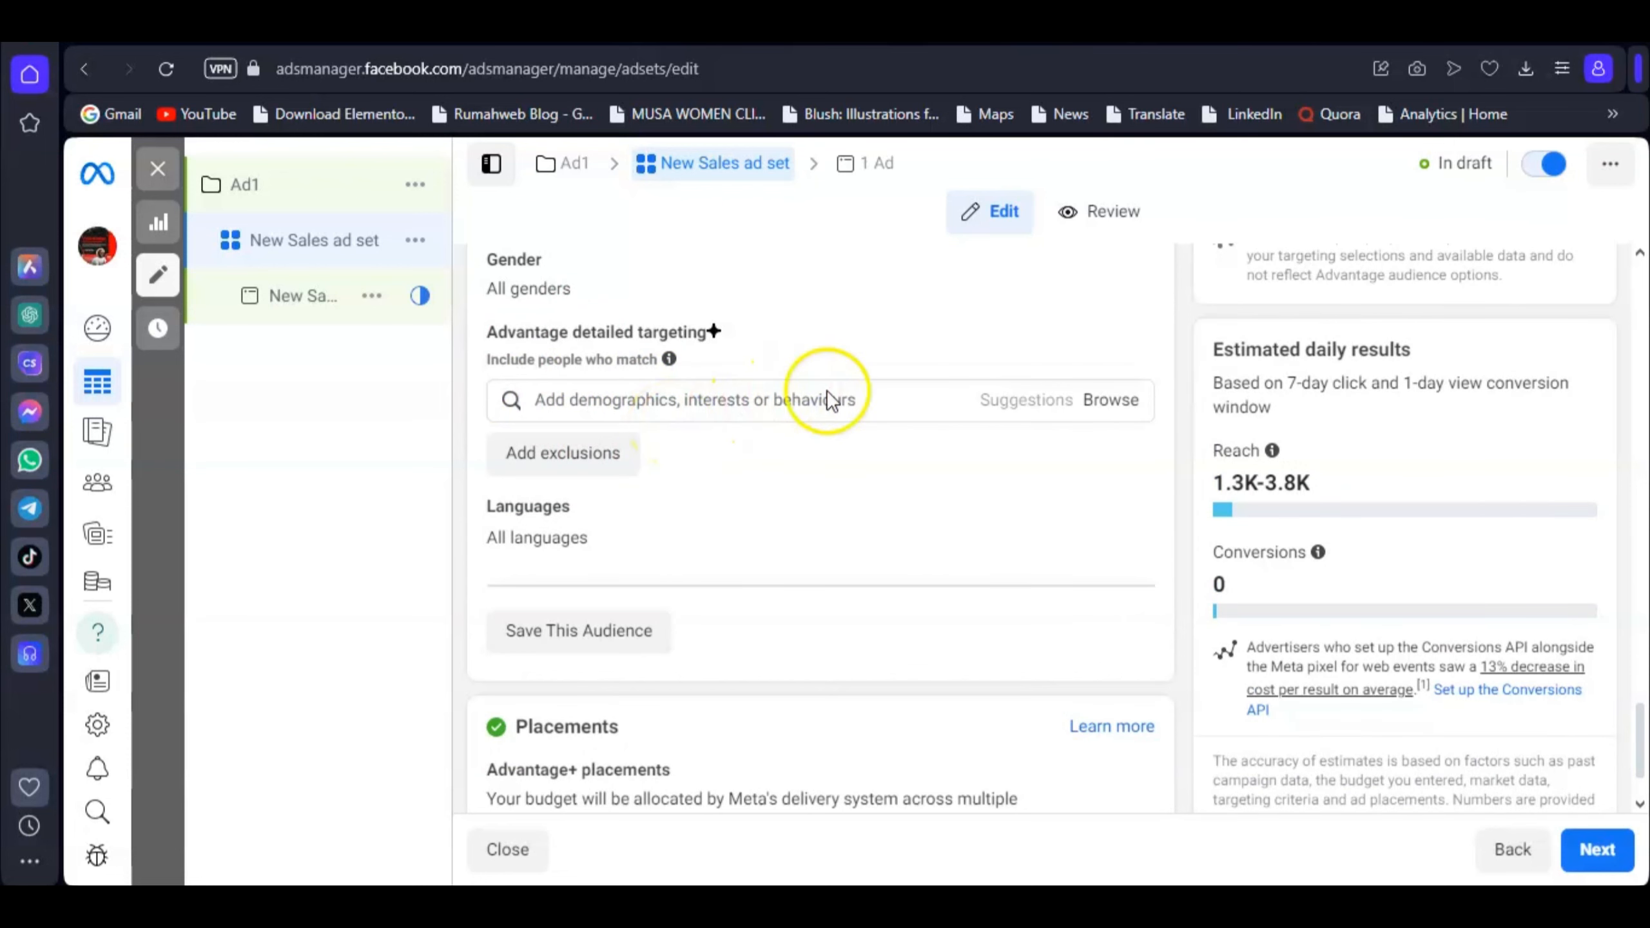
pyautogui.scroll(-2, 829, 396)
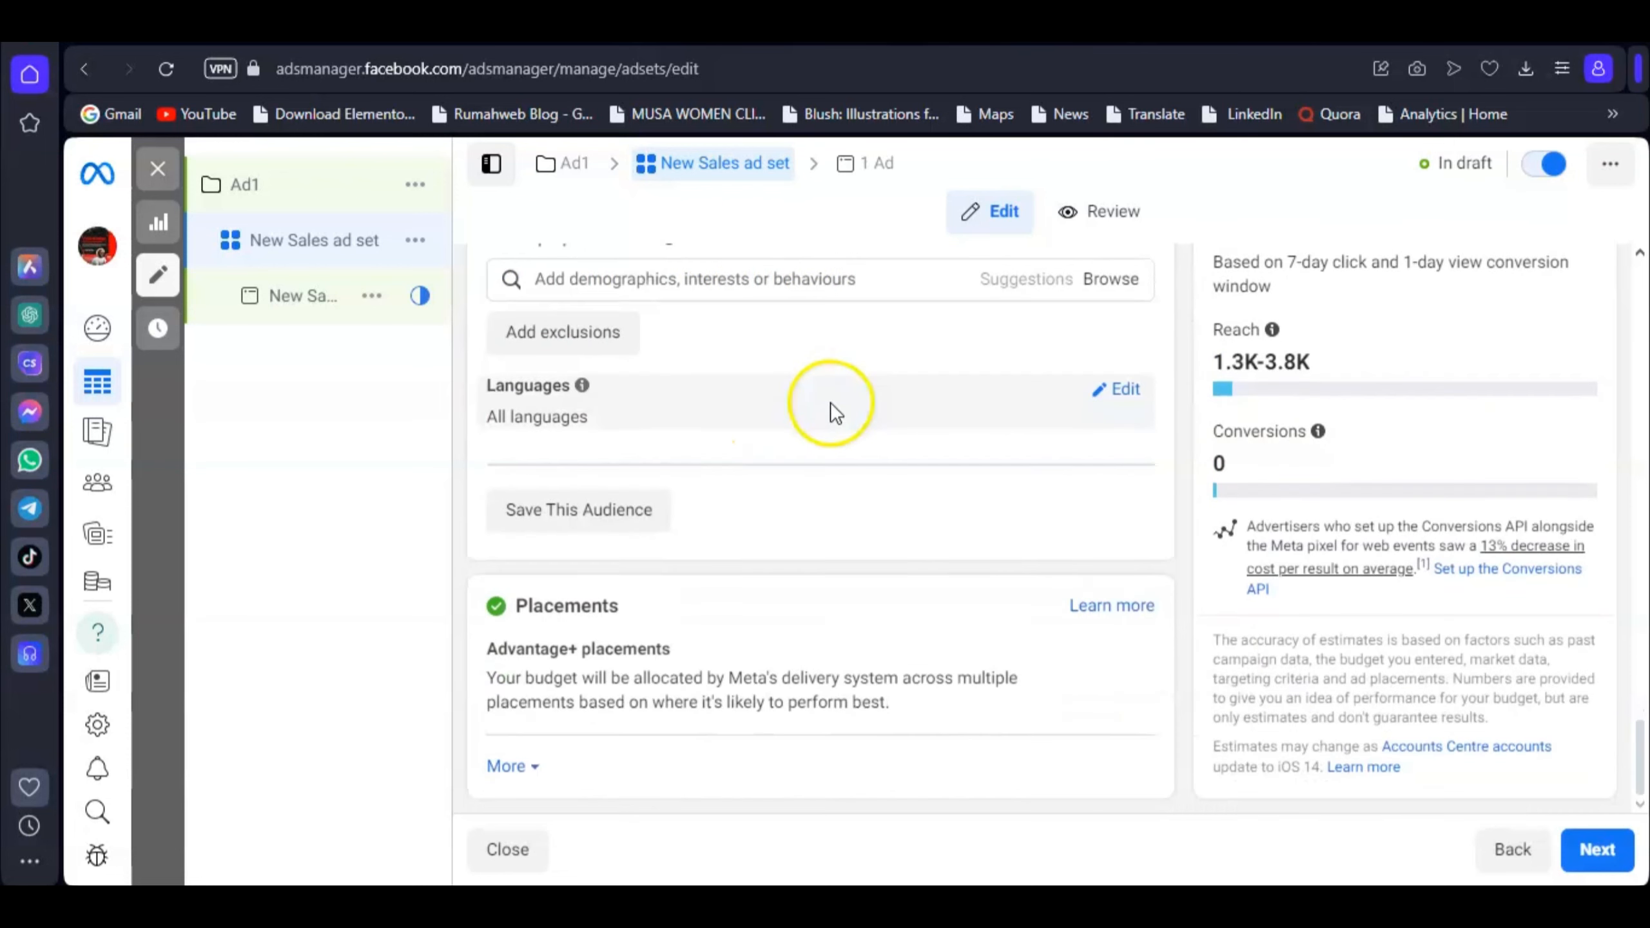
# Step: Continue to the New Sales ad with manual upload as the creative source
pyautogui.click(1602, 852)
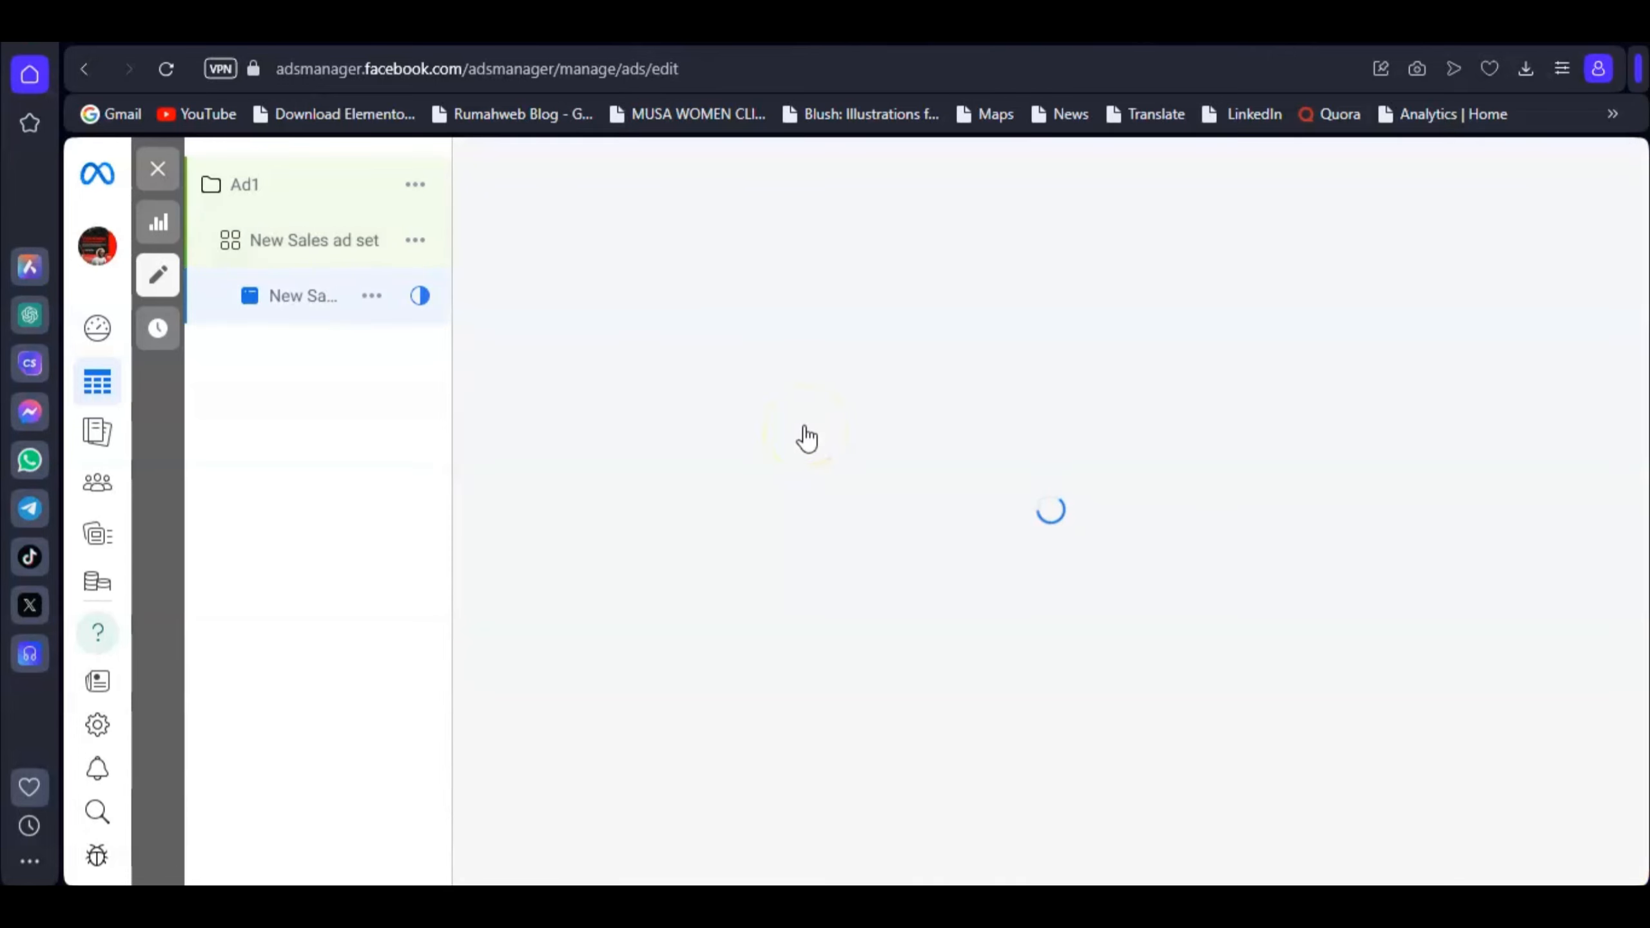
pyautogui.click(761, 443)
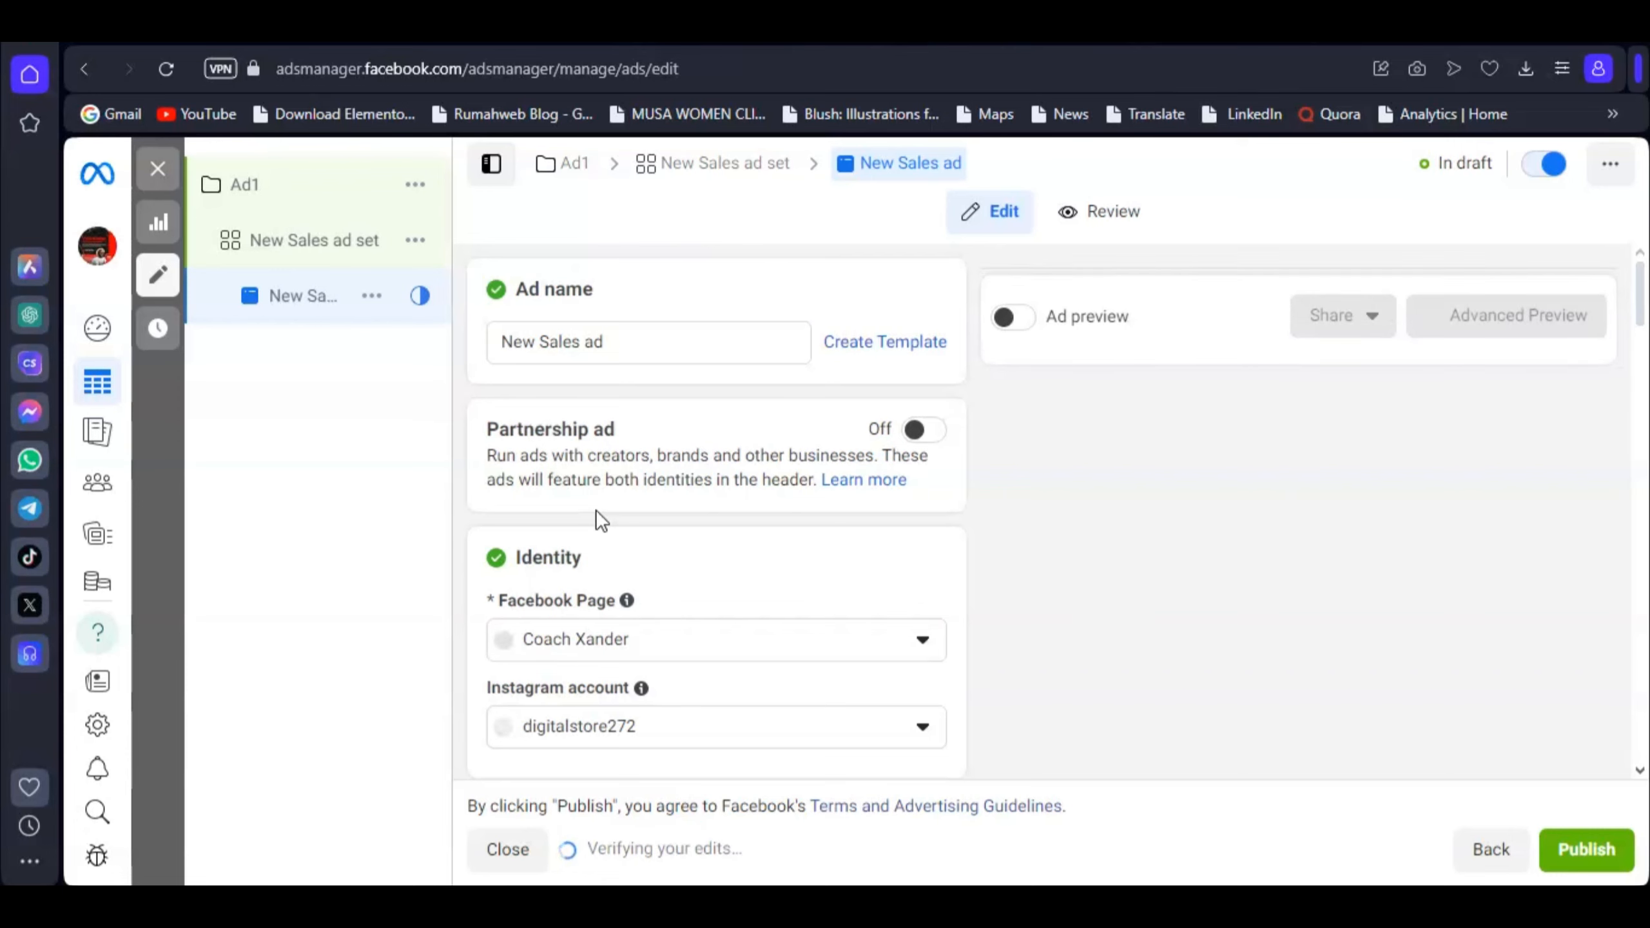
pyautogui.click(620, 483)
pyautogui.scroll(-6, 820, 328)
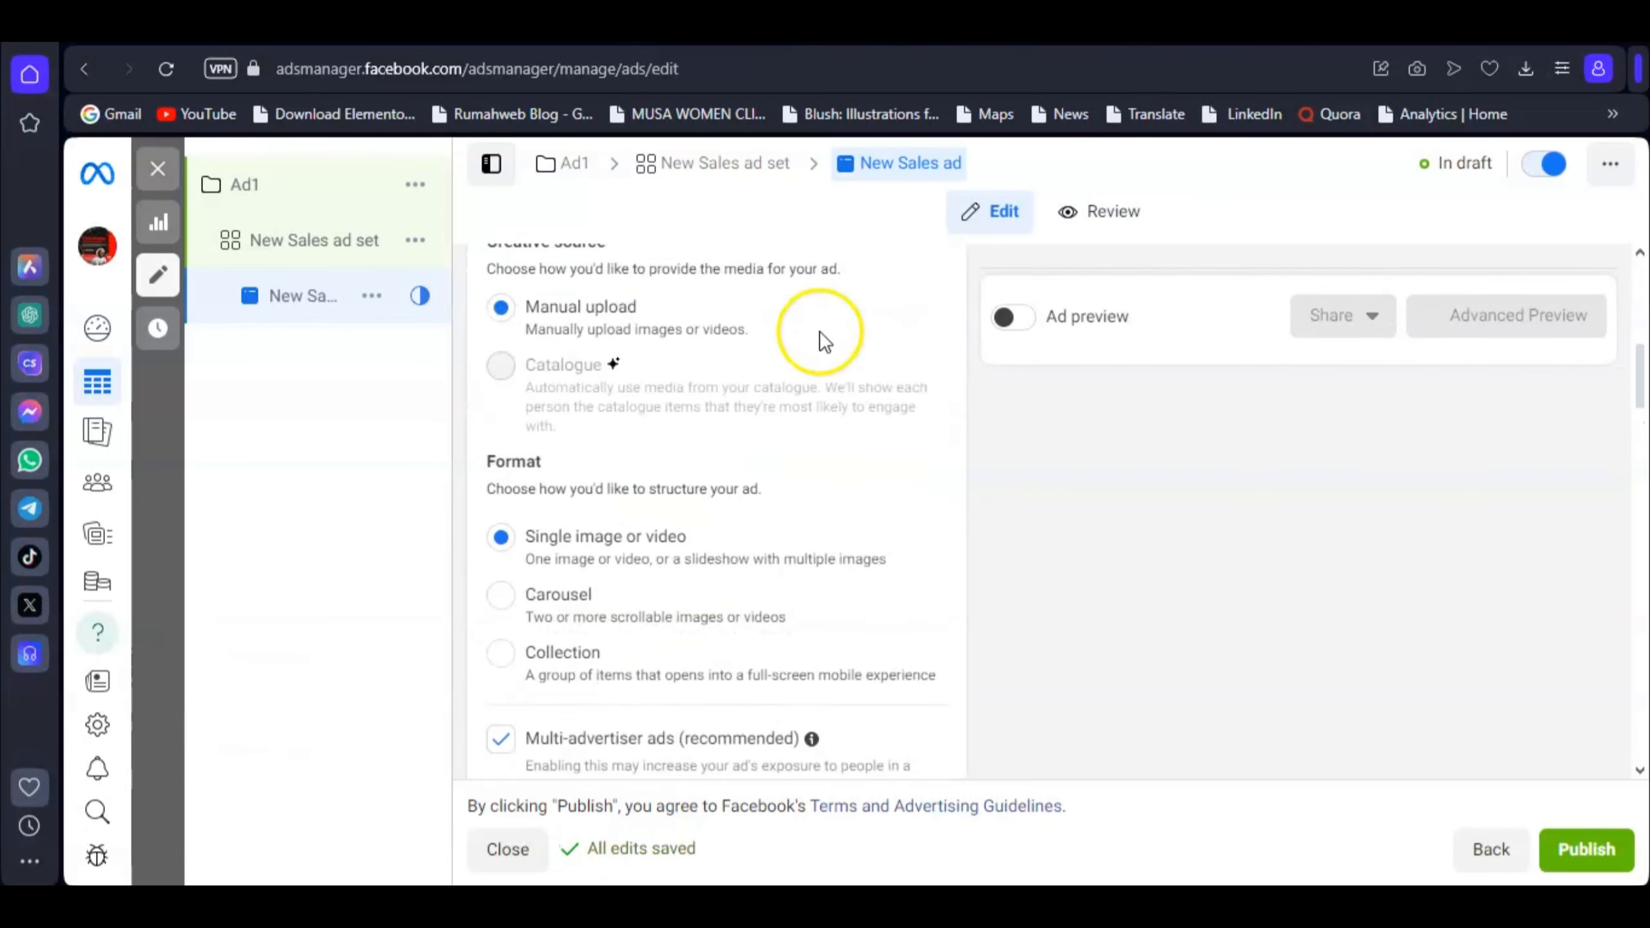
pyautogui.scroll(6, 820, 329)
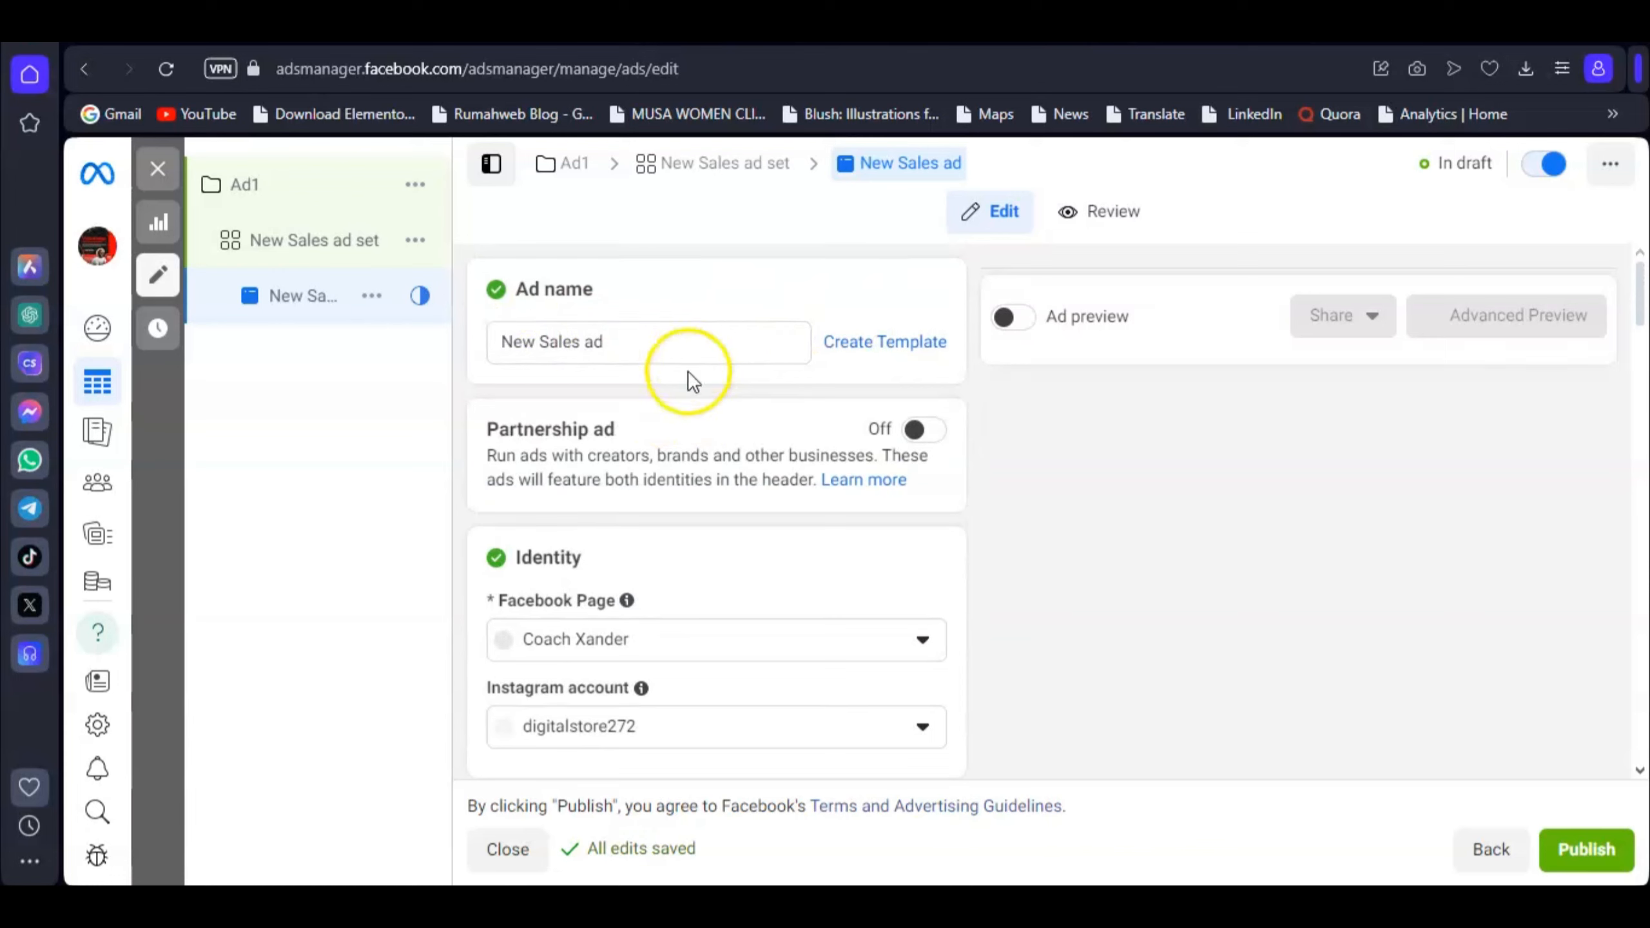
# Step: Dismiss the recommendation pop-ups and keep the Single image or video format
pyautogui.scroll(-12, 685, 479)
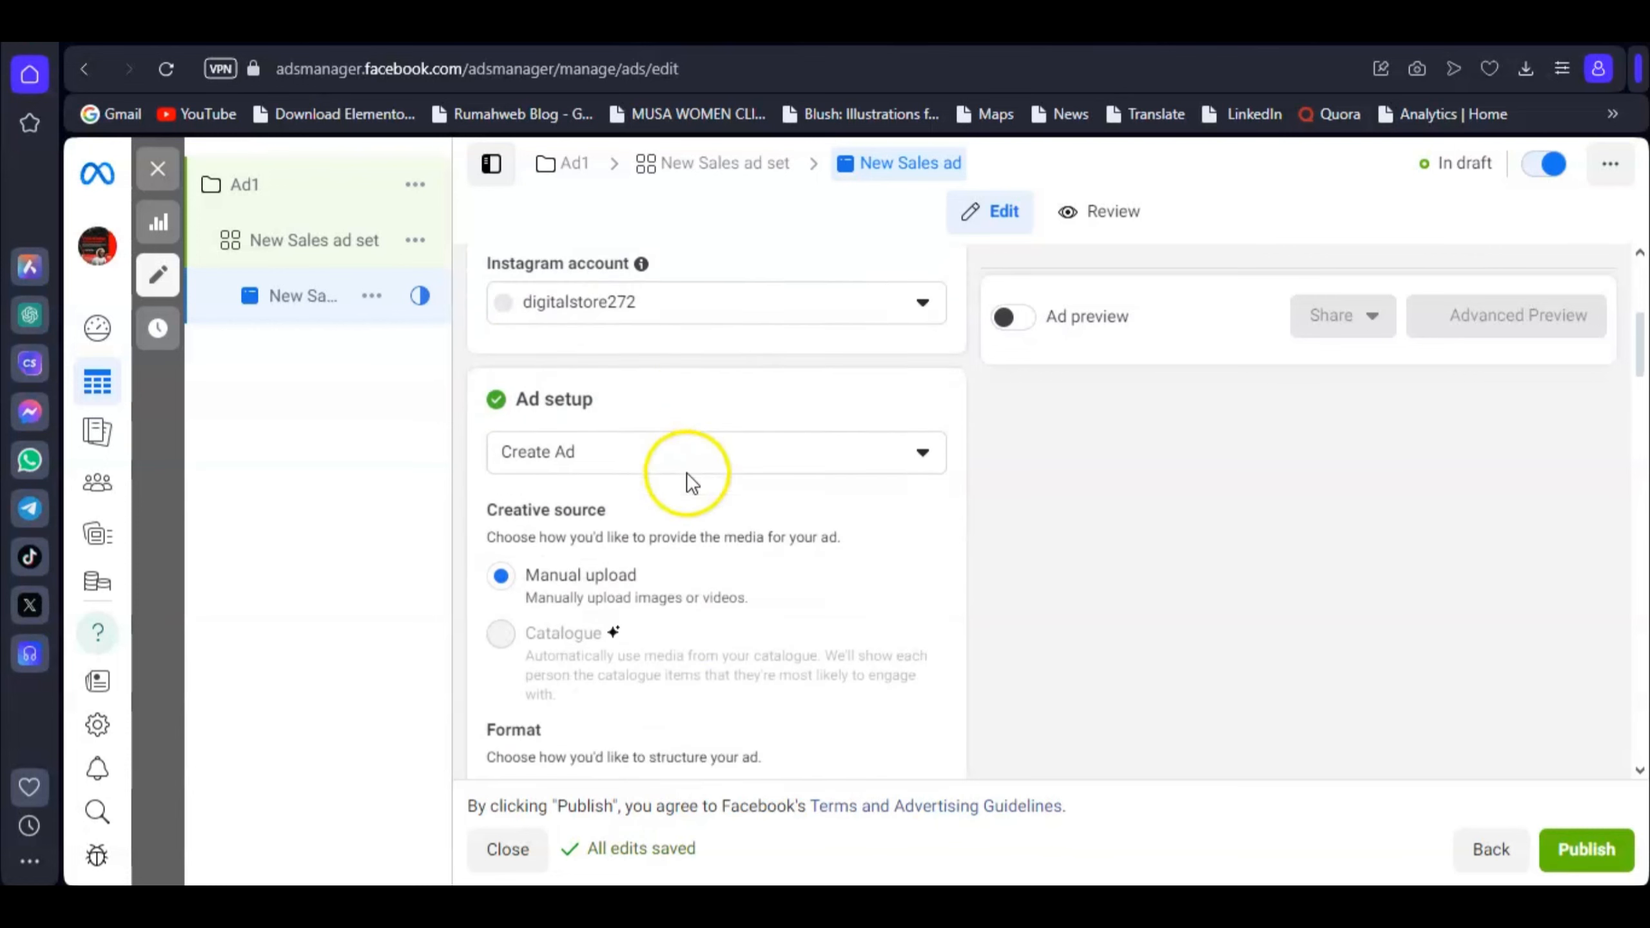
pyautogui.click(528, 582)
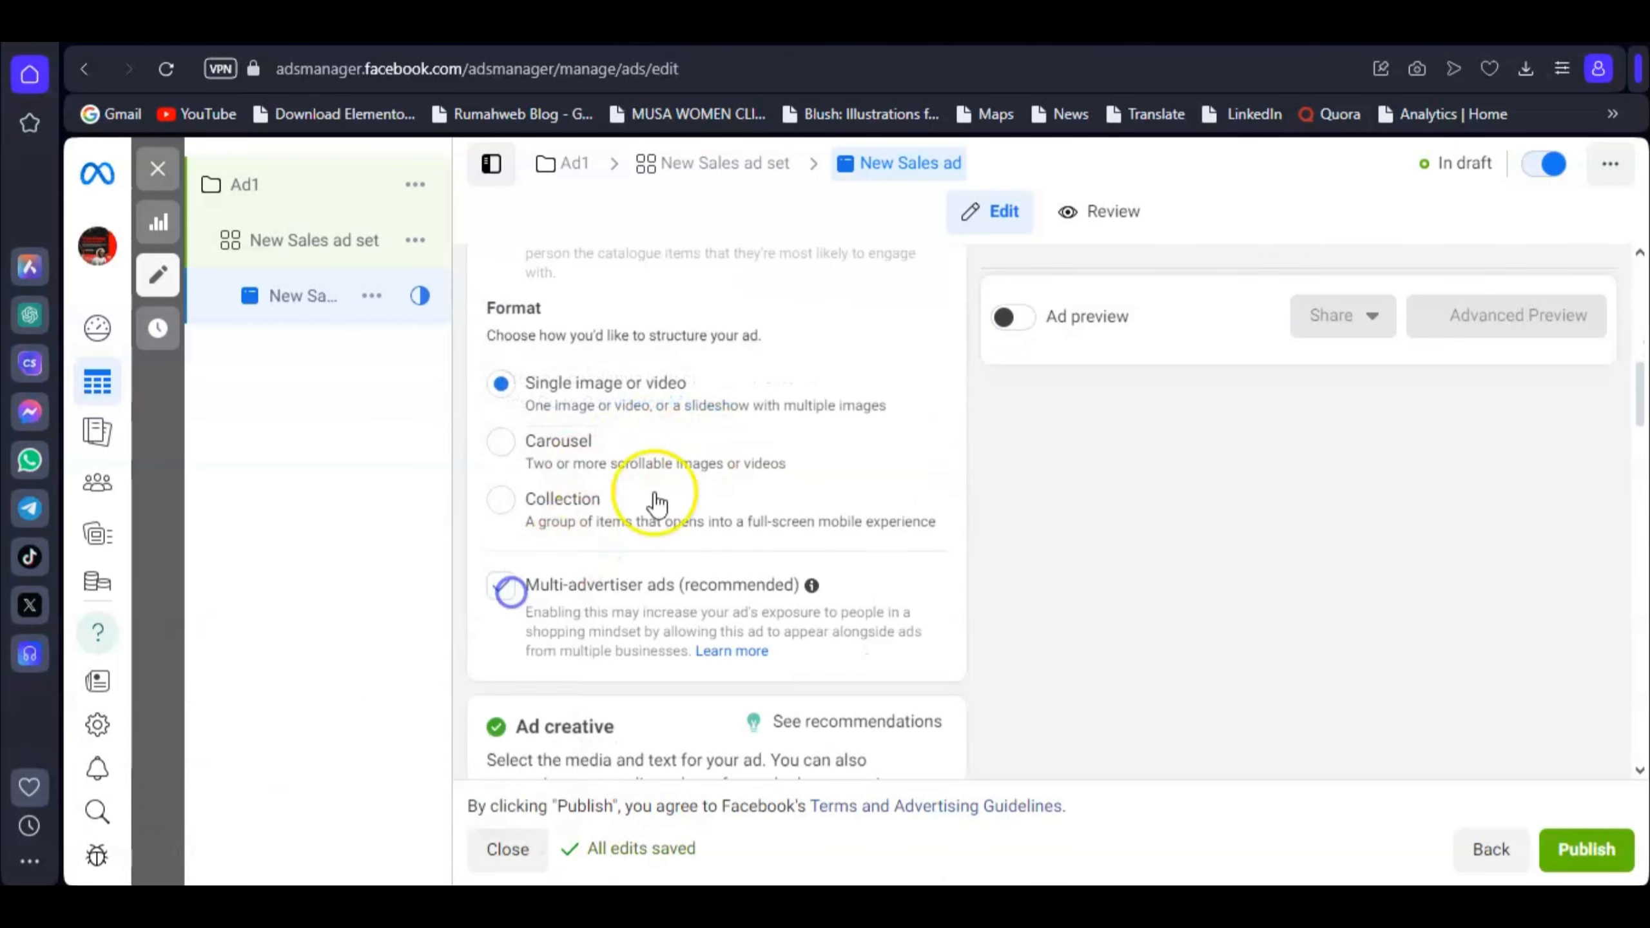
pyautogui.scroll(-5, 656, 501)
pyautogui.click(535, 498)
pyautogui.scroll(5, 693, 472)
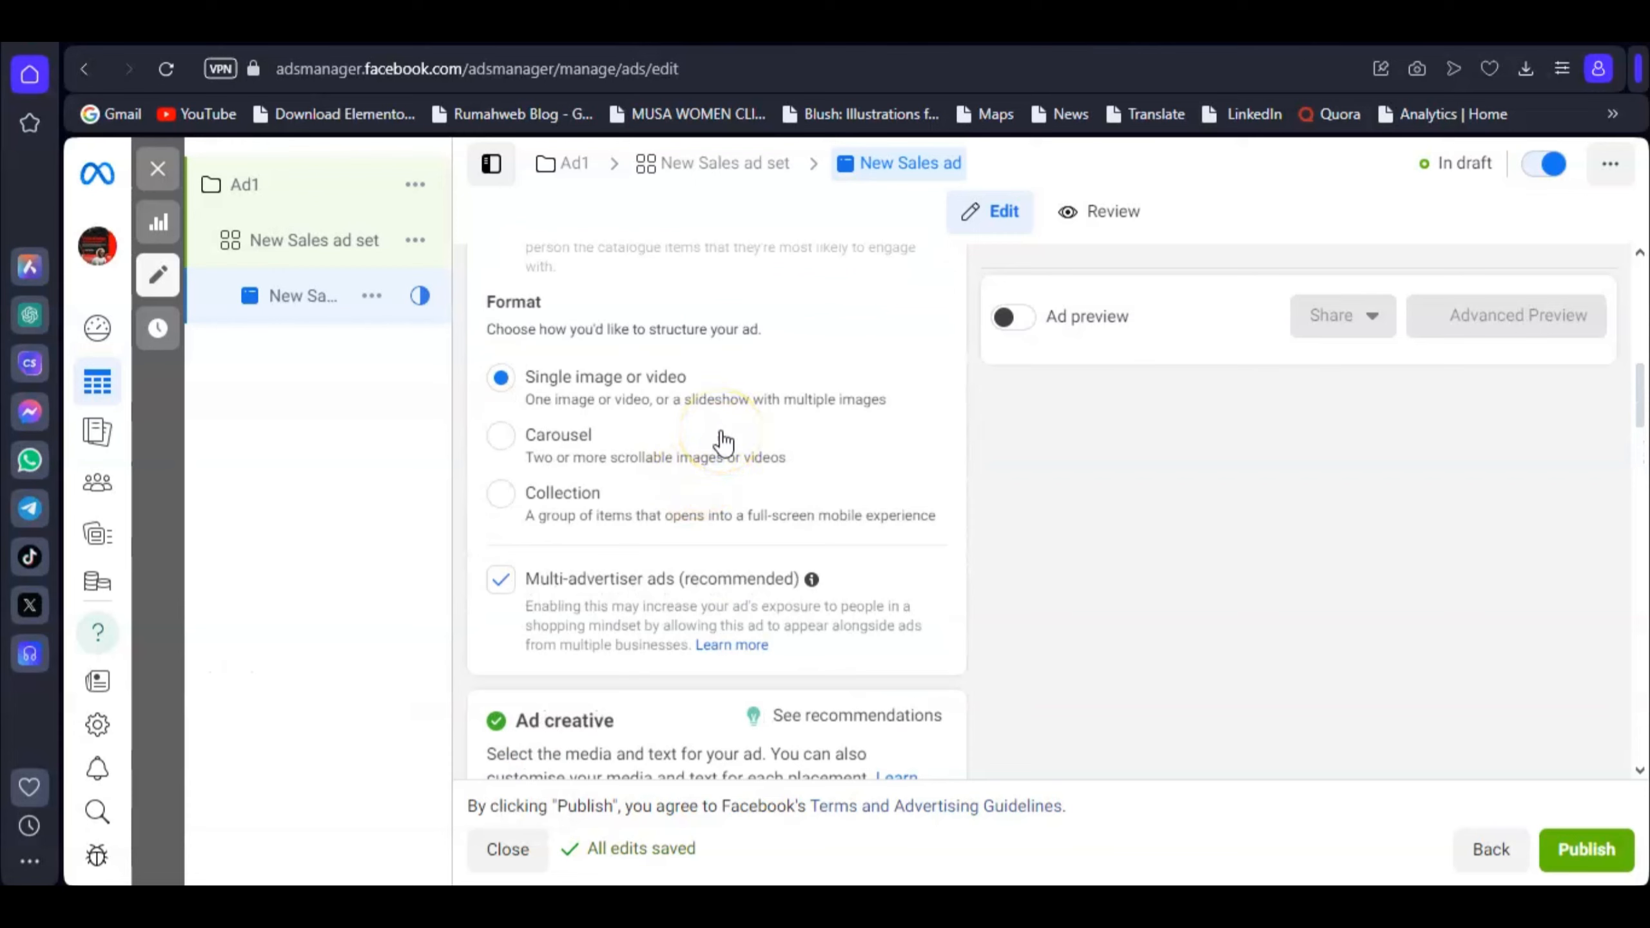
pyautogui.scroll(-8, 650, 416)
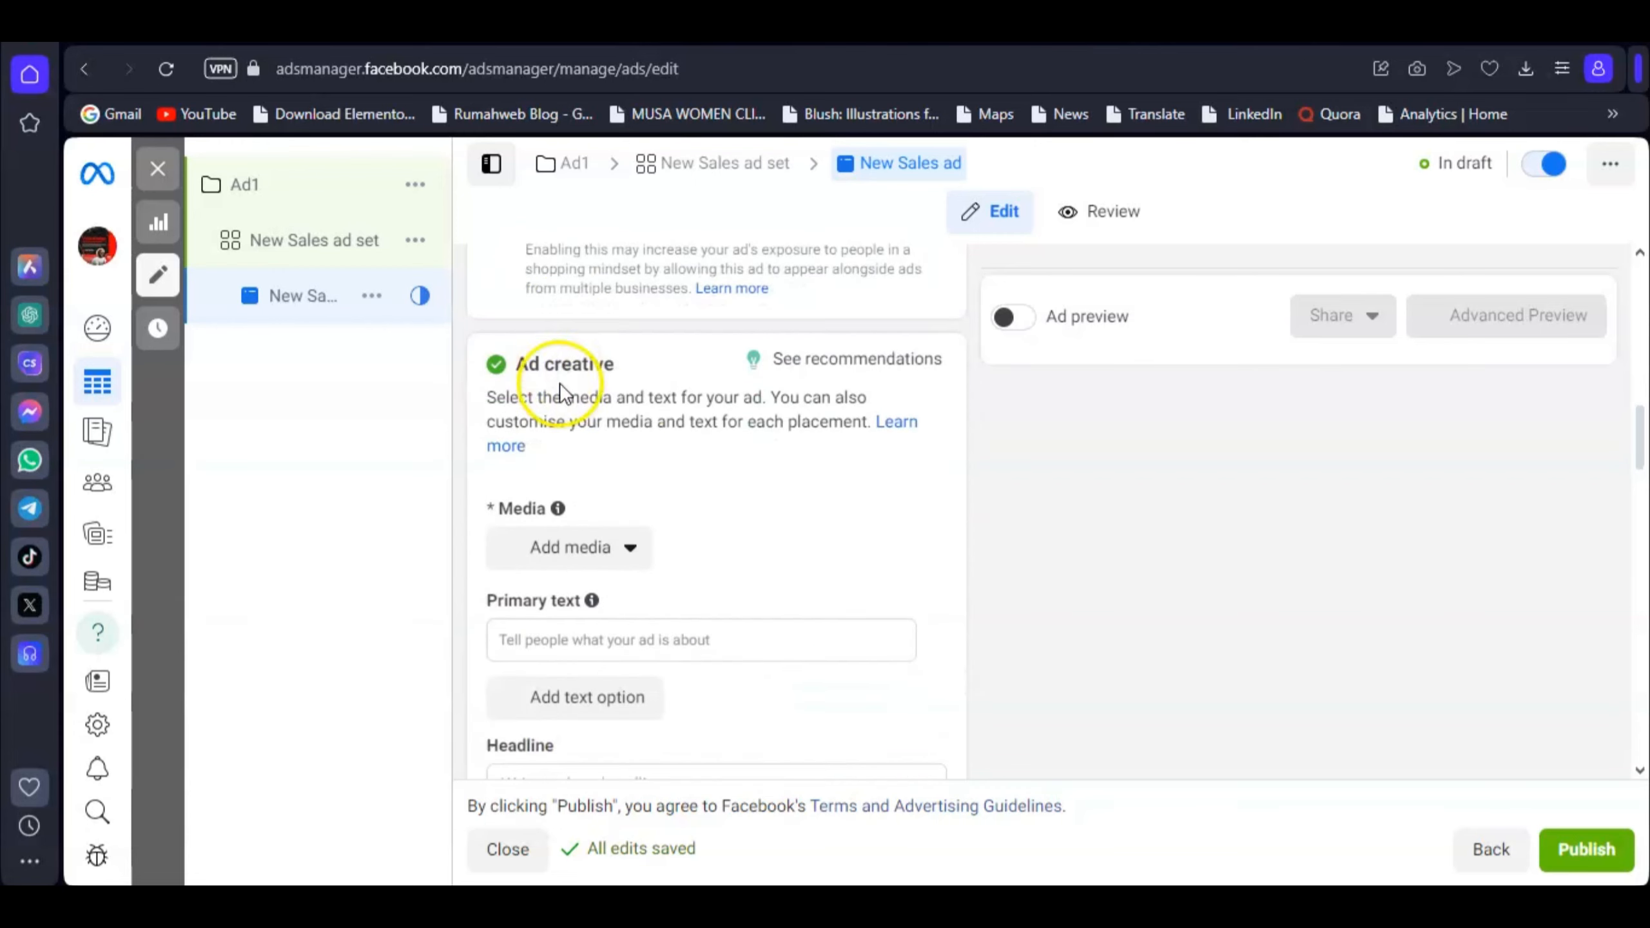
pyautogui.scroll(2, 646, 386)
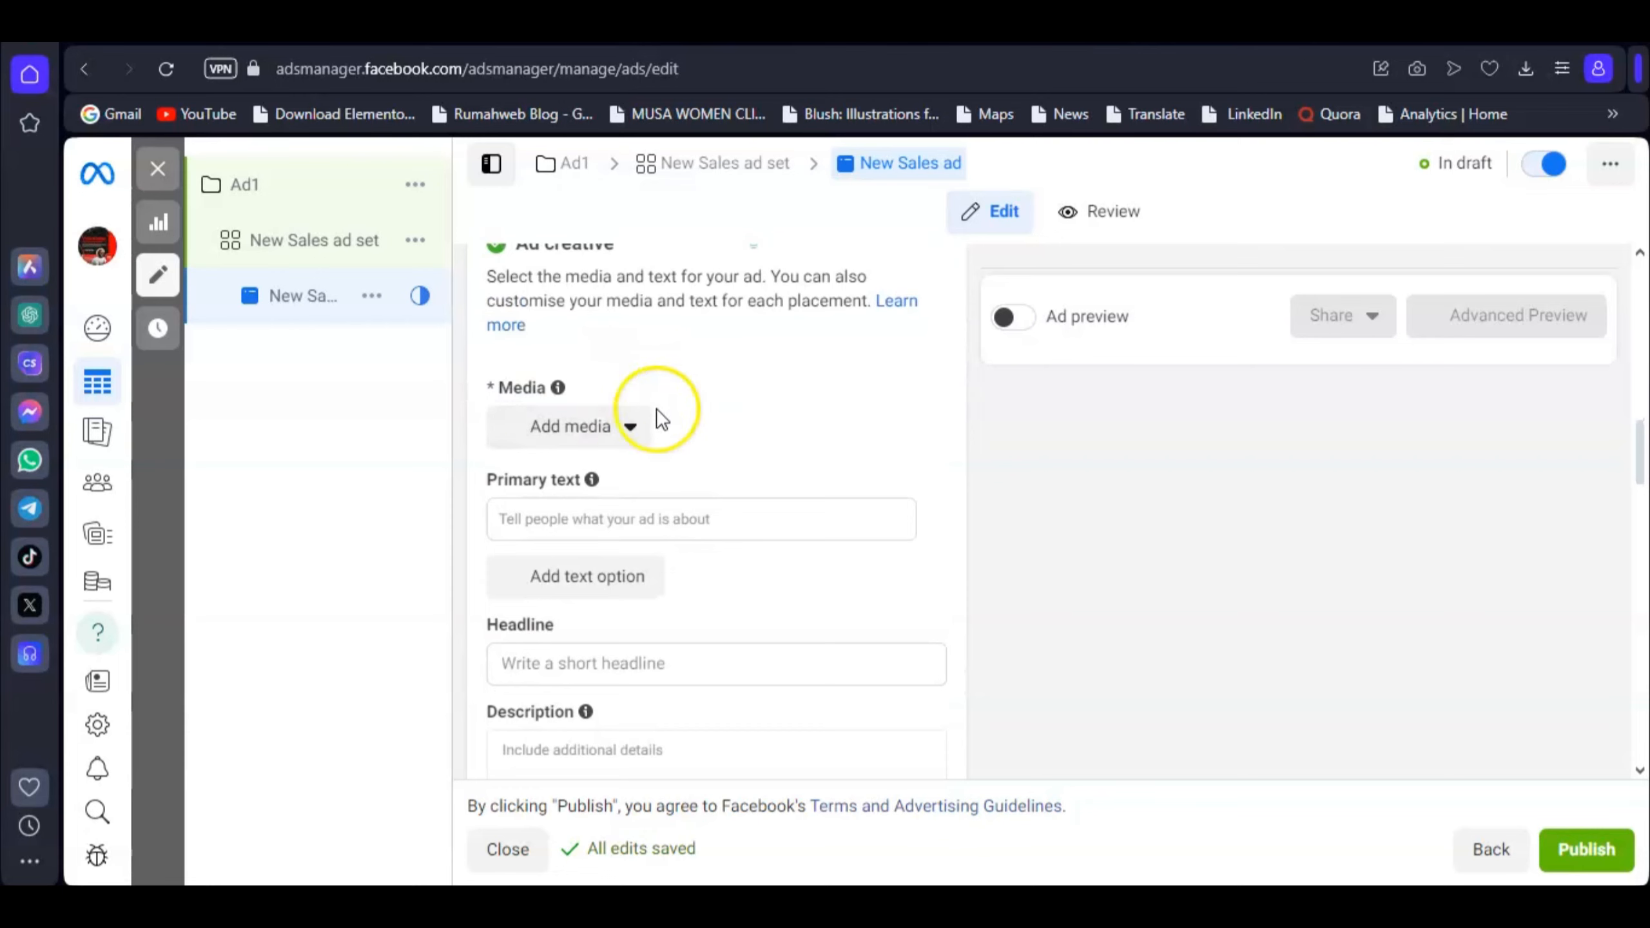
pyautogui.scroll(4, 656, 409)
pyautogui.scroll(-2, 715, 604)
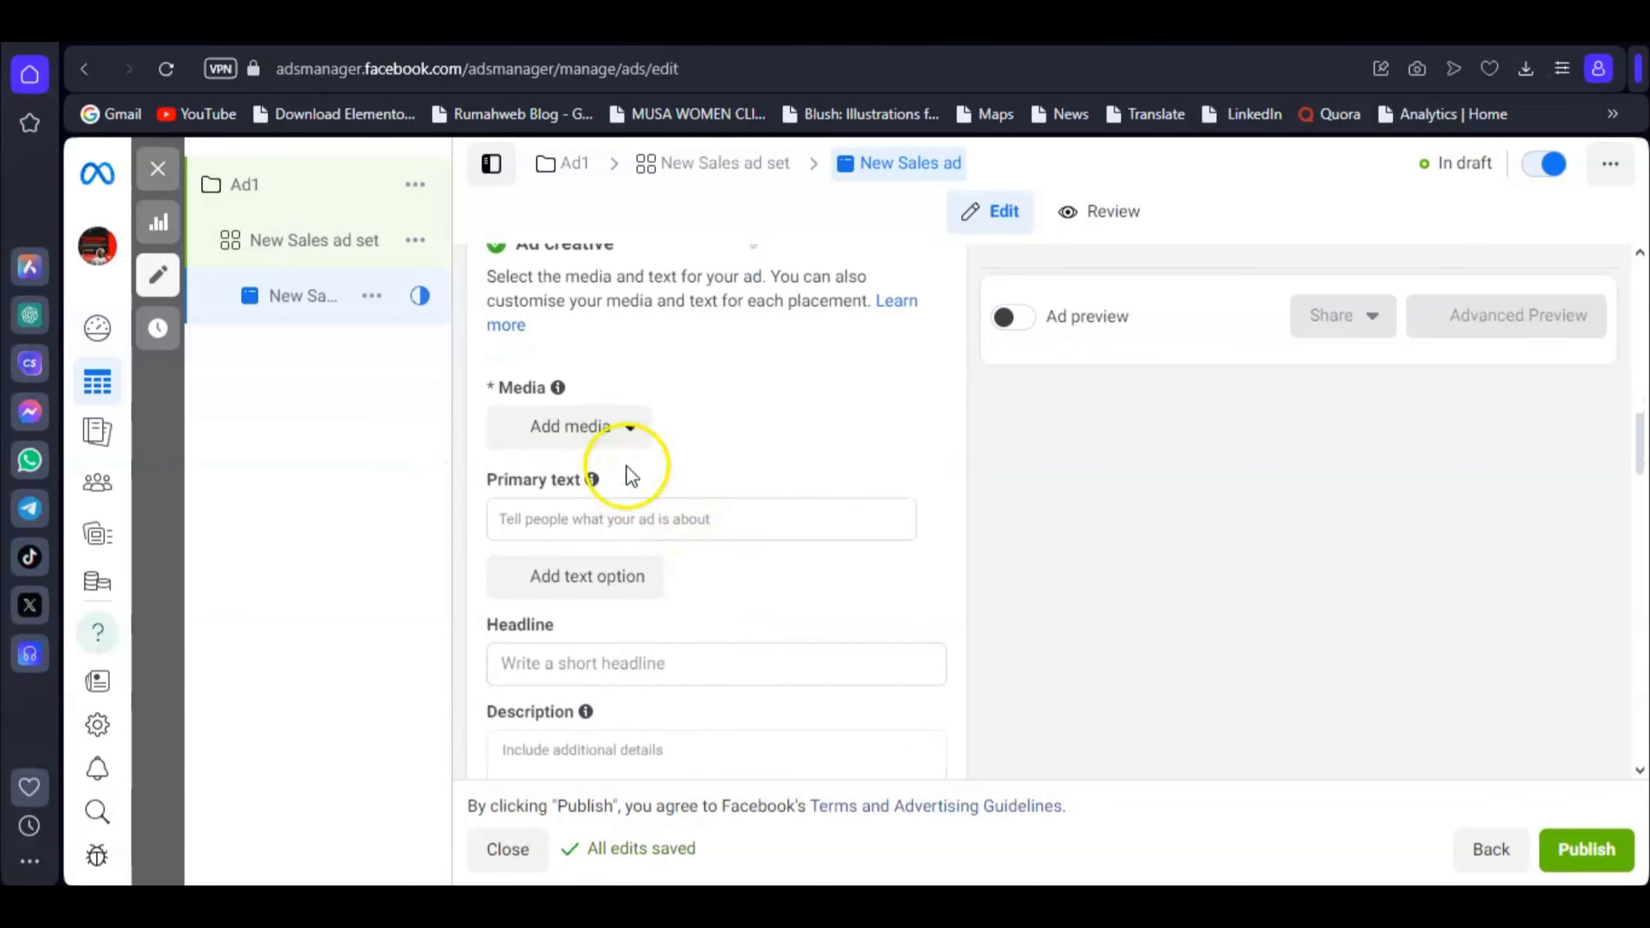
pyautogui.click(627, 428)
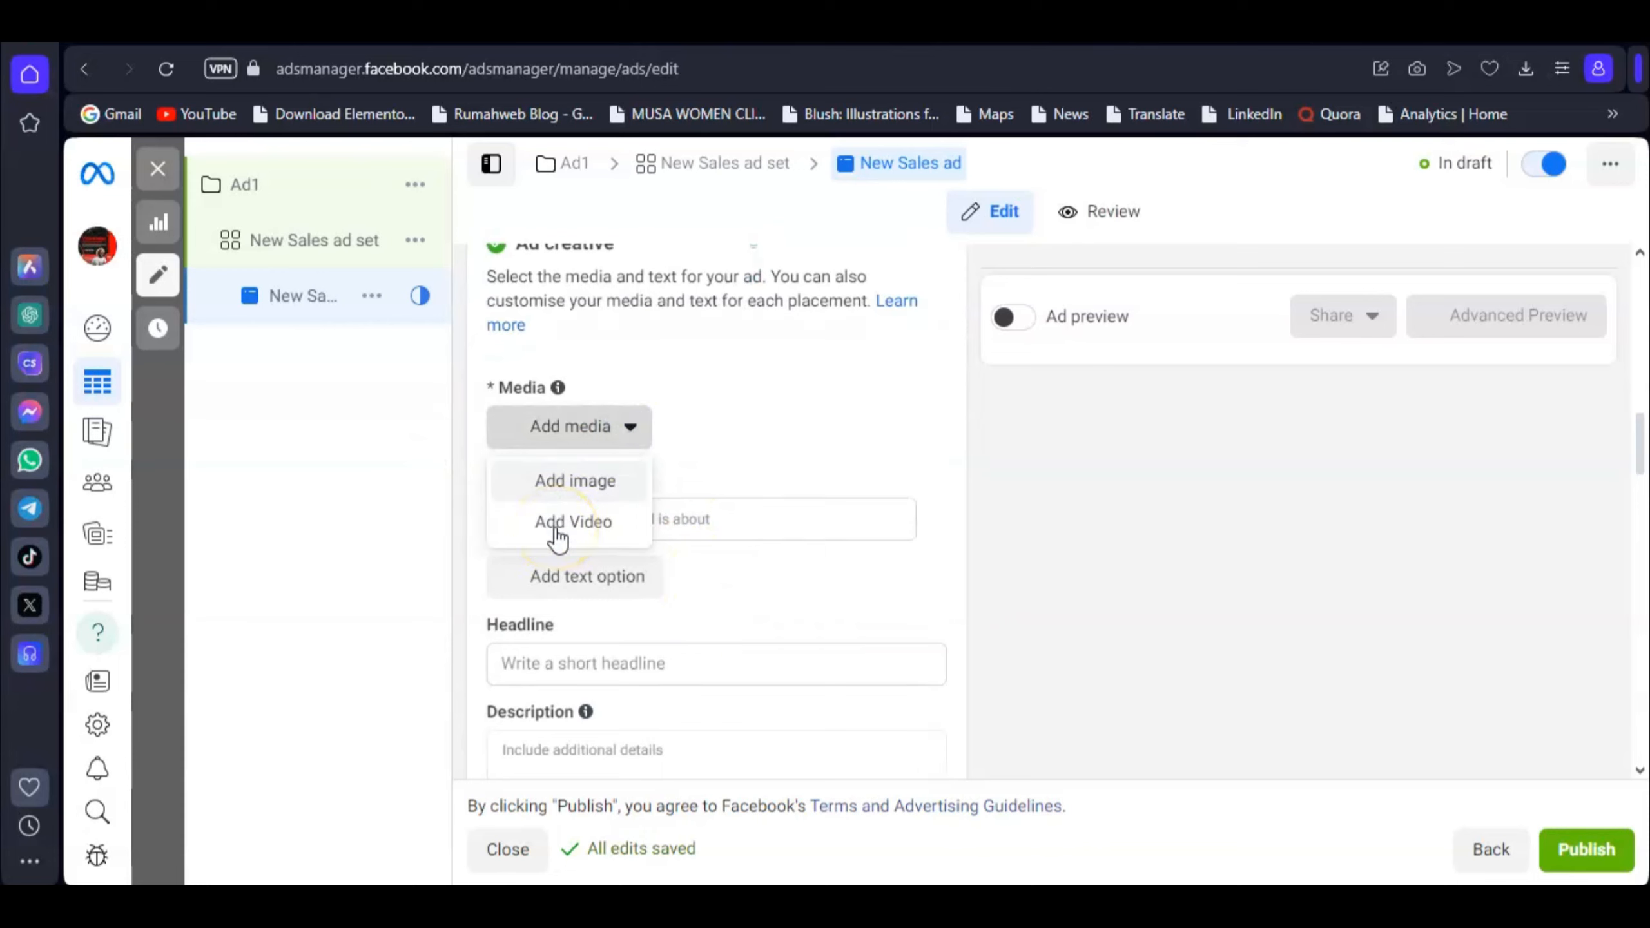
pyautogui.click(479, 479)
pyautogui.click(523, 519)
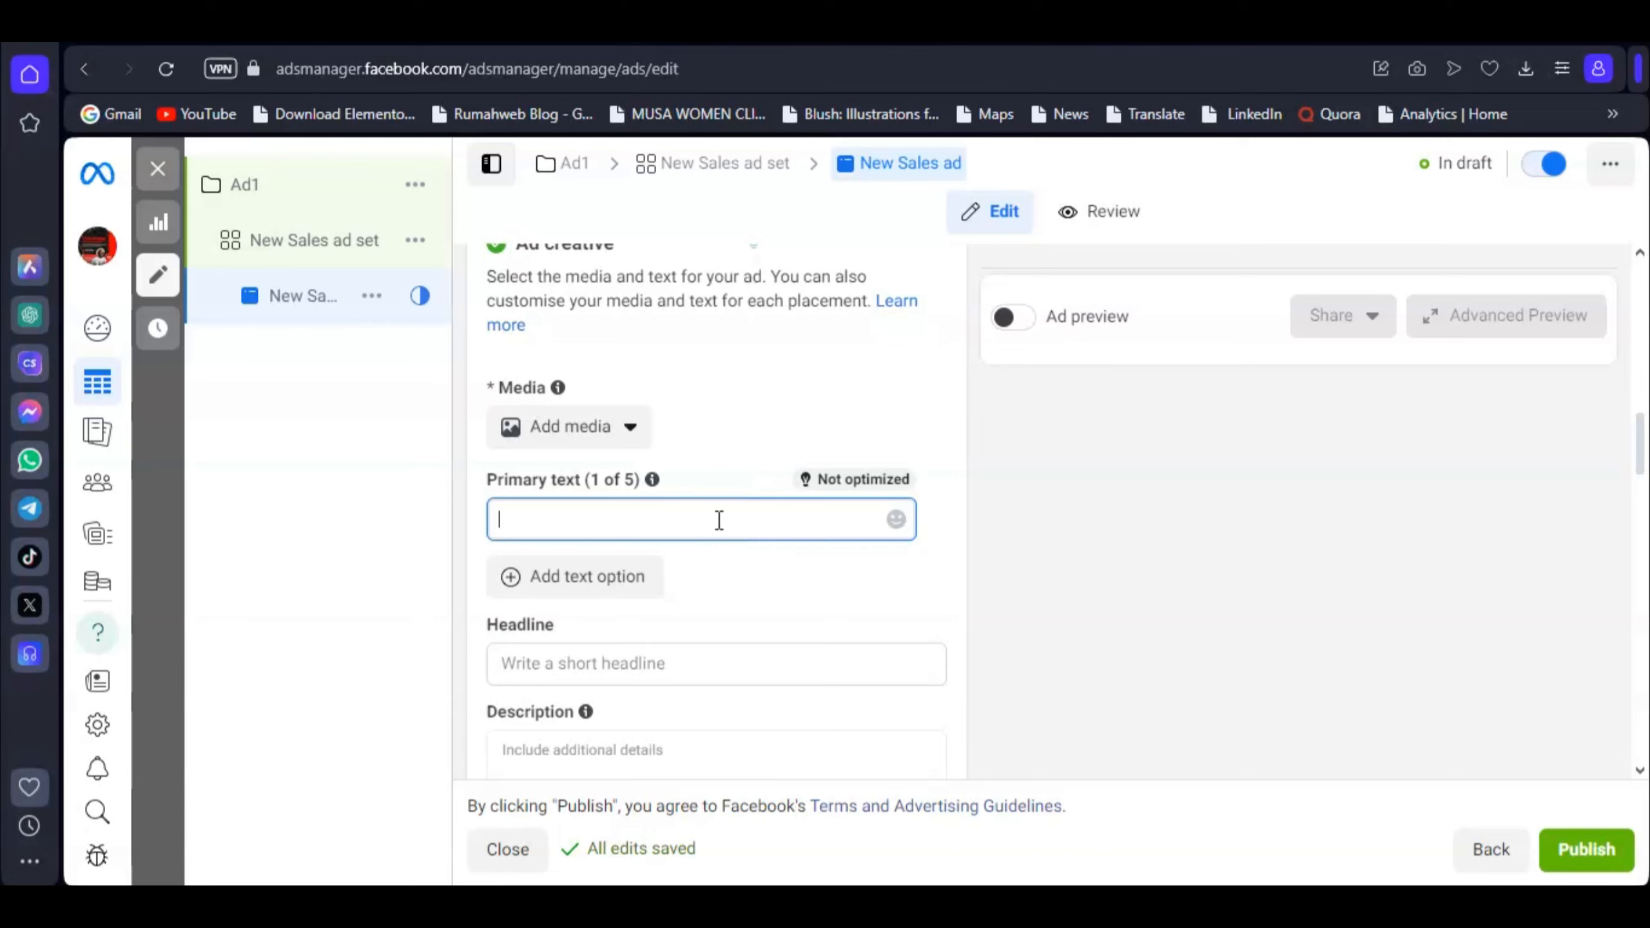
pyautogui.scroll(-3, 719, 520)
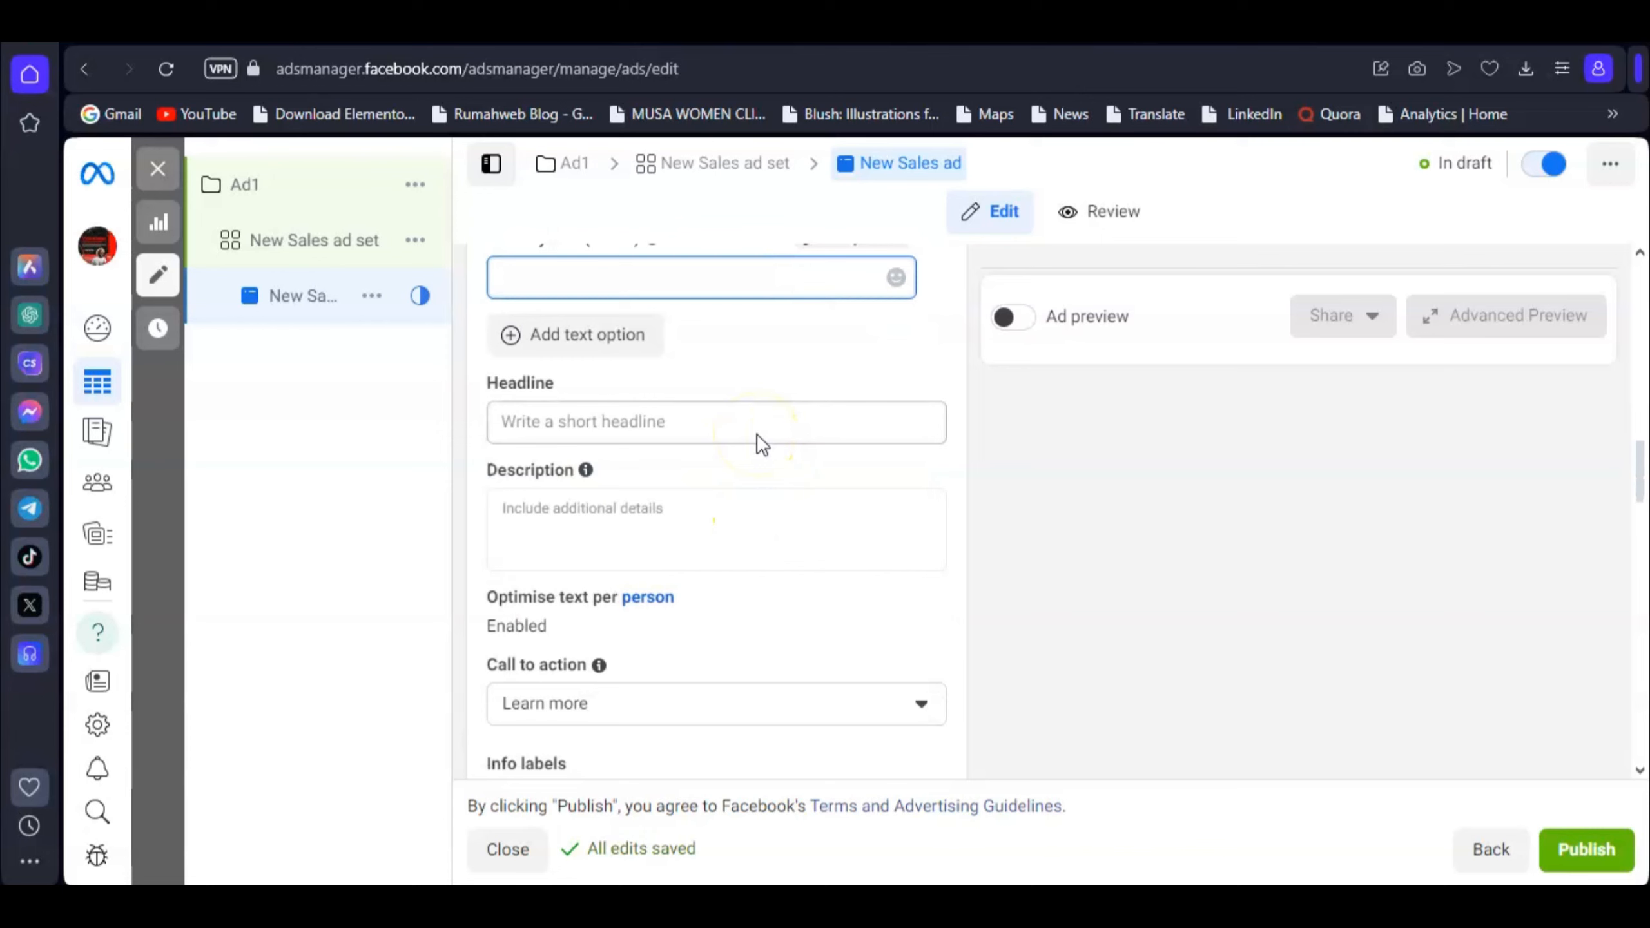
pyautogui.scroll(-4, 762, 444)
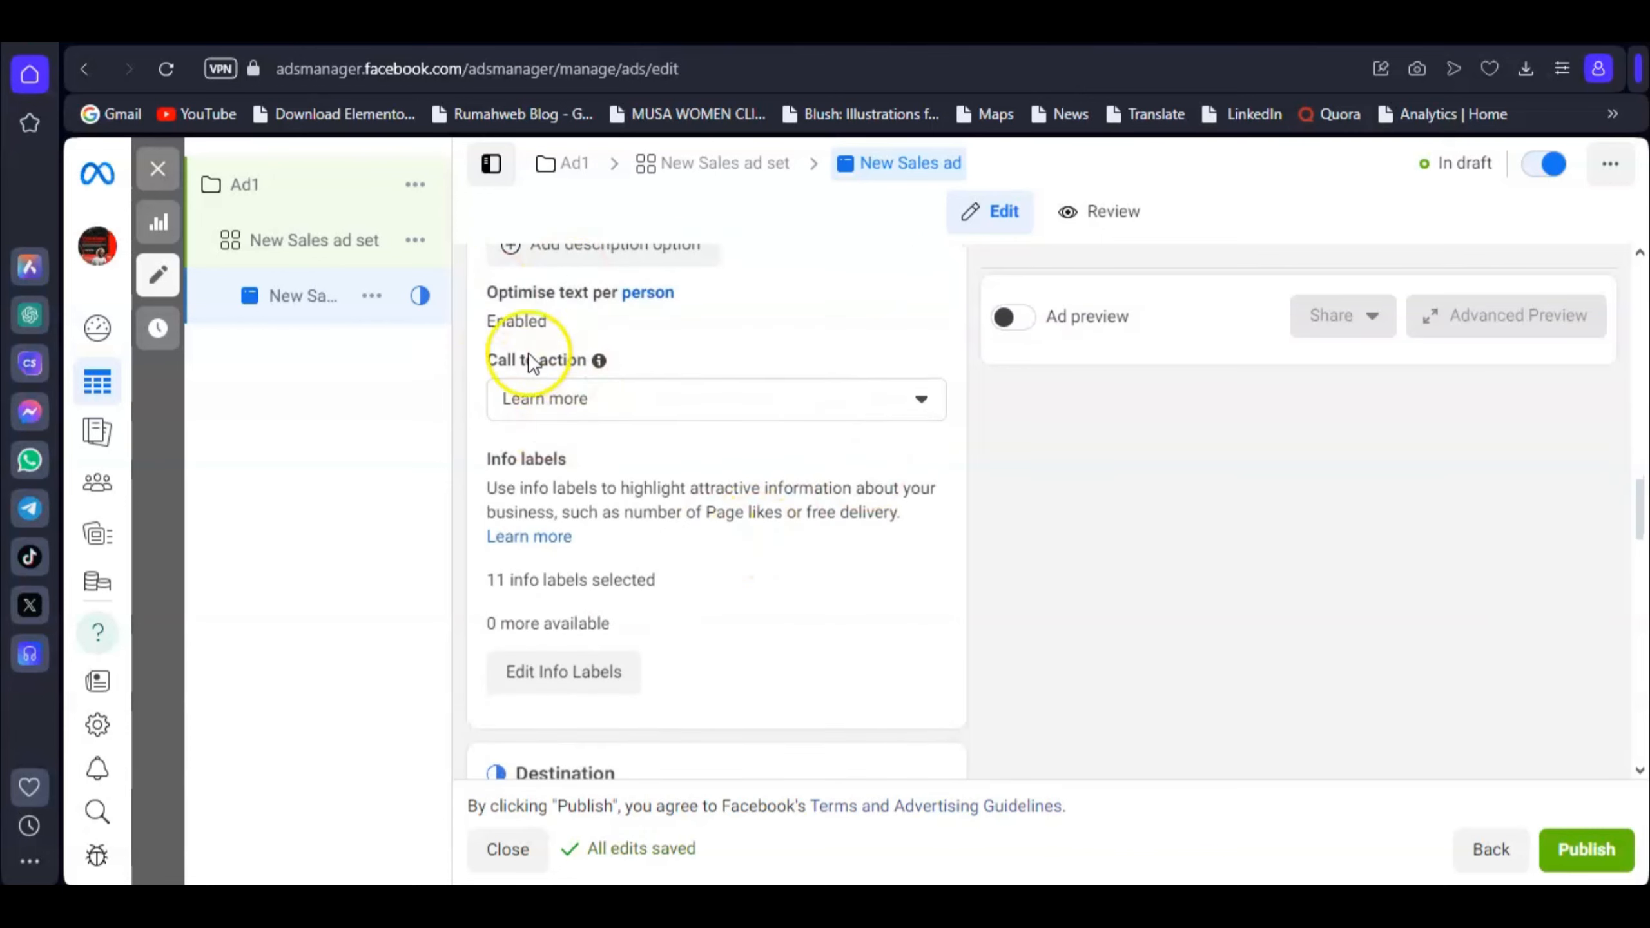
pyautogui.click(671, 413)
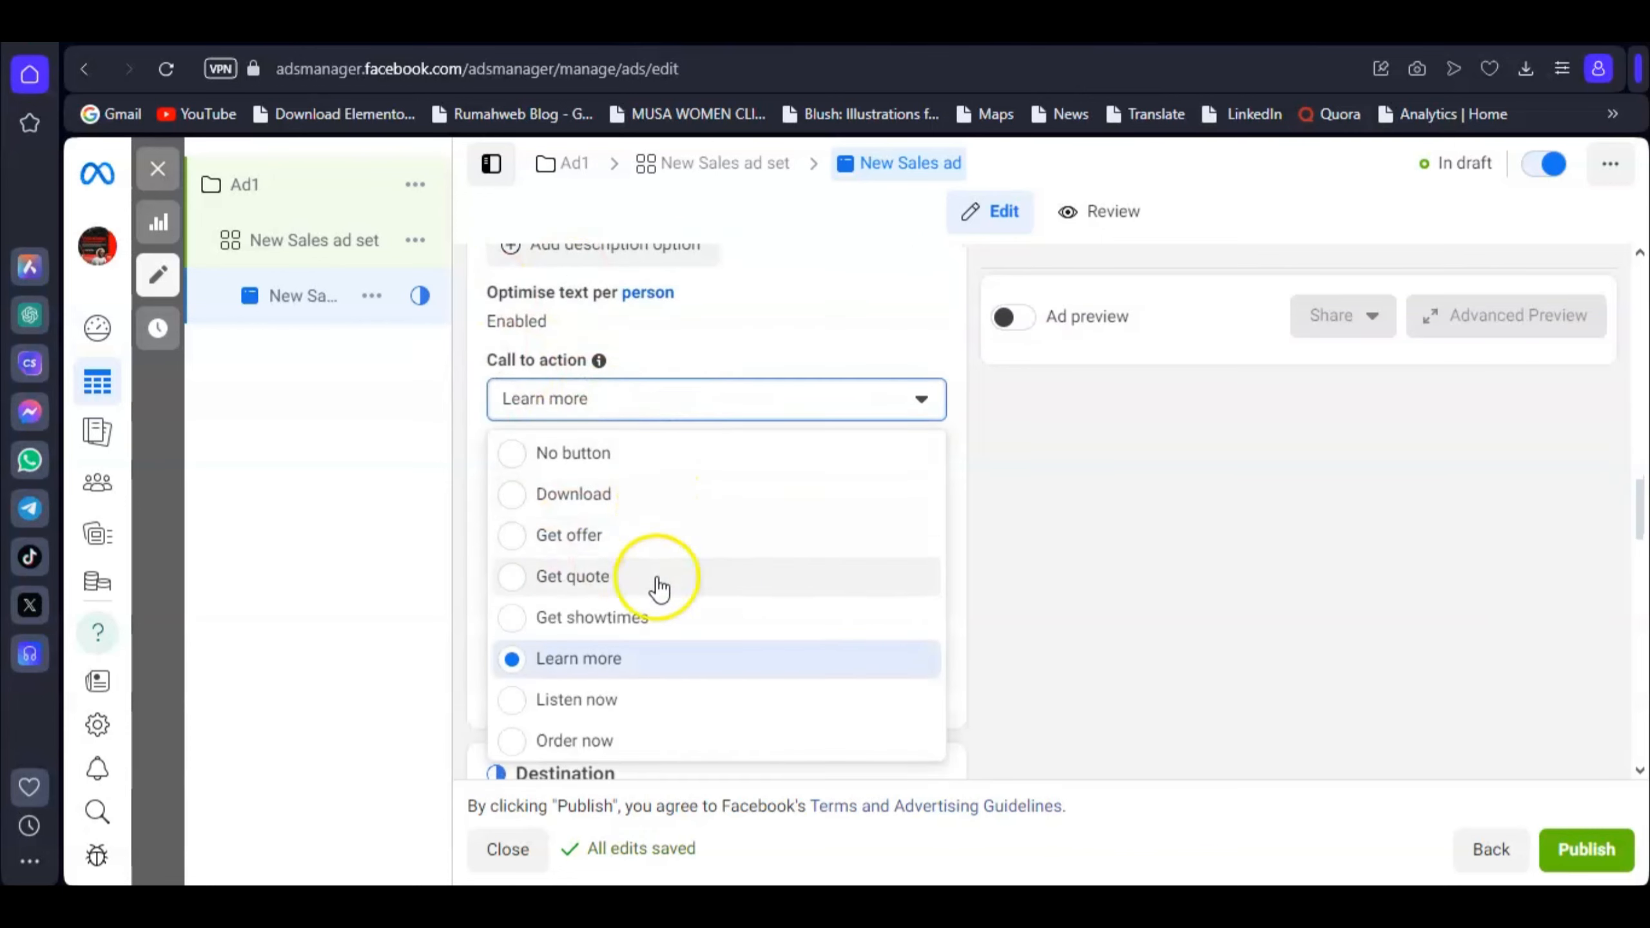
pyautogui.scroll(-5, 660, 599)
pyautogui.scroll(2, 663, 611)
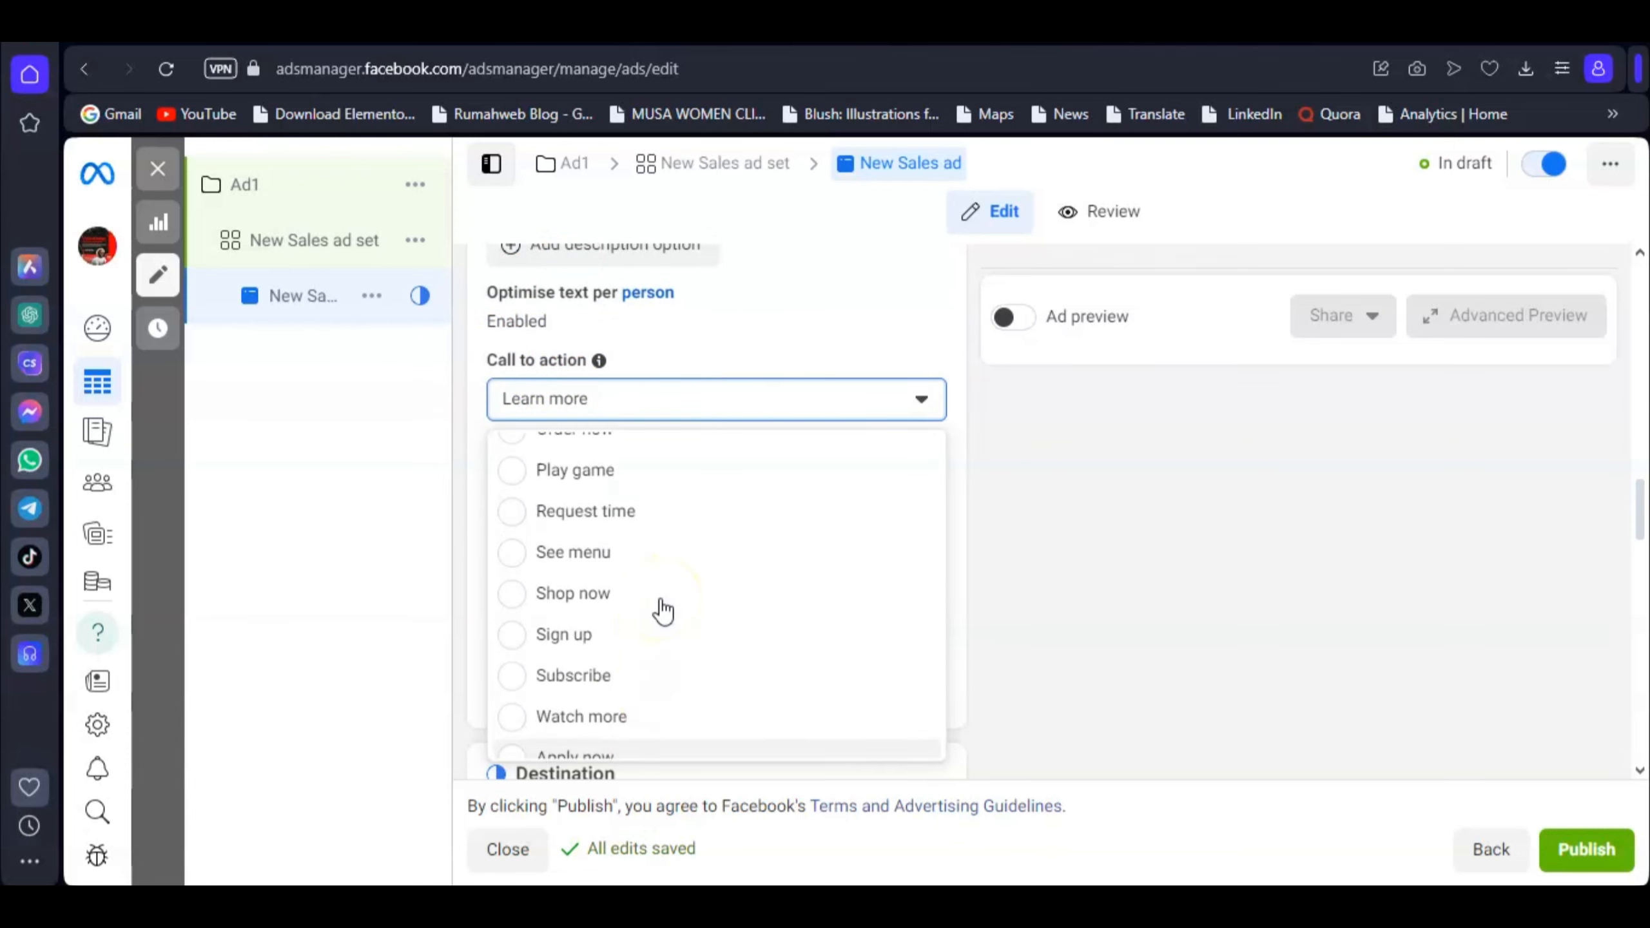
pyautogui.scroll(3, 662, 611)
pyautogui.click(760, 344)
pyautogui.scroll(-5, 614, 532)
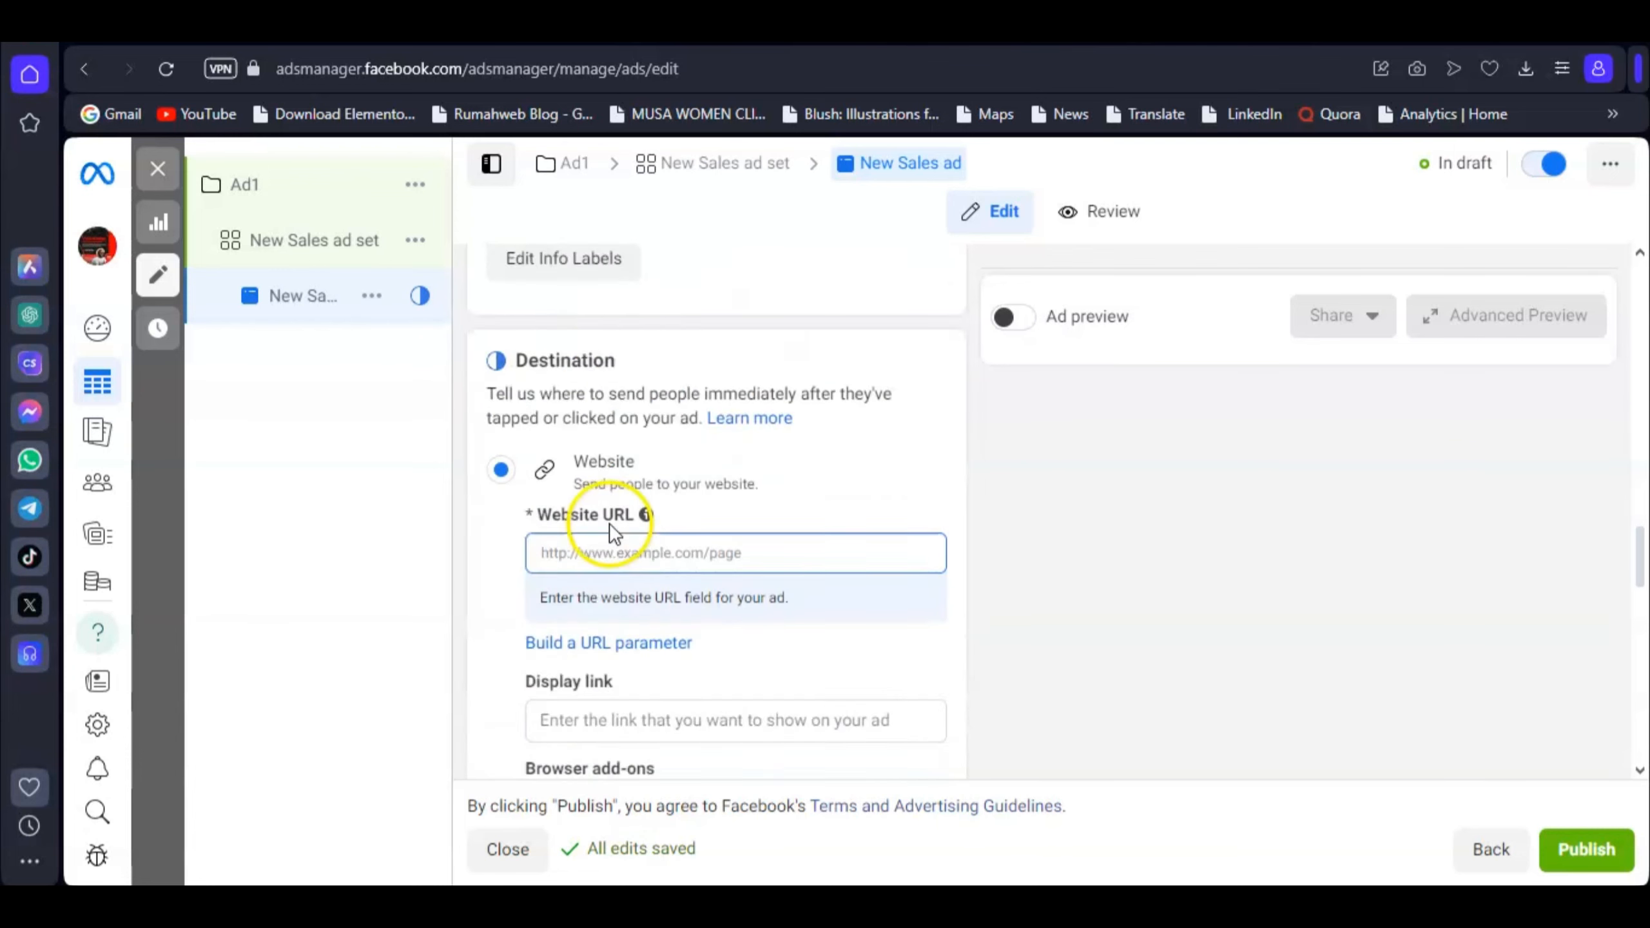
pyautogui.scroll(-4, 609, 524)
pyautogui.scroll(3, 675, 481)
pyautogui.click(602, 481)
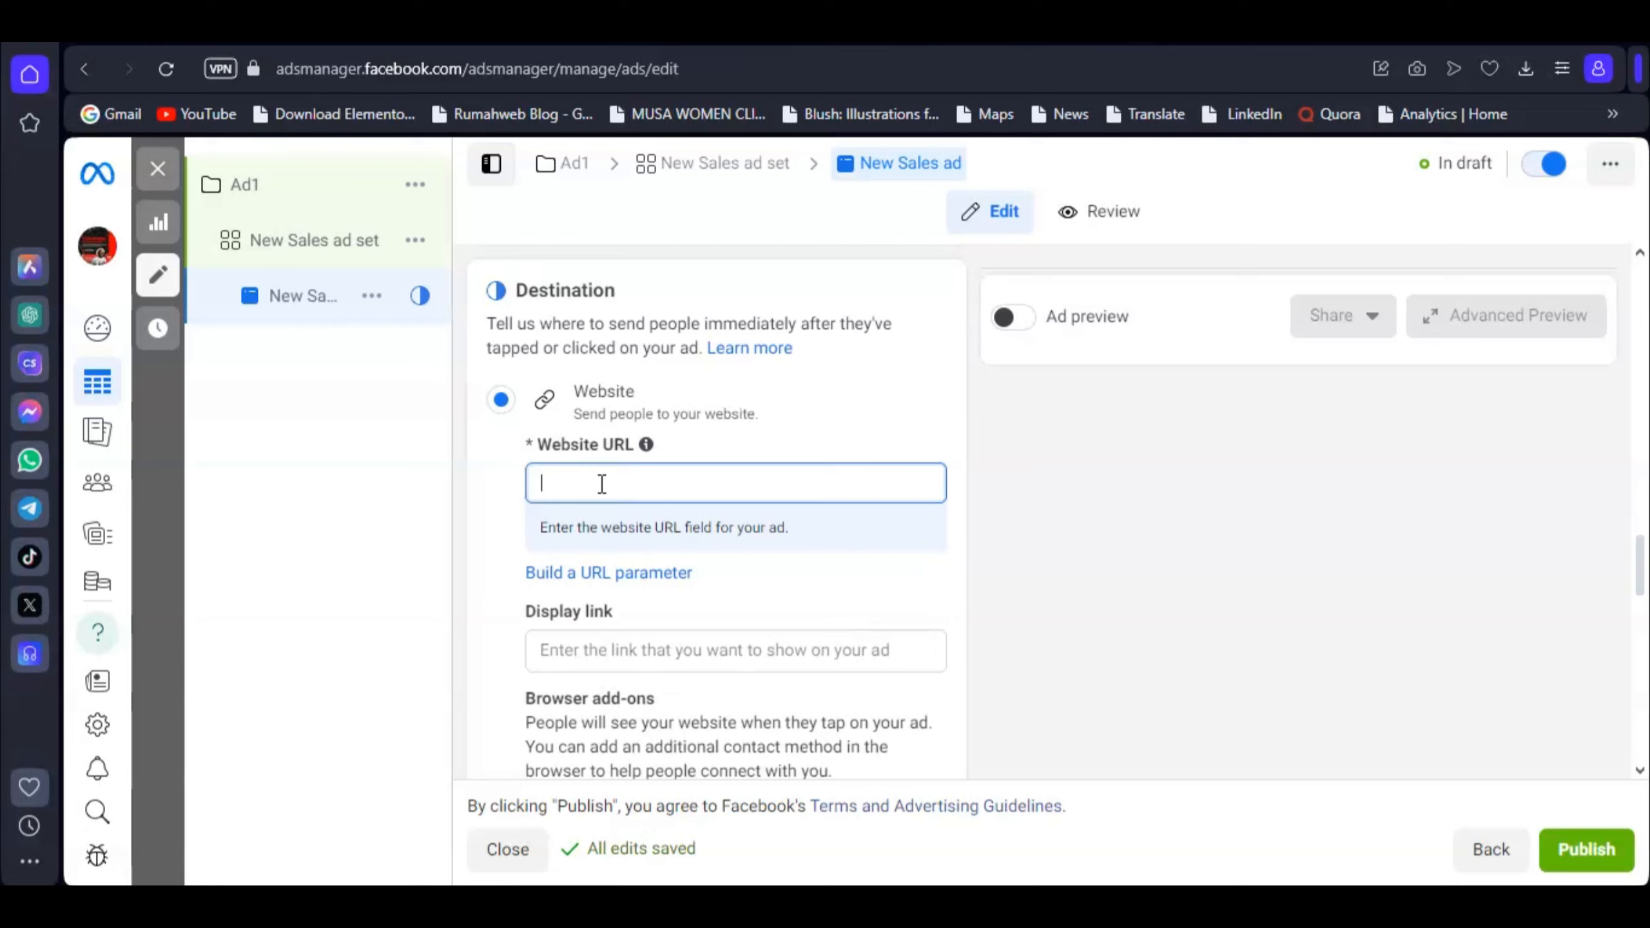
pyautogui.scroll(-7, 602, 484)
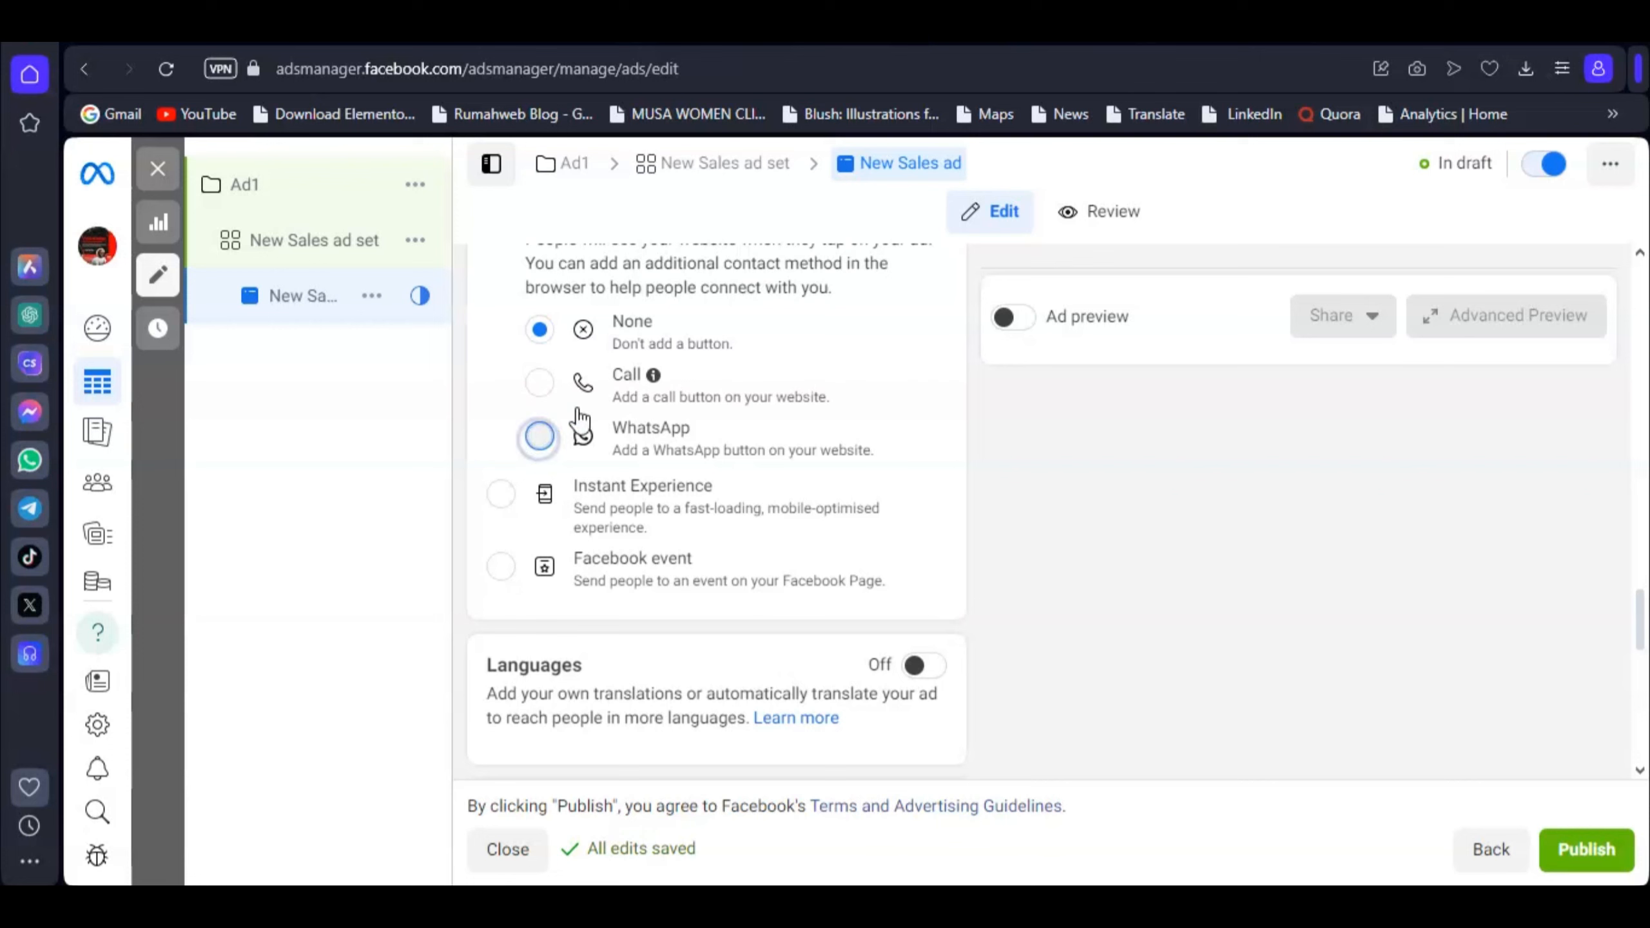
# Step: Choose WhatsApp as the browser add-on, linked to the Page's connected WhatsApp number
pyautogui.click(543, 434)
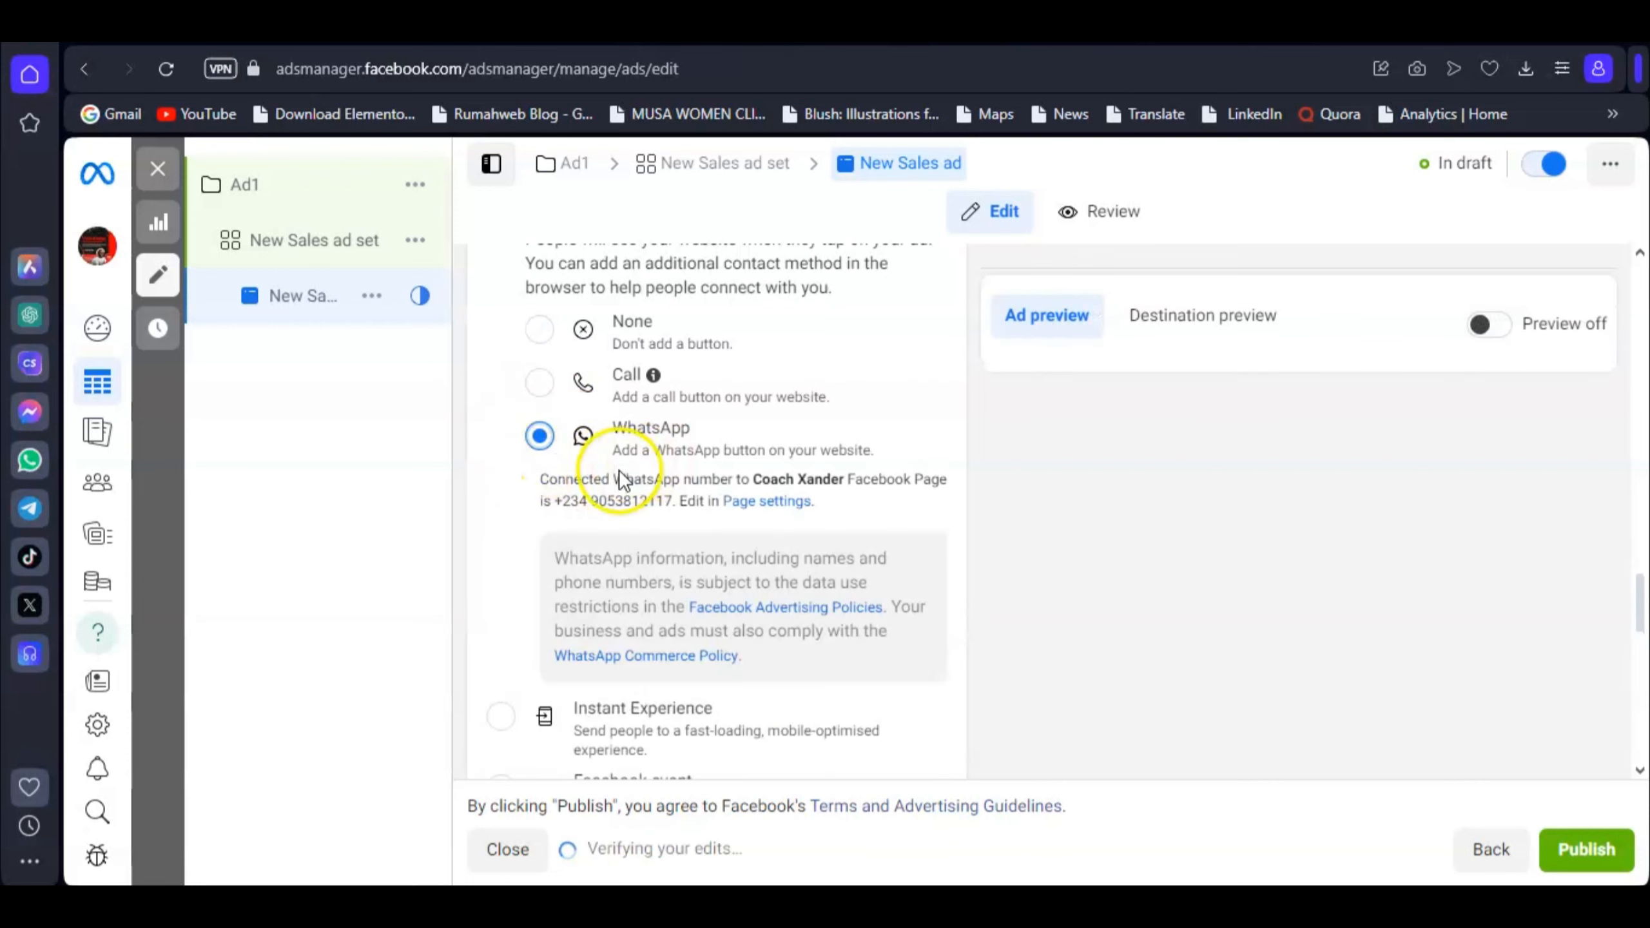
pyautogui.scroll(2, 740, 421)
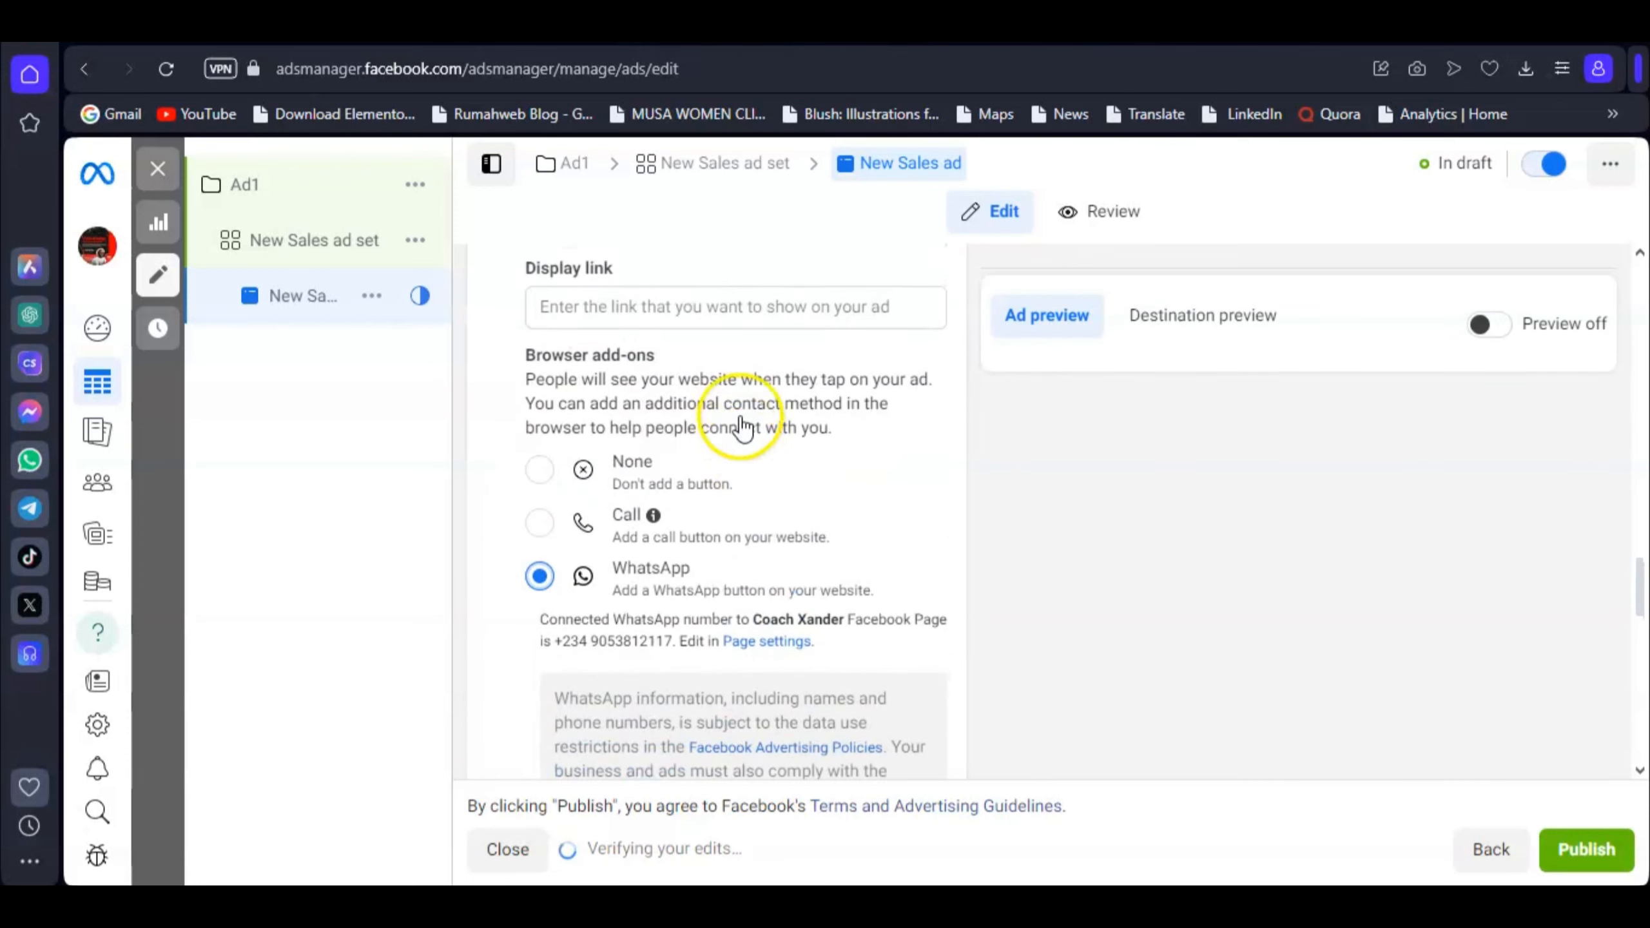
pyautogui.scroll(-2, 740, 422)
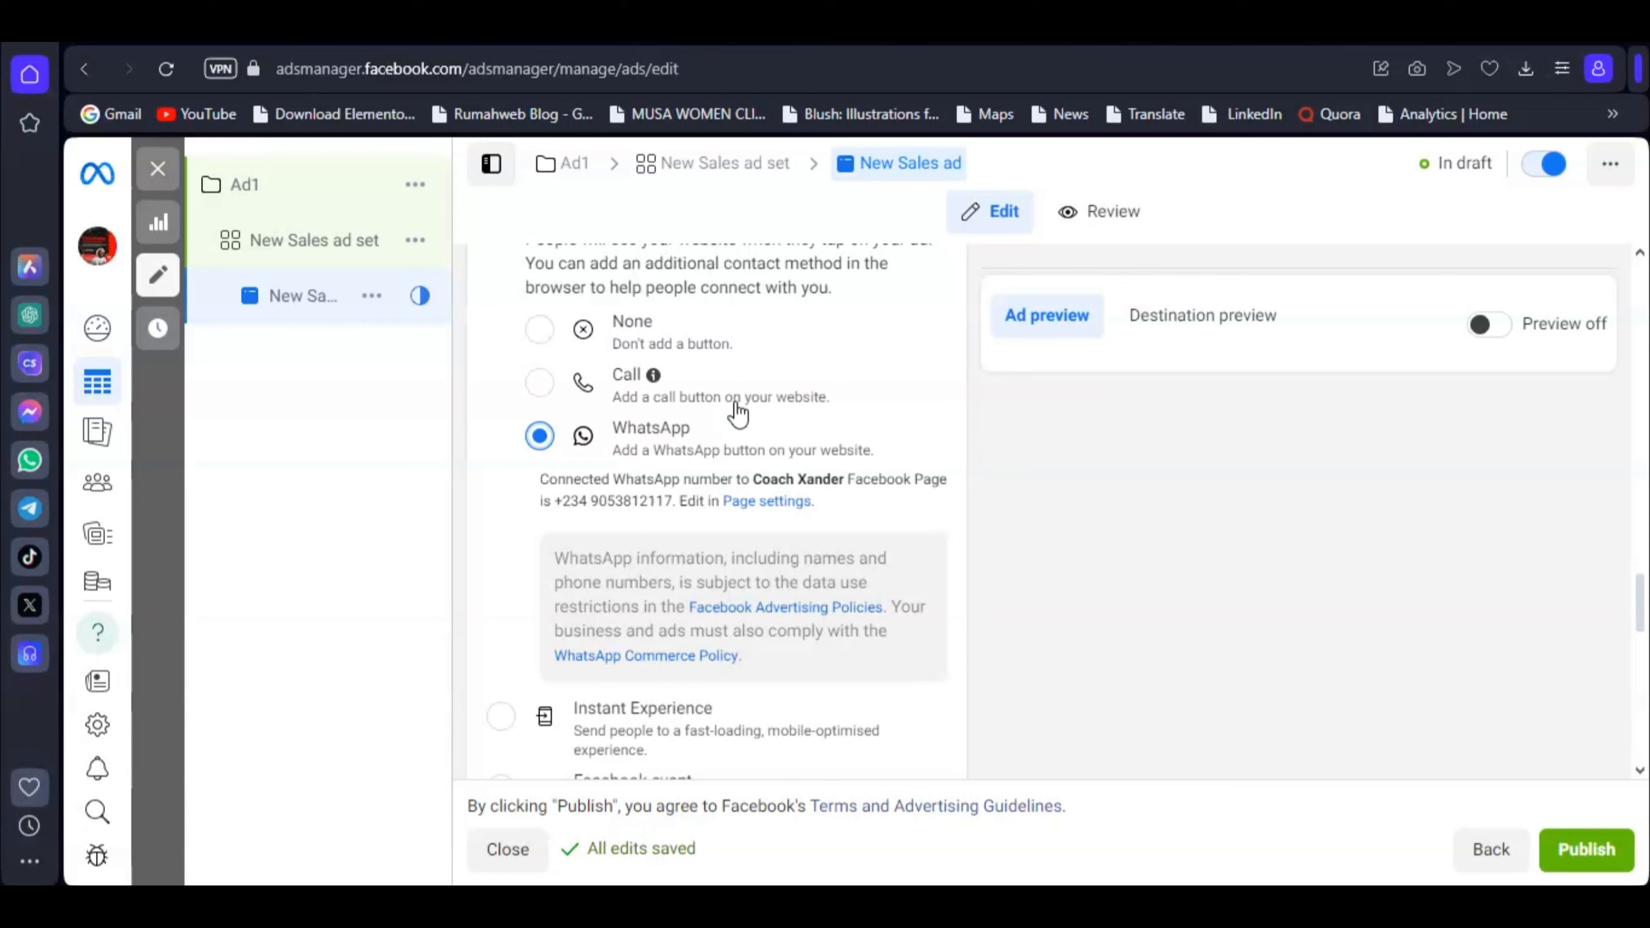
pyautogui.scroll(-4, 738, 414)
pyautogui.scroll(5, 726, 446)
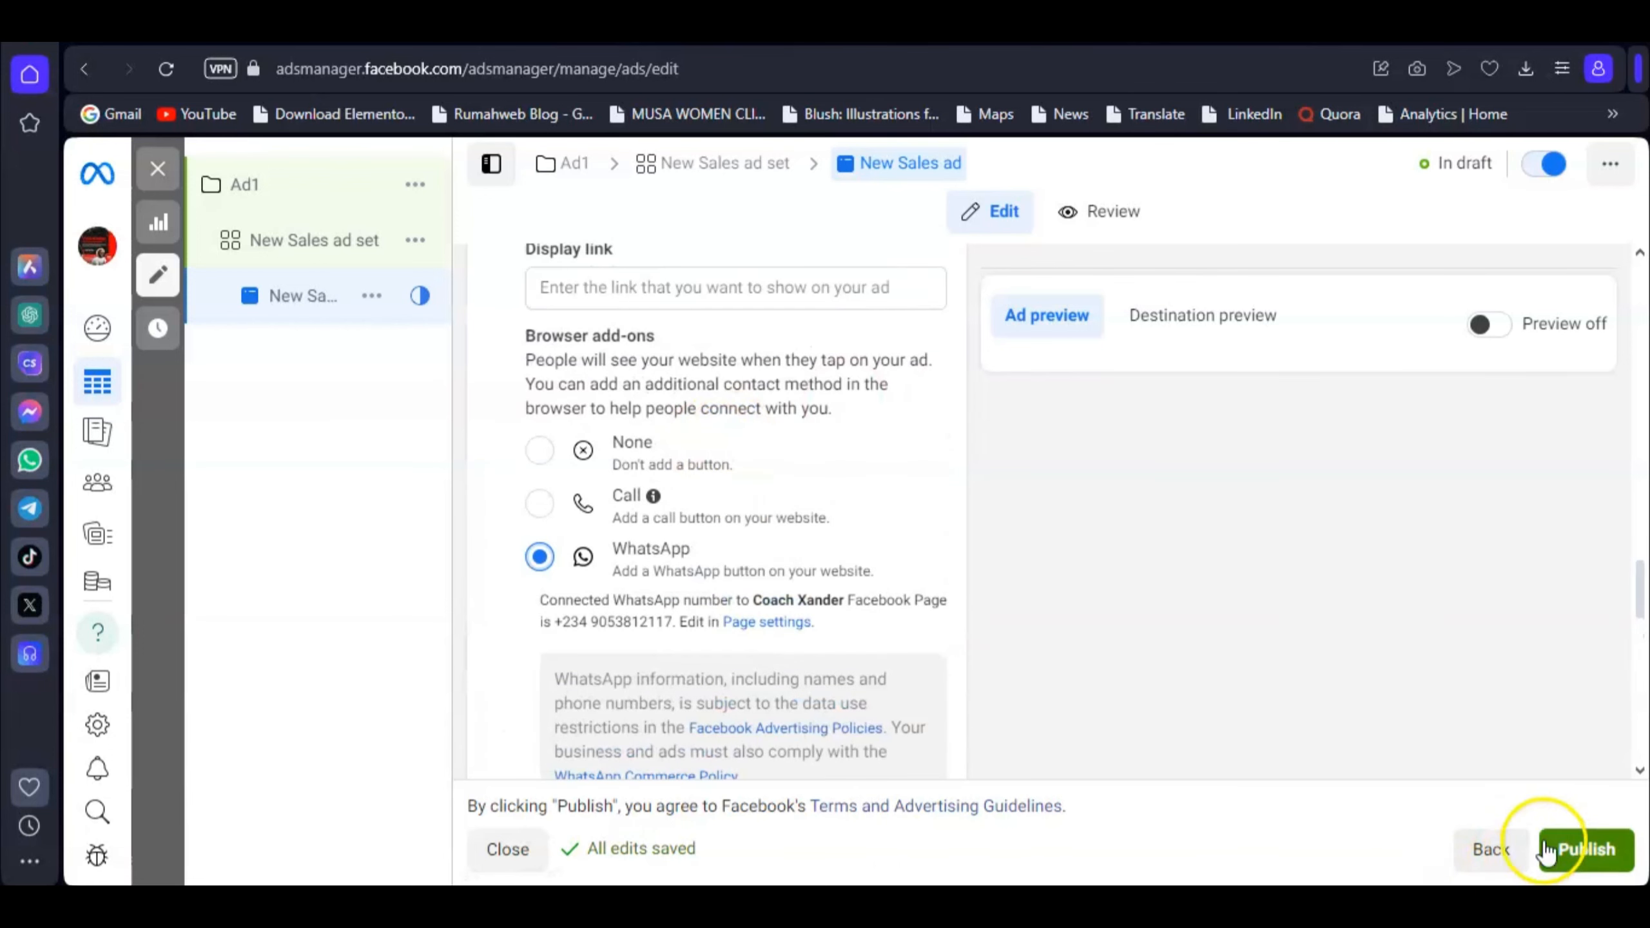